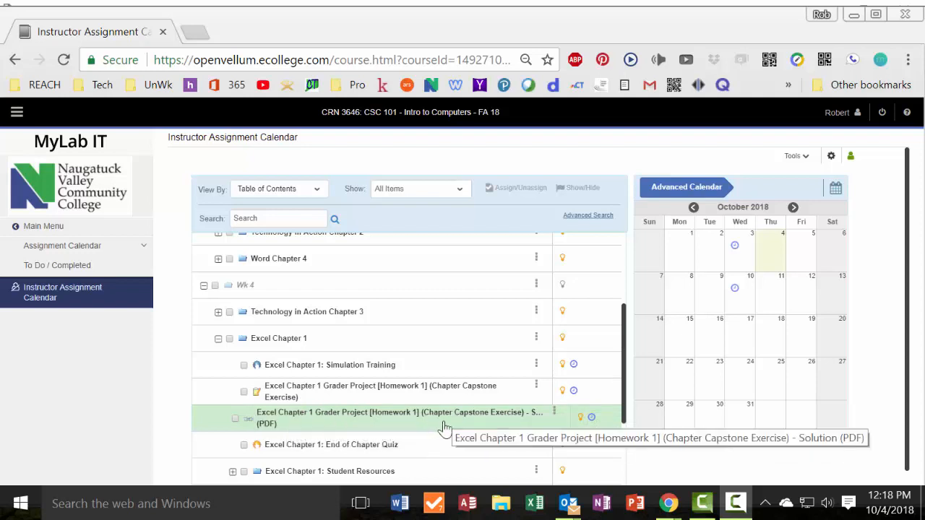
Open the Excel Chapter 1 Grader Project [Homework 1] solution PDF and look over the whole Travel Expense Report
{"action": "left_click", "coordinate": [531, 421]}
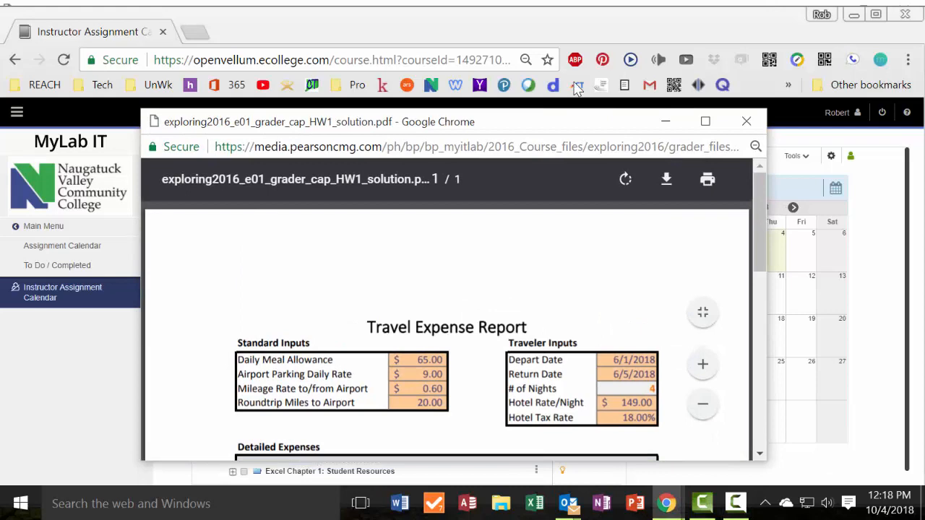
{"action": "double_click", "coordinate": [586, 153]}
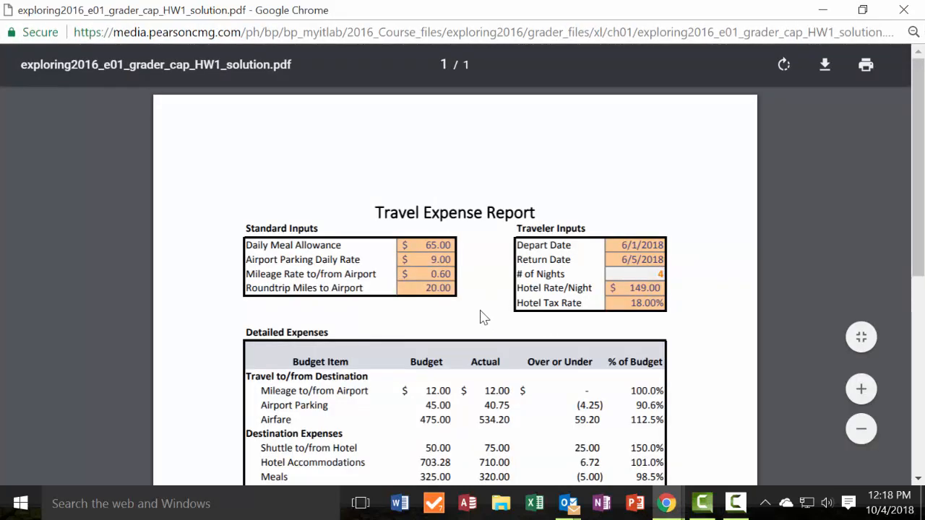
{"action": "scroll", "coordinate": [481, 316], "scroll_direction": "down", "scroll_amount": 1}
{"action": "scroll", "coordinate": [476, 338], "scroll_direction": "up", "scroll_amount": 2}
{"action": "scroll", "coordinate": [477, 338], "scroll_direction": "up", "scroll_amount": 1}
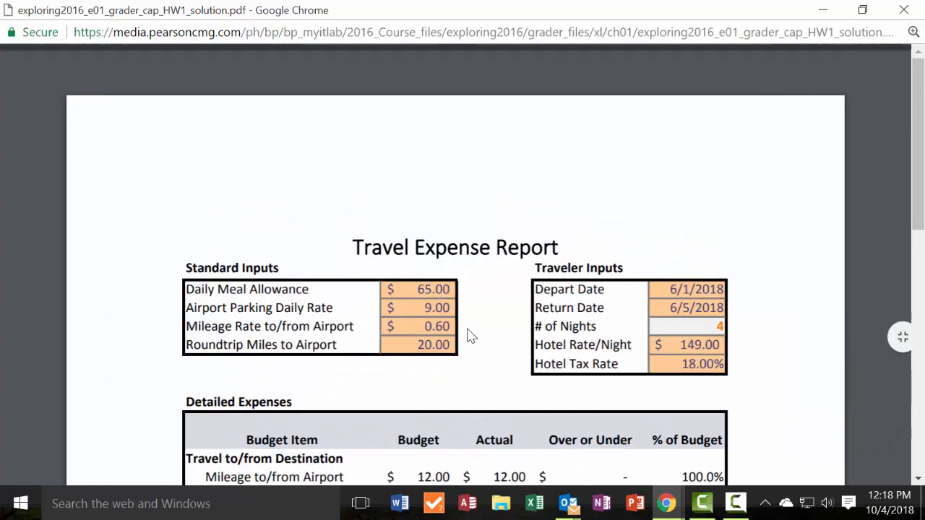
{"action": "scroll", "coordinate": [463, 318], "scroll_direction": "down", "scroll_amount": 1}
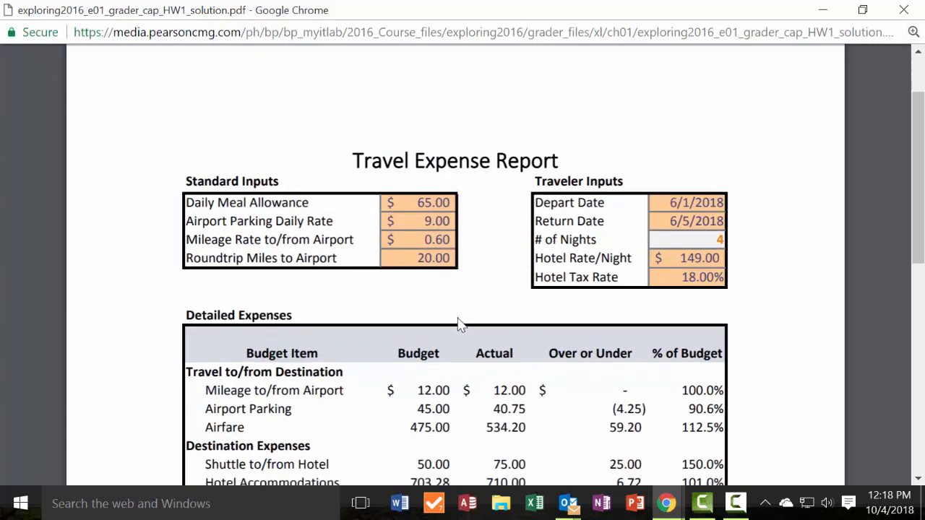
{"action": "scroll", "coordinate": [459, 324], "scroll_direction": "down", "scroll_amount": 5}
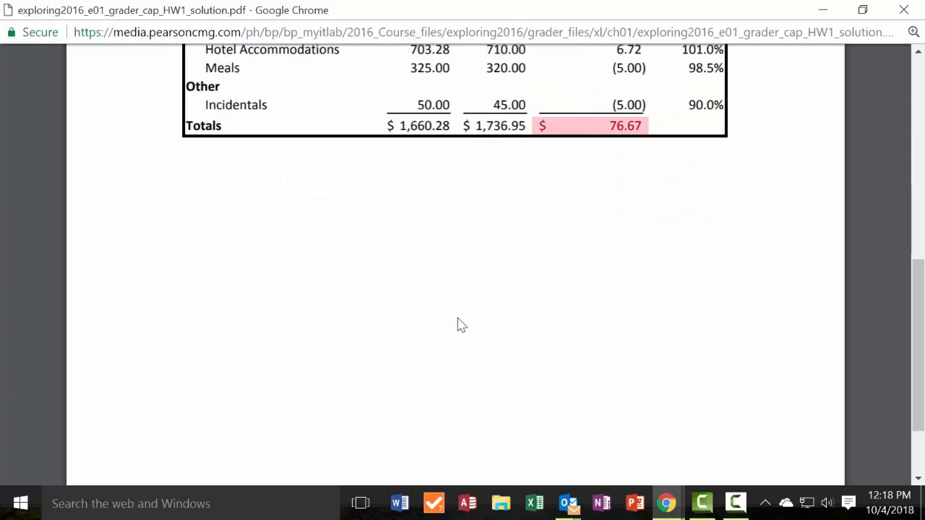
{"action": "scroll", "coordinate": [458, 325], "scroll_direction": "up", "scroll_amount": 4}
{"action": "scroll", "coordinate": [455, 324], "scroll_direction": "up", "scroll_amount": 2}
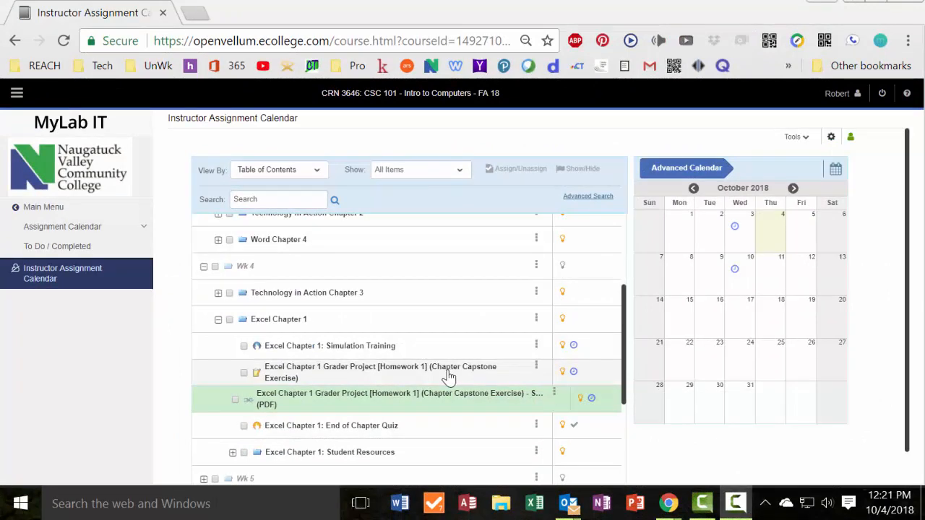
Open the Excel Chapter 1 Grader Project [Homework 1] assignment and download all of its starting files
{"action": "left_click", "coordinate": [448, 371]}
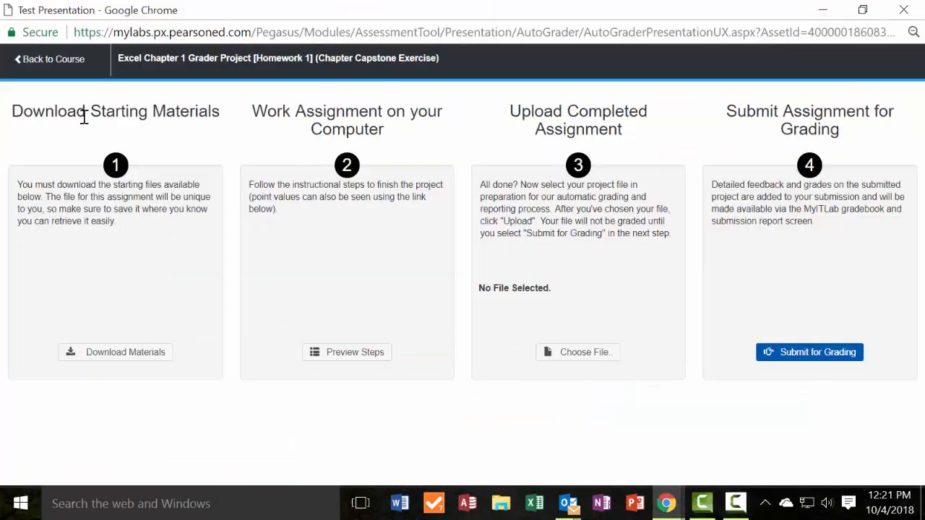
{"action": "left_click", "coordinate": [149, 356]}
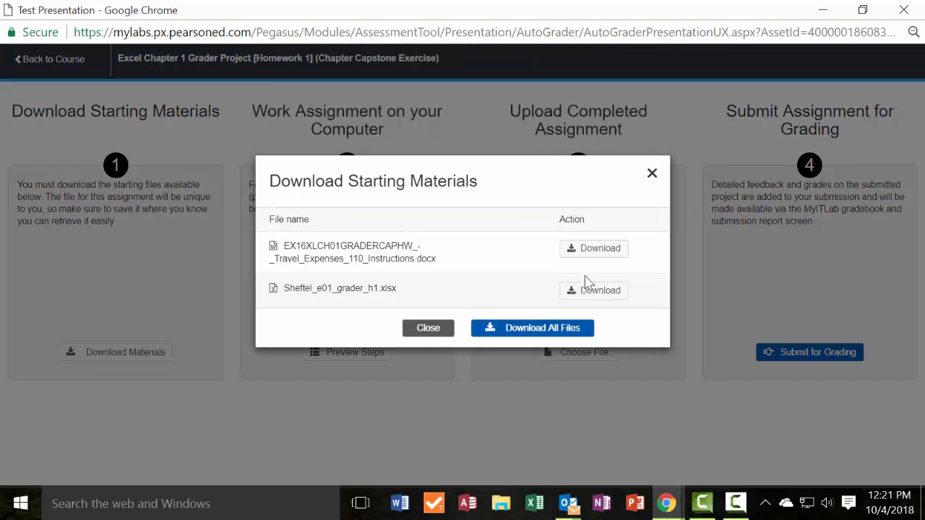
{"action": "left_click", "coordinate": [528, 330]}
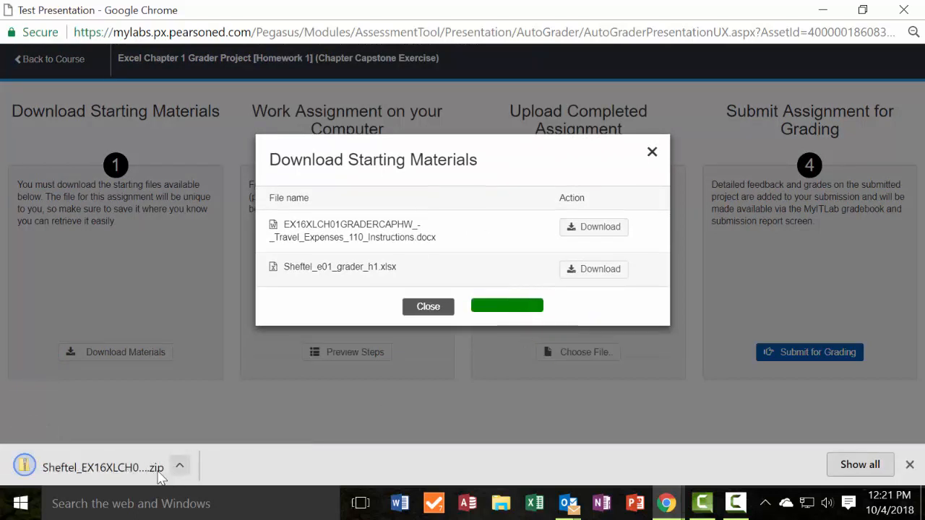
Open the downloaded zip archive and open its Excel workbook and Word instructions document in maximized windows
{"action": "left_click", "coordinate": [92, 469]}
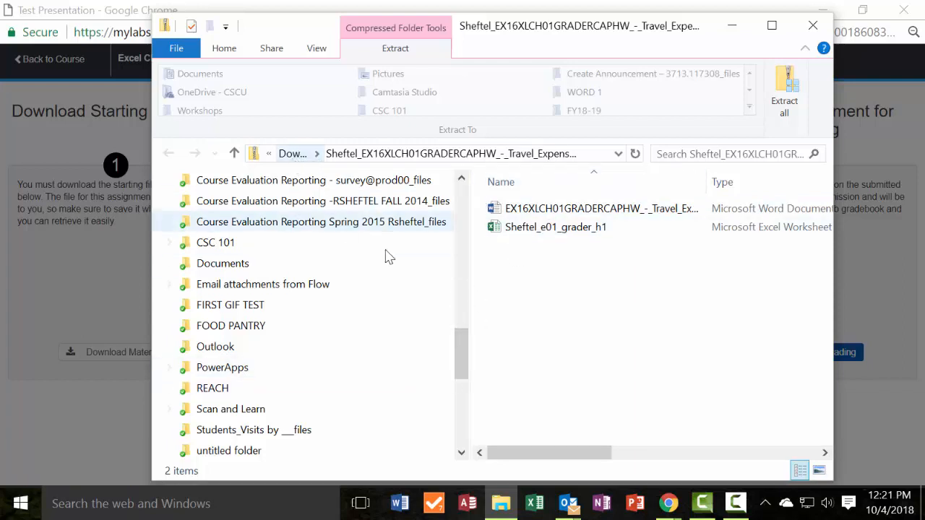
{"action": "left_click_drag", "start_coordinate": [458, 347], "coordinate": [437, 190]}
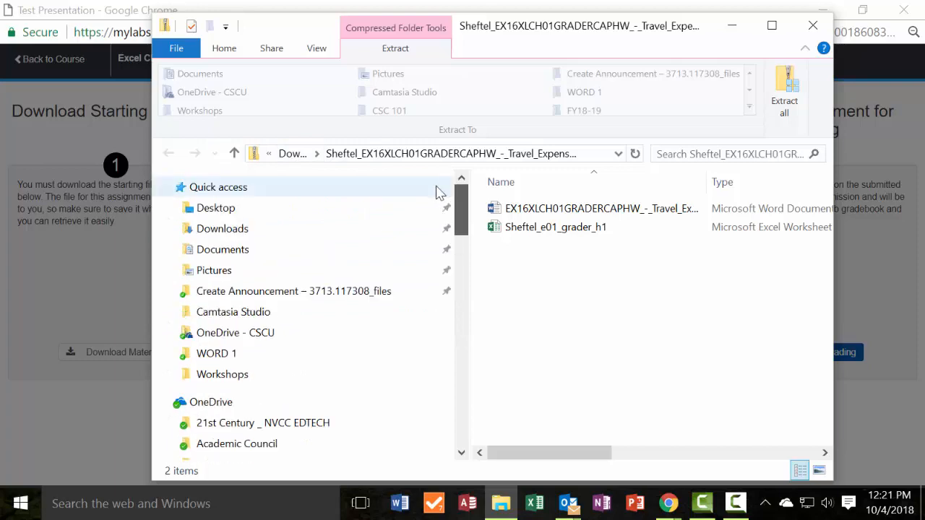
{"action": "left_click", "coordinate": [222, 229]}
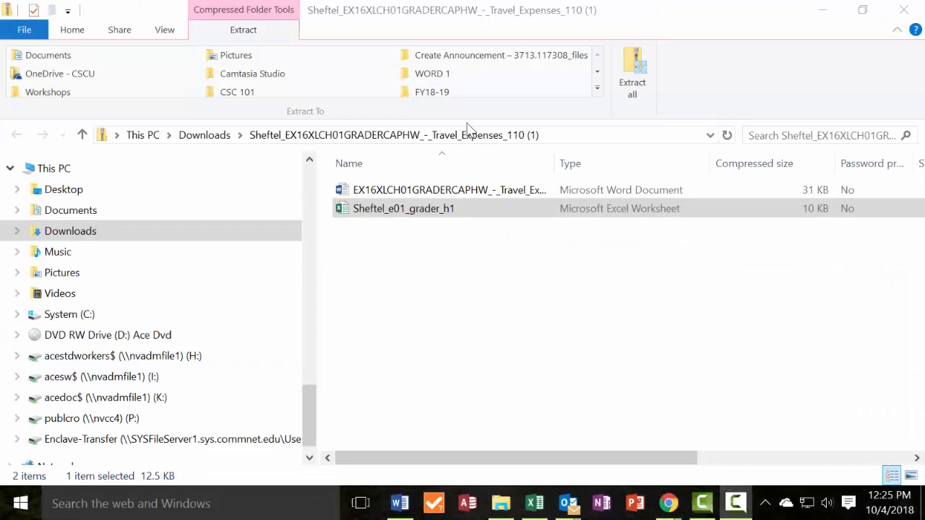
{"action": "left_click", "coordinate": [439, 191]}
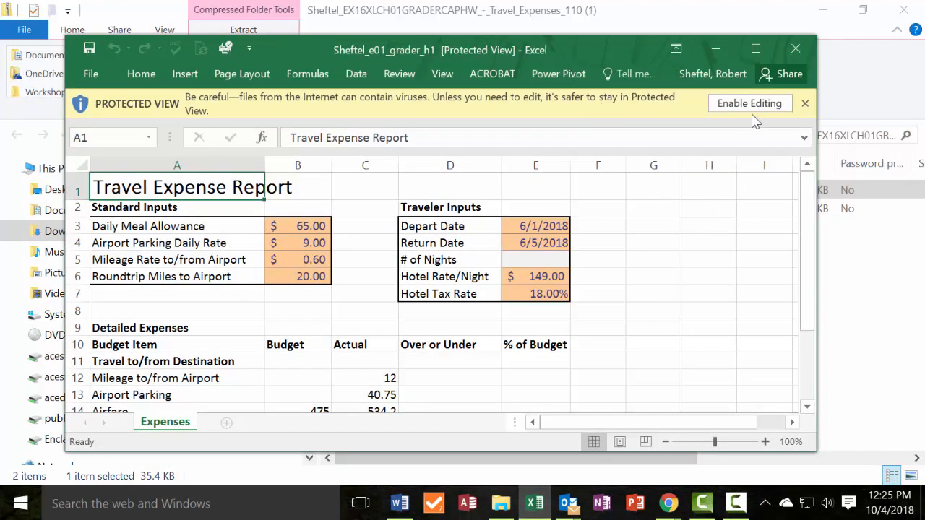
{"action": "left_click", "coordinate": [755, 48]}
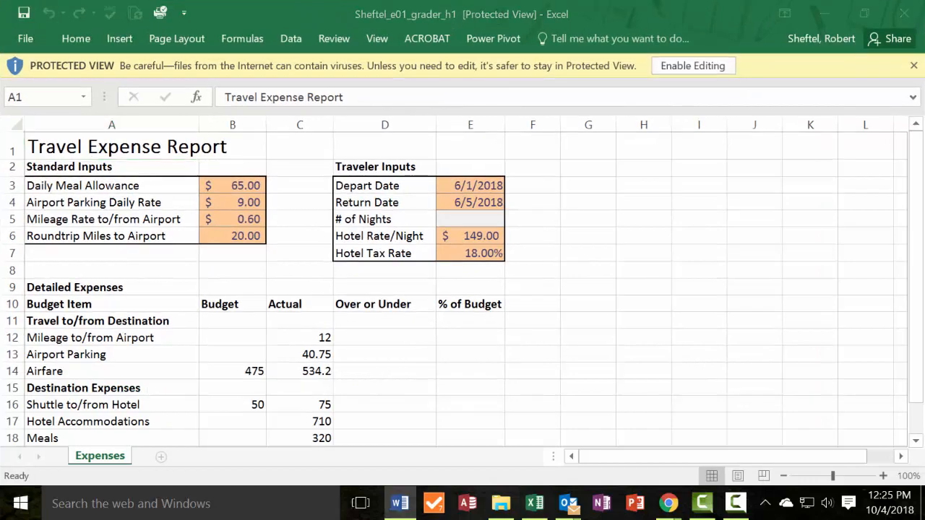
{"action": "left_click", "coordinate": [606, 46]}
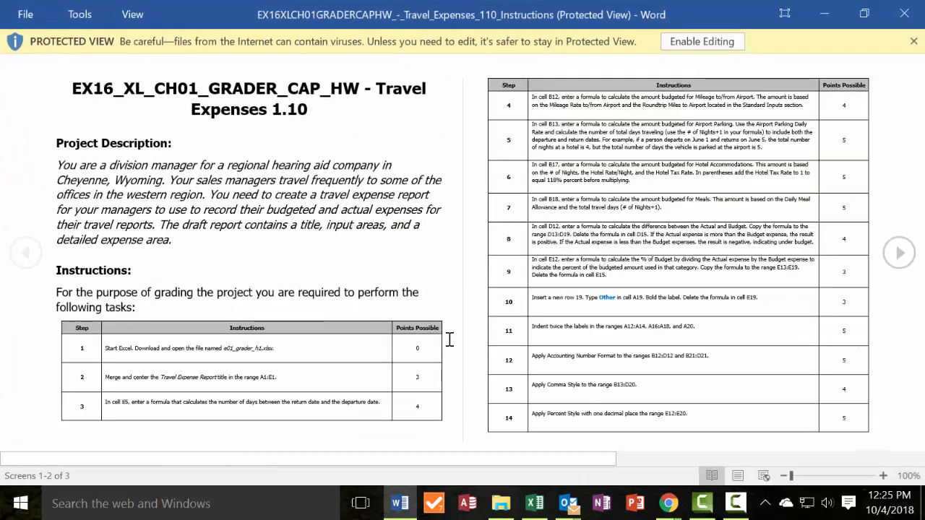
Read the project description and the first numbered tasks in the Travel Expenses instructions document
{"action": "scroll", "coordinate": [408, 321], "scroll_direction": "up", "scroll_amount": 2}
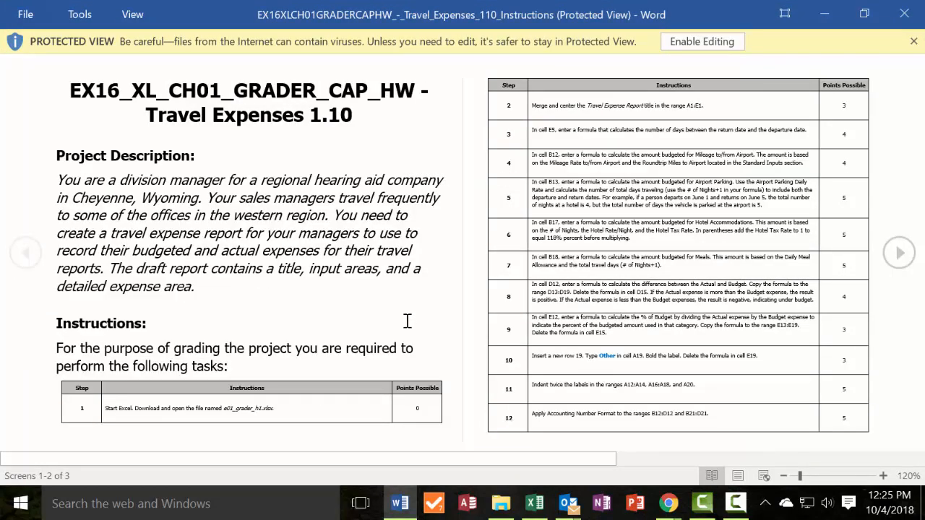
{"action": "scroll", "coordinate": [406, 320], "scroll_direction": "up", "scroll_amount": 4}
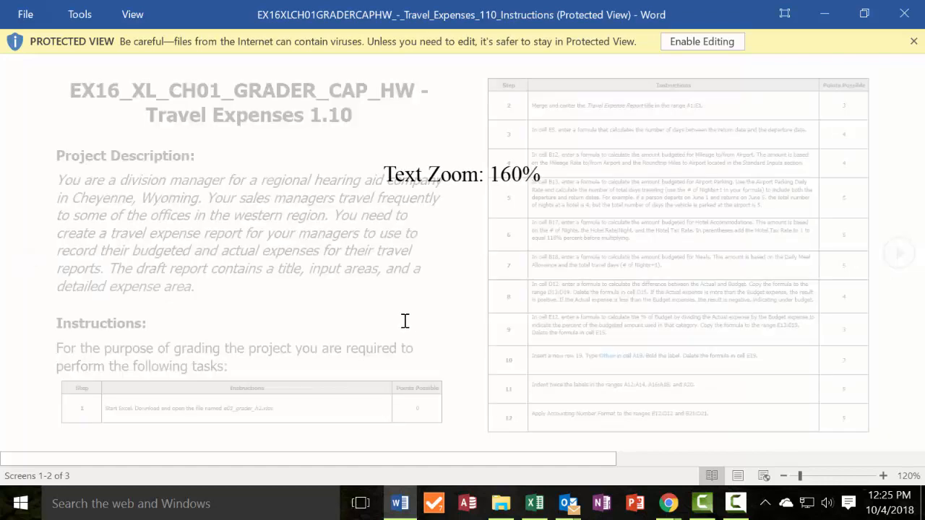
{"action": "scroll", "coordinate": [379, 324], "scroll_direction": "down", "scroll_amount": 2}
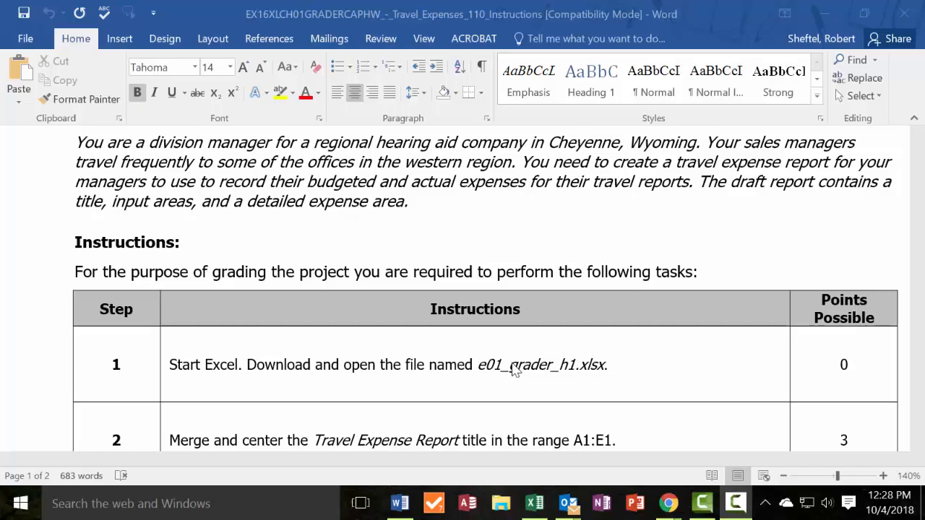
{"action": "scroll", "coordinate": [514, 366], "scroll_direction": "up", "scroll_amount": 1}
{"action": "scroll", "coordinate": [517, 317], "scroll_direction": "up", "scroll_amount": 1}
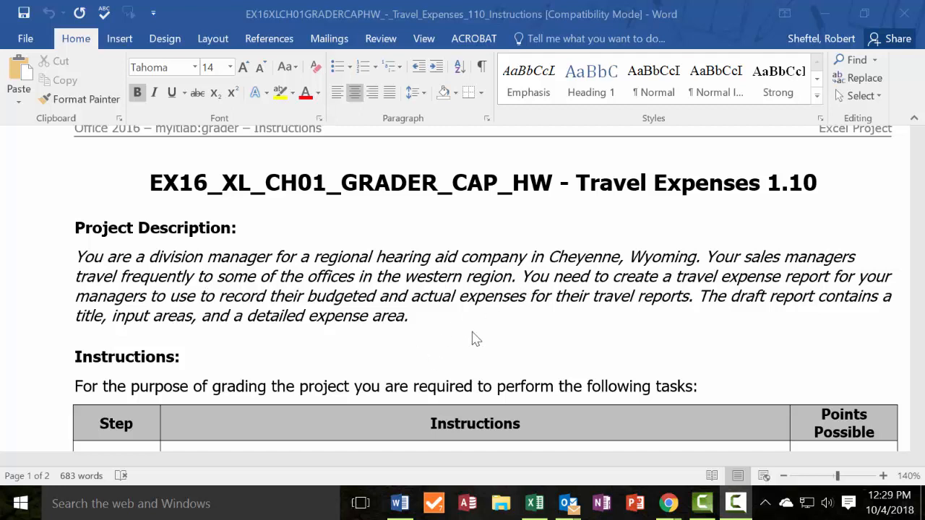
{"action": "scroll", "coordinate": [458, 325], "scroll_direction": "down", "scroll_amount": 1}
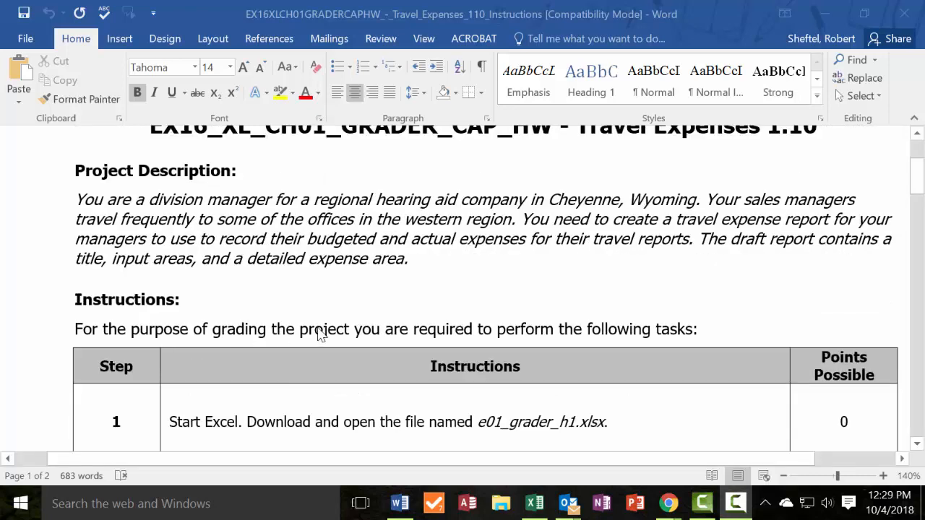
{"action": "scroll", "coordinate": [571, 339], "scroll_direction": "down", "scroll_amount": 2}
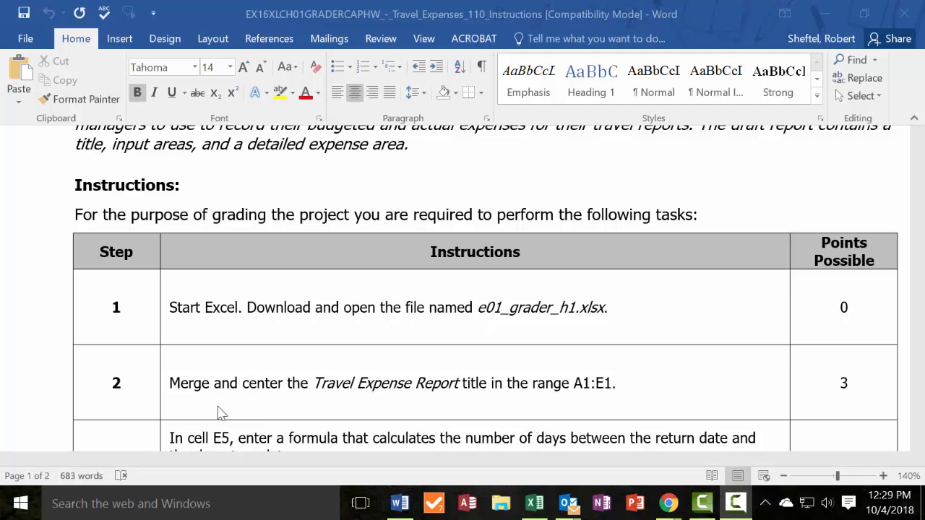
{"action": "scroll", "coordinate": [217, 405], "scroll_direction": "down", "scroll_amount": 1}
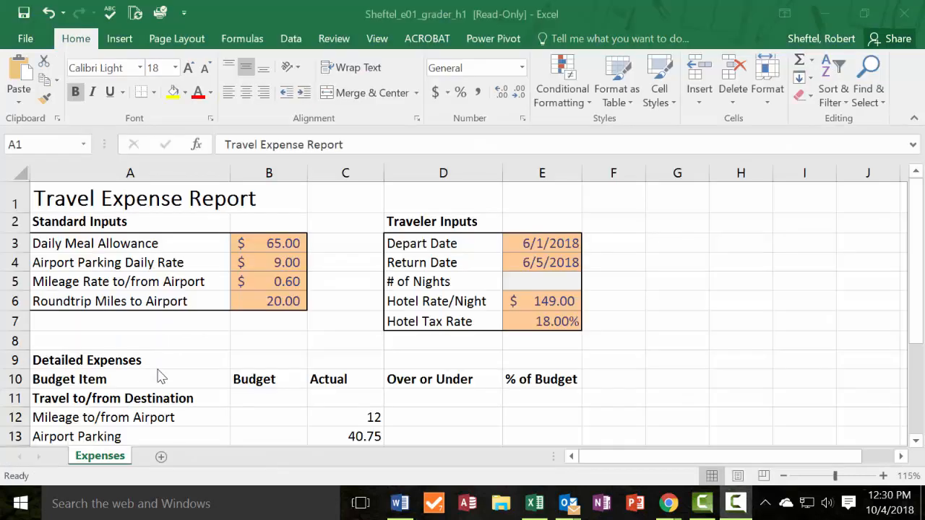
Merge and center the Travel Expense Report title across the range A1:E1 in the Excel workbook
{"action": "left_click", "coordinate": [134, 201]}
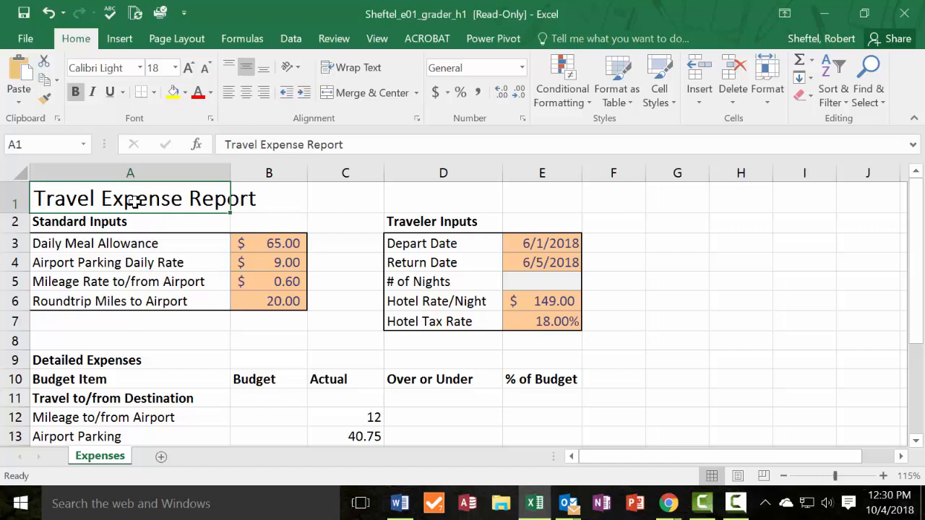
{"action": "left_click_drag", "start_coordinate": [134, 201], "coordinate": [527, 196]}
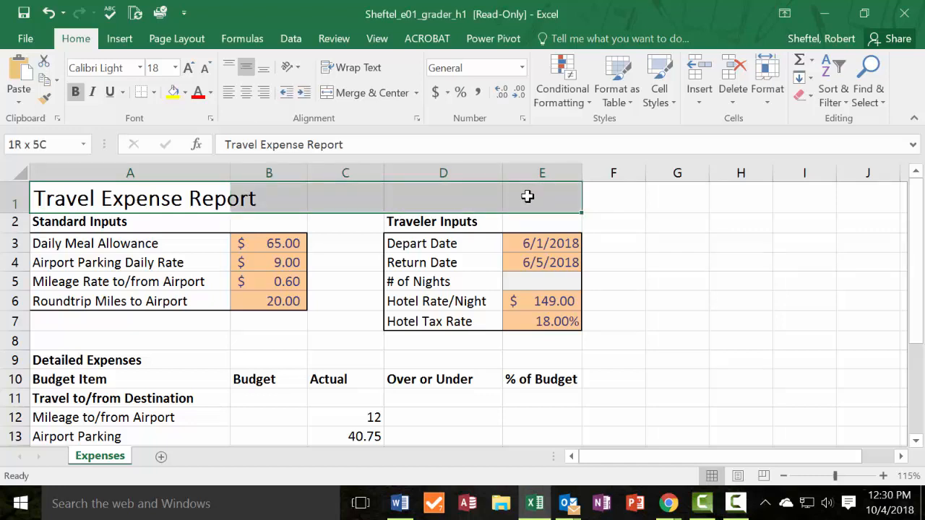
{"action": "left_click_drag", "start_coordinate": [528, 197], "coordinate": [528, 197]}
{"action": "left_click", "coordinate": [368, 93]}
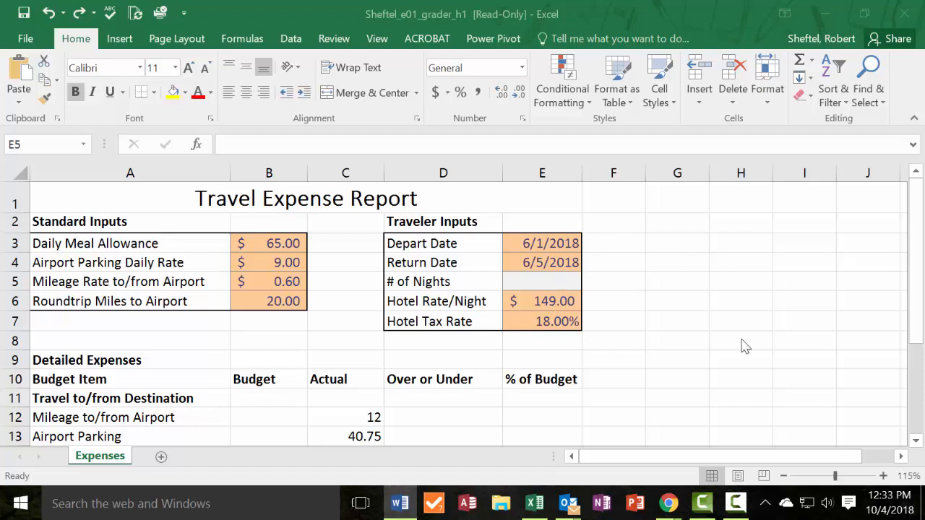
Enter the formula =E4-E3 in cell E5 to calculate the number of nights
{"action": "left_click", "coordinate": [545, 171]}
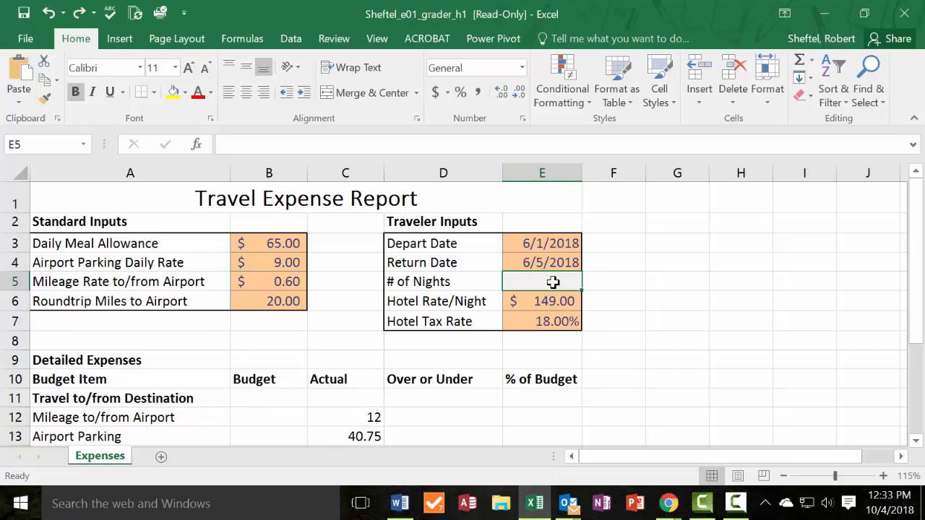
{"action": "type", "text": "="}
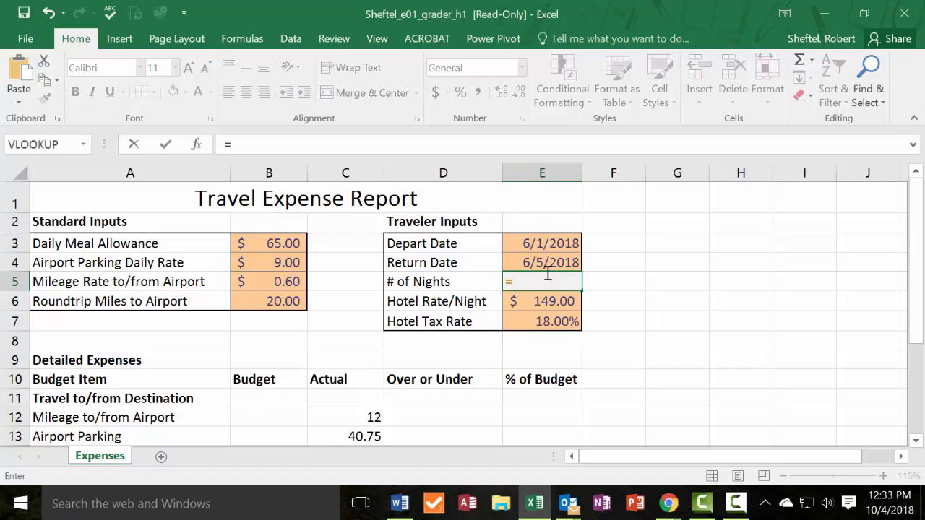
{"action": "left_click", "coordinate": [545, 261]}
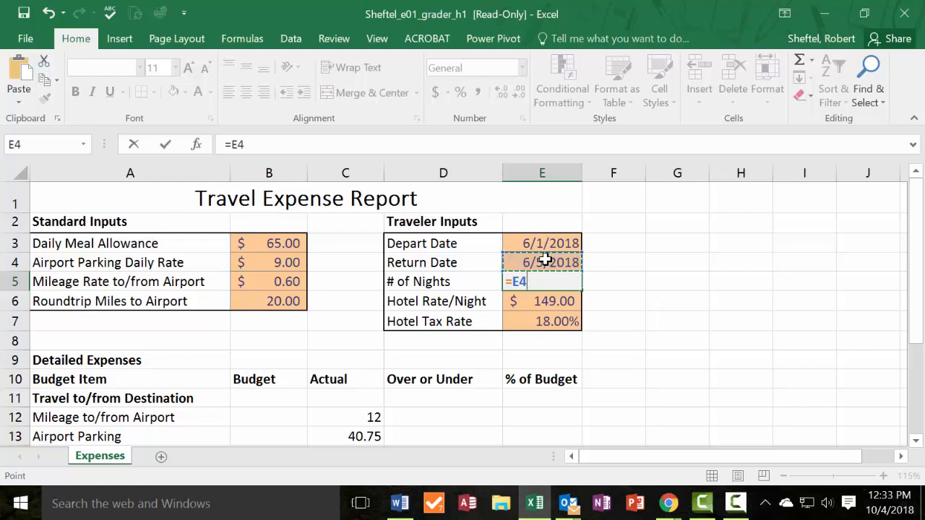
{"action": "type", "text": "-"}
{"action": "left_click", "coordinate": [526, 245]}
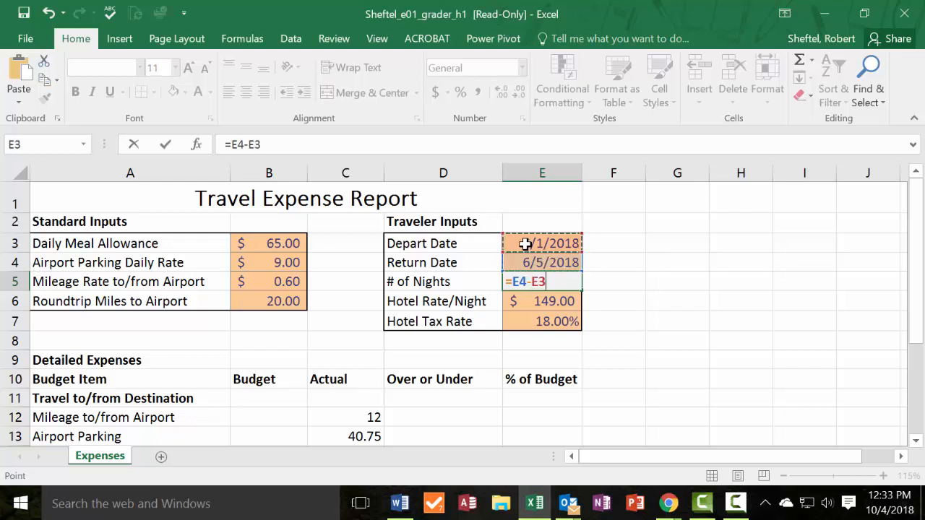
{"action": "key", "text": "Return"}
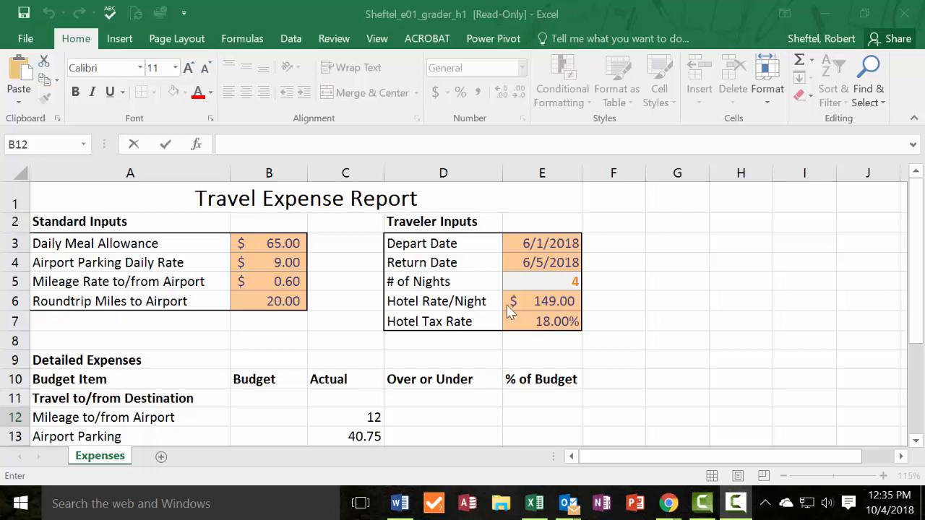
Enter the formula =B5*B6 in cell B12 to calculate the budgeted mileage to and from the airport
{"action": "left_click", "coordinate": [101, 223]}
{"action": "left_click_drag", "start_coordinate": [102, 223], "coordinate": [104, 281]}
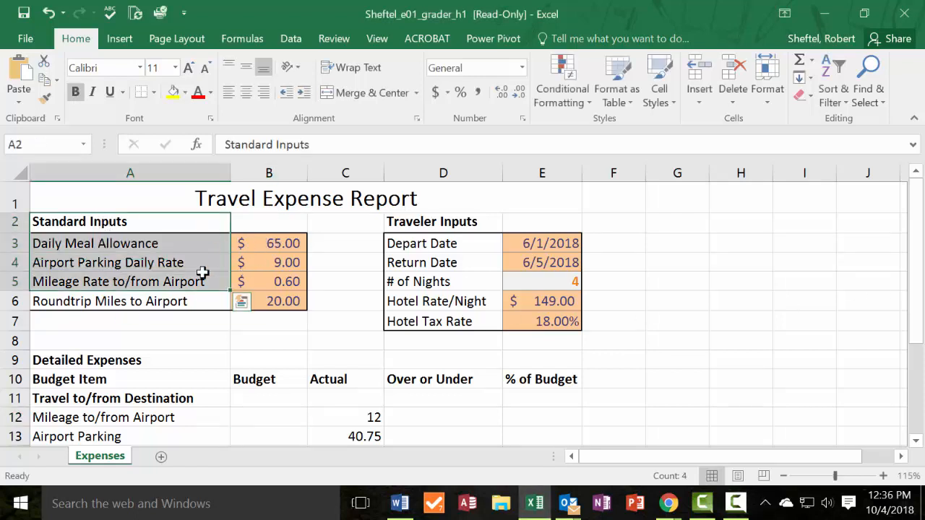
{"action": "left_click", "coordinate": [291, 282]}
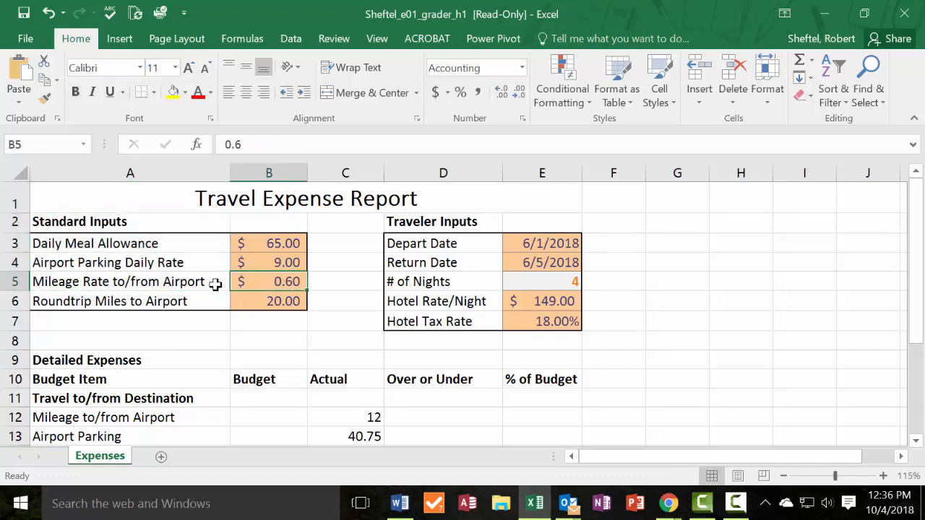
{"action": "left_click", "coordinate": [292, 301]}
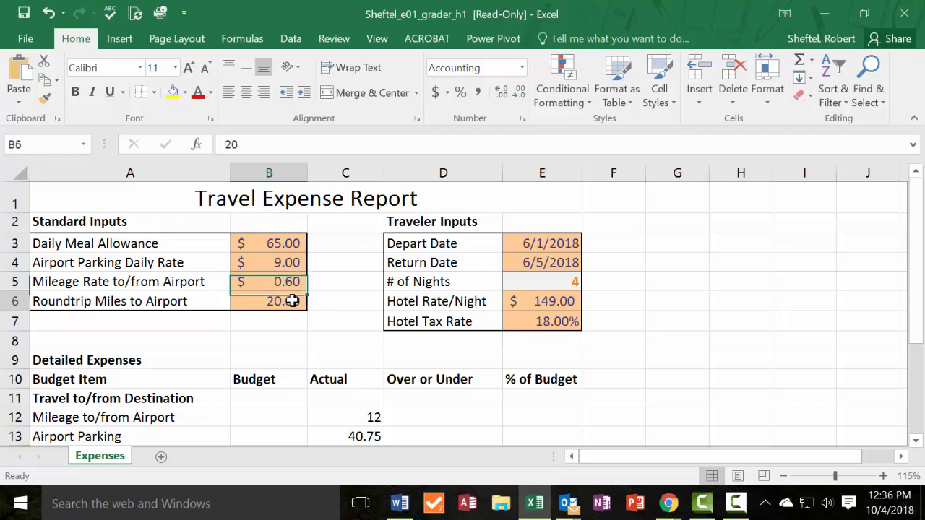
{"action": "left_click", "coordinate": [237, 417]}
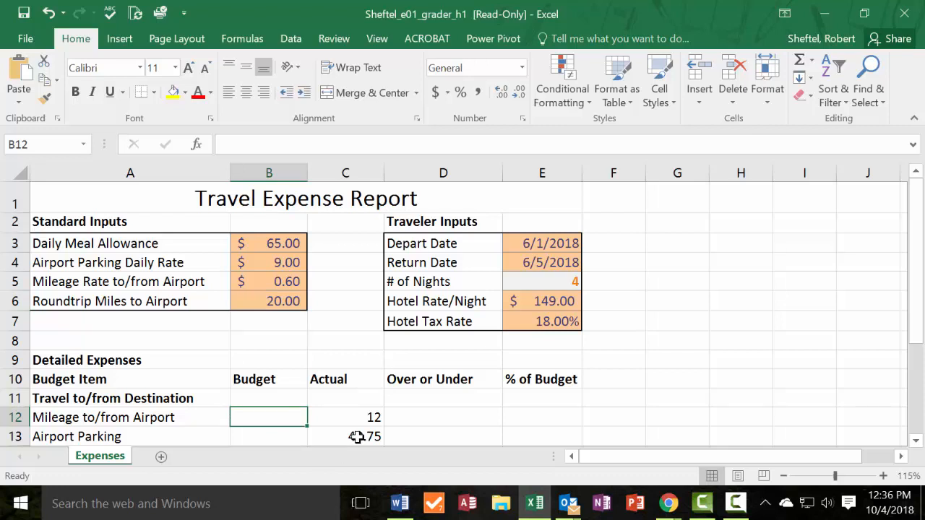
{"action": "type", "text": "="}
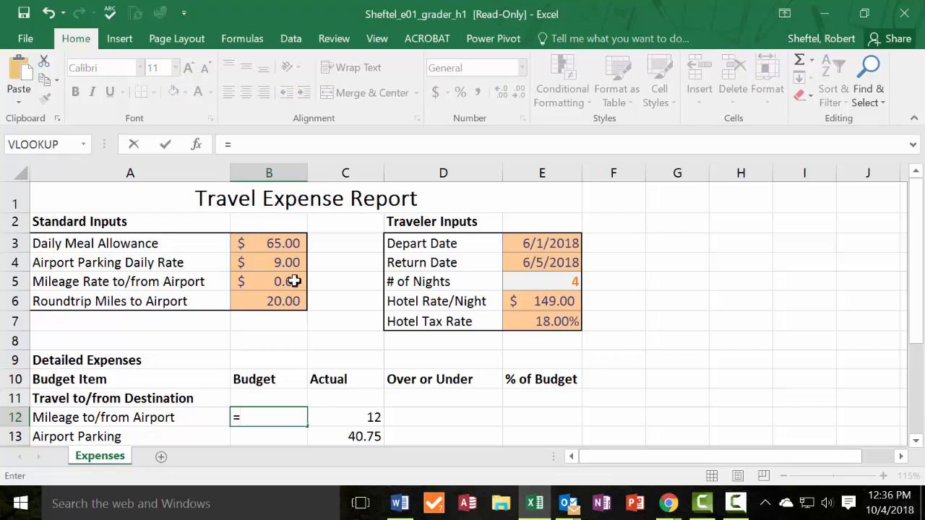
{"action": "left_click", "coordinate": [295, 281]}
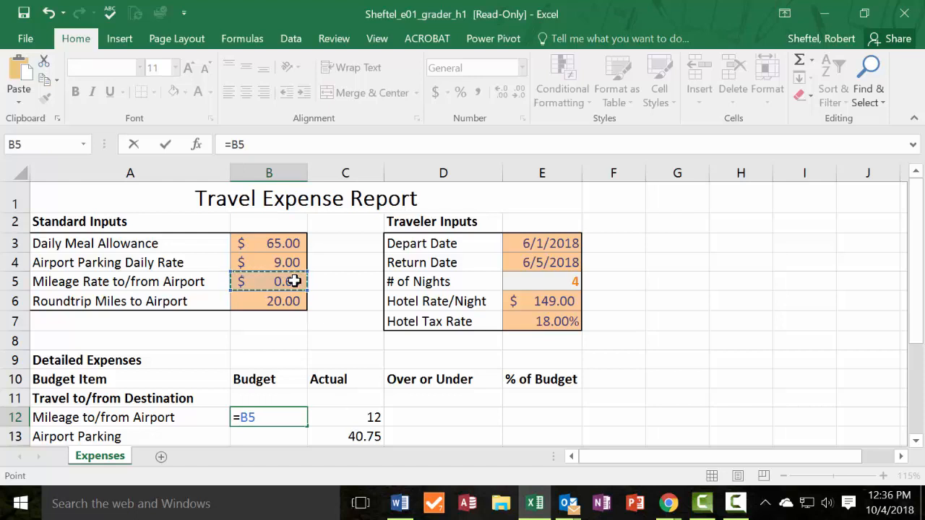
{"action": "type", "text": "*"}
{"action": "left_click", "coordinate": [286, 299]}
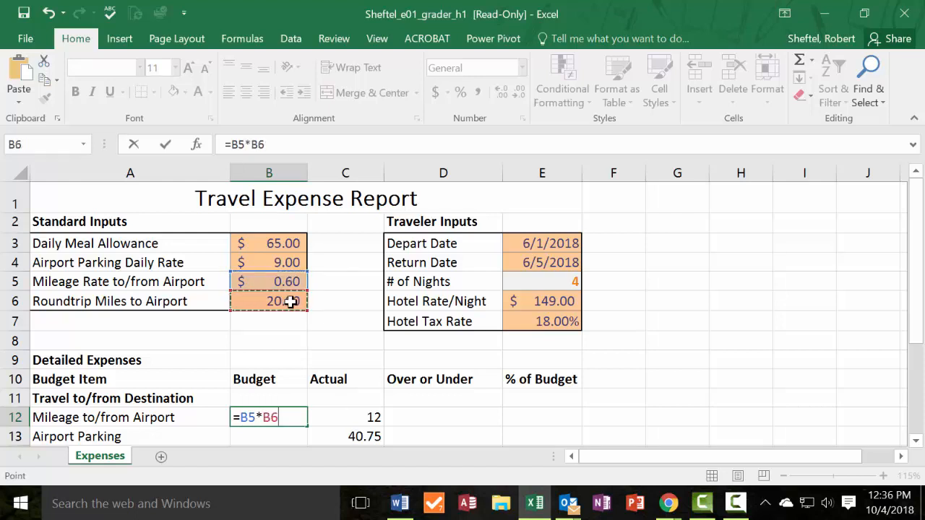
{"action": "key", "text": "Return"}
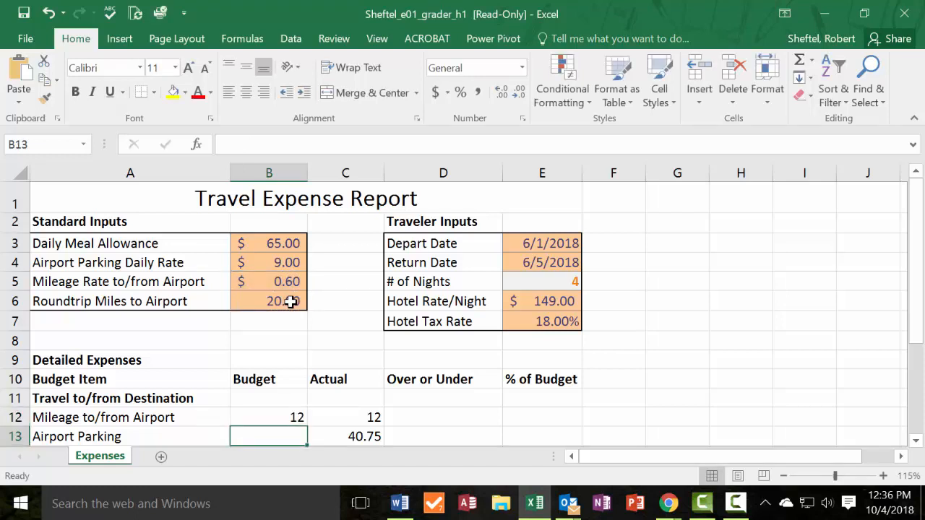
Paste the copied airport parking formula into cell B13
{"action": "left_click", "coordinate": [276, 419]}
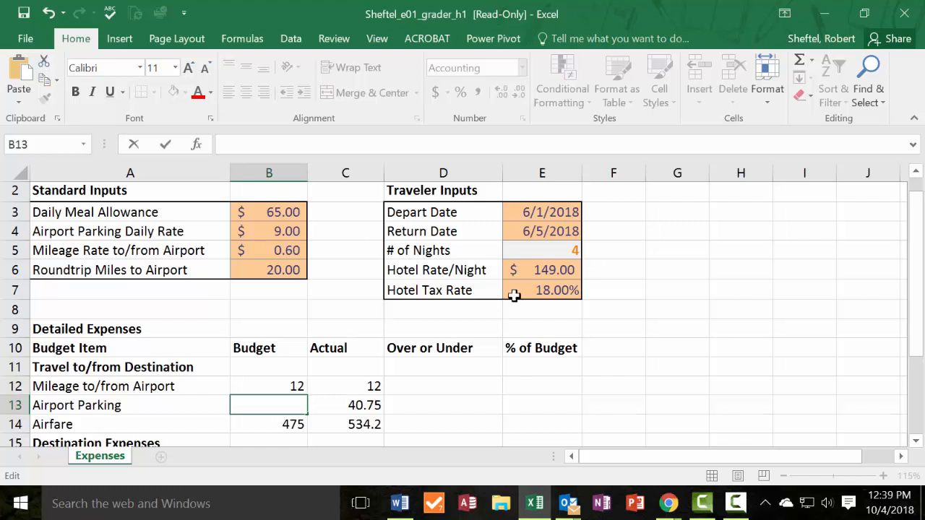
{"action": "left_click", "coordinate": [546, 251]}
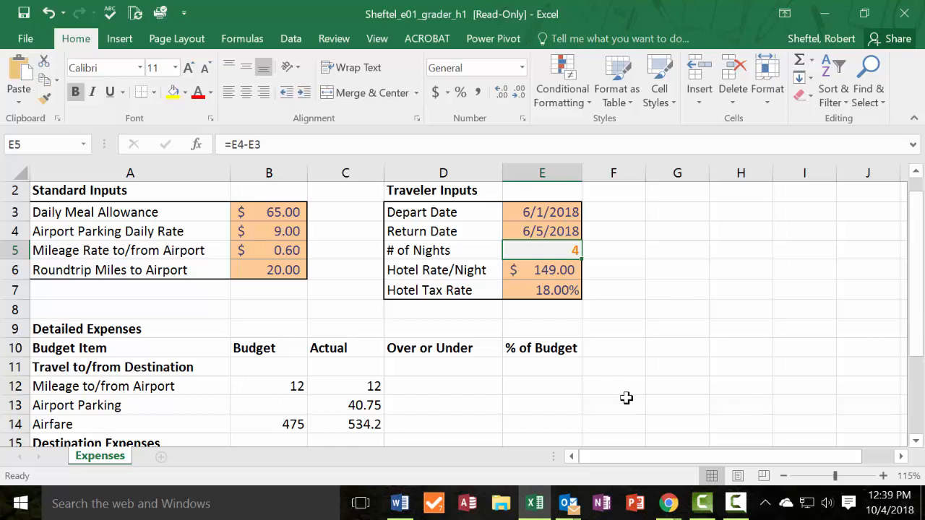
{"action": "left_click", "coordinate": [275, 406]}
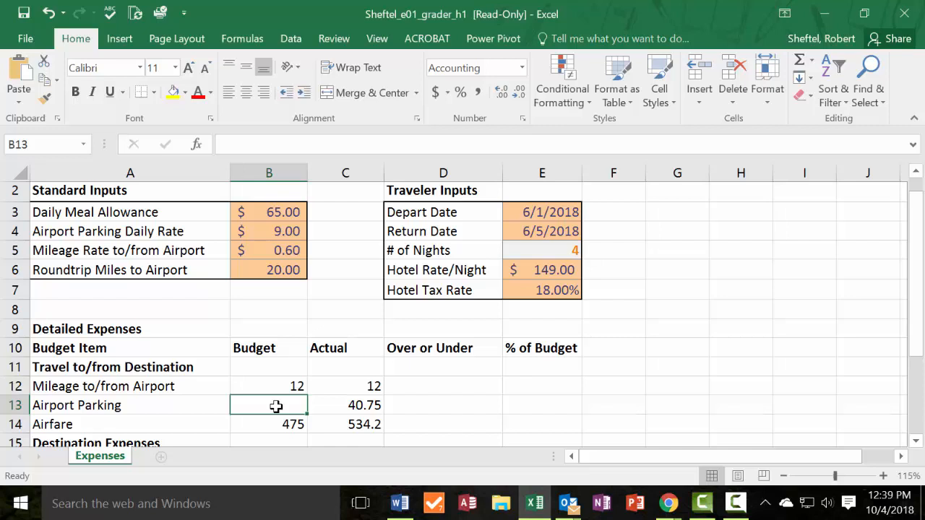
{"action": "key", "text": "ctrl+v"}
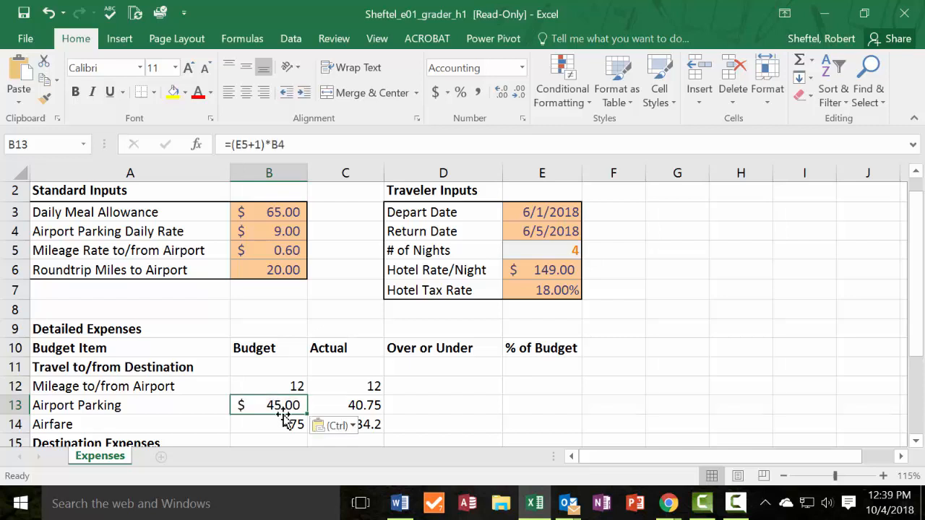
Replace the contents of cell B13 with the formula =(E5+1)*B4 to calculate the airport parking budget
{"action": "left_click", "coordinate": [282, 146]}
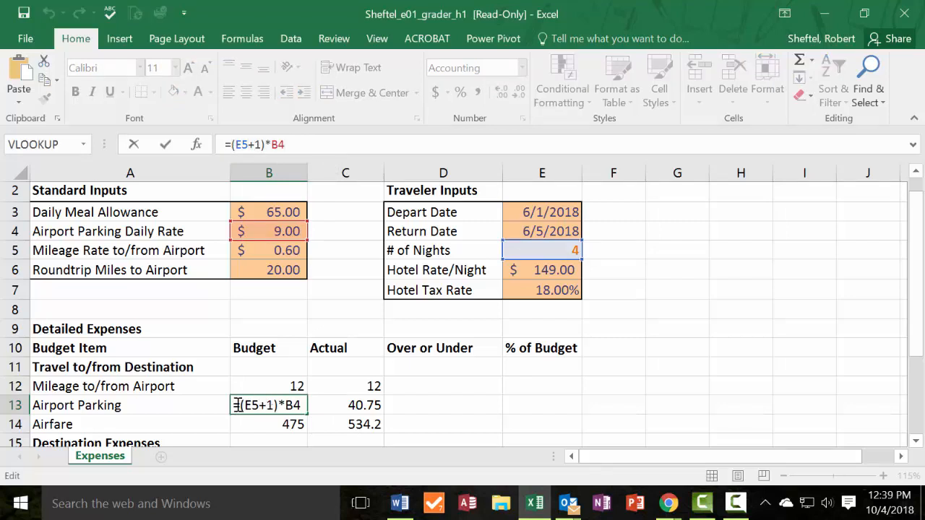
{"action": "left_click_drag", "start_coordinate": [234, 405], "coordinate": [322, 409]}
{"action": "type", "text": "="}
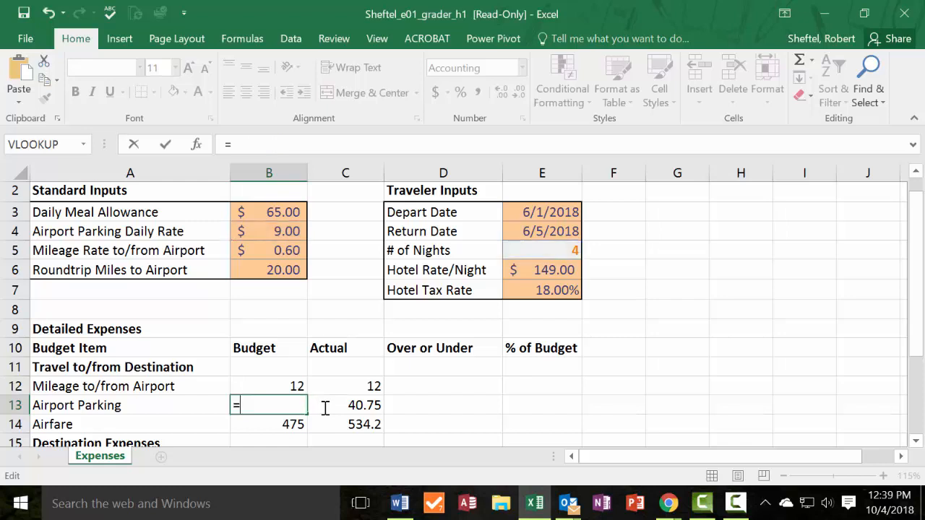
{"action": "left_click", "coordinate": [571, 251]}
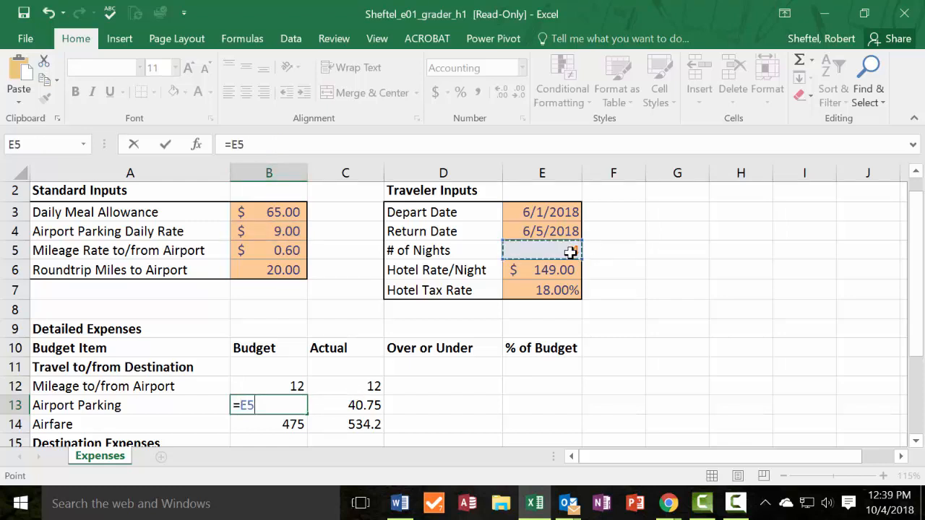
{"action": "type", "text": "+"}
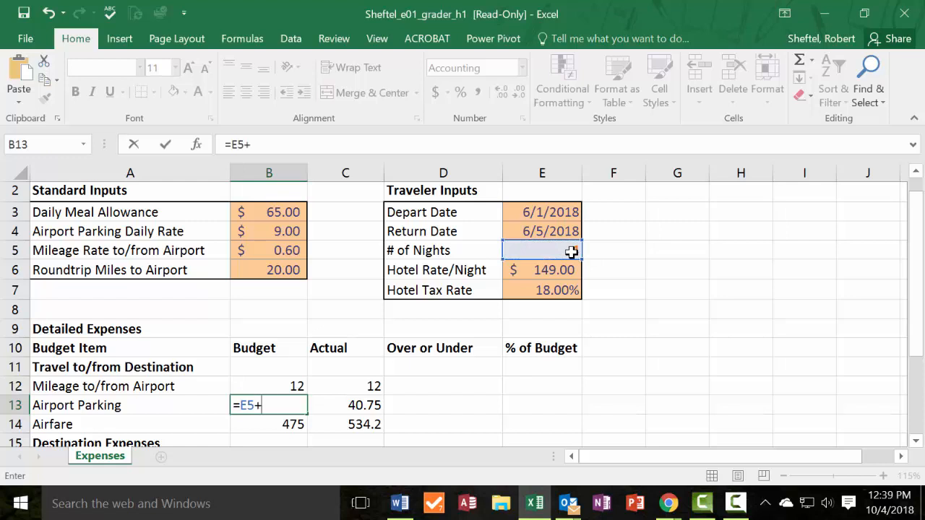
{"action": "type", "text": "1)"}
{"action": "left_click", "coordinate": [241, 405]}
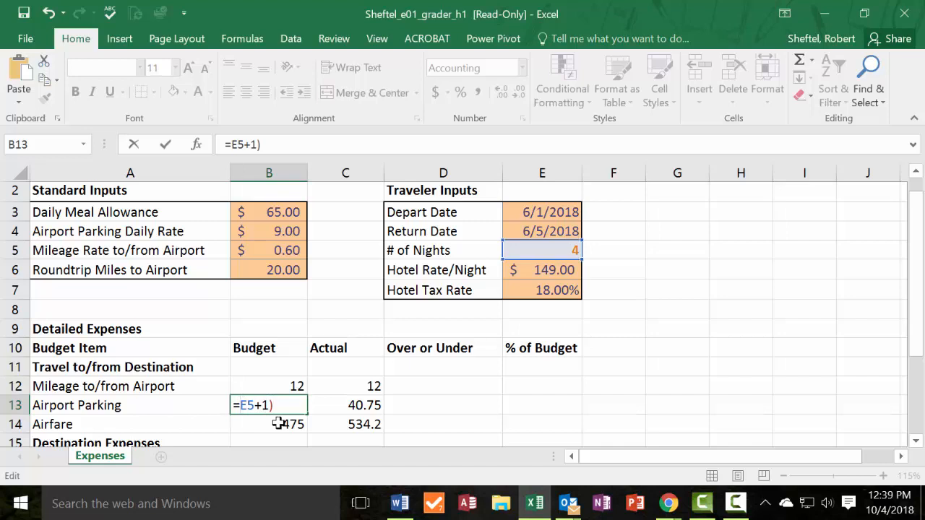
{"action": "type", "text": "("}
{"action": "left_click", "coordinate": [287, 407]}
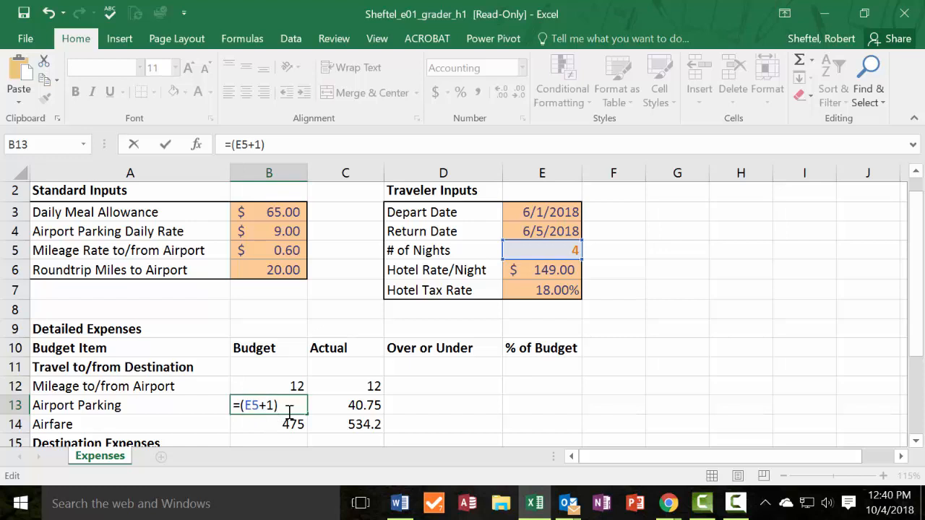
{"action": "type", "text": "*"}
{"action": "left_click", "coordinate": [290, 233]}
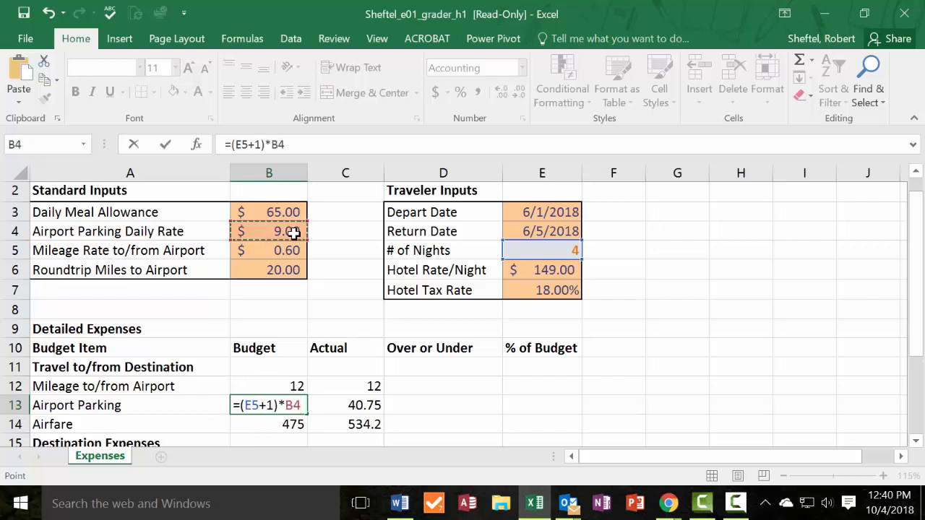
{"action": "key", "text": "Return"}
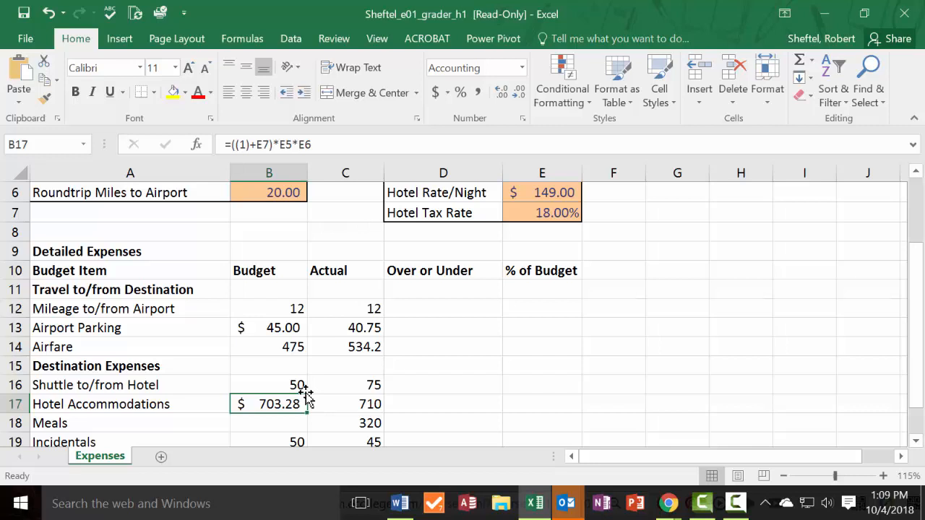
Examine the Hotel Accommodations budget formula in cell B17 and the traveler input cells it references
{"action": "left_click", "coordinate": [15, 403]}
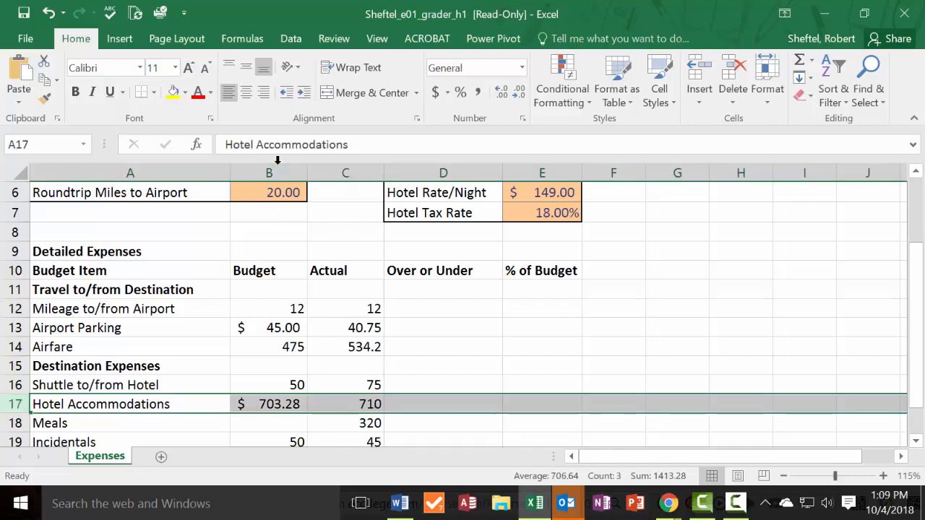
{"action": "left_click", "coordinate": [268, 189]}
{"action": "left_click", "coordinate": [279, 404]}
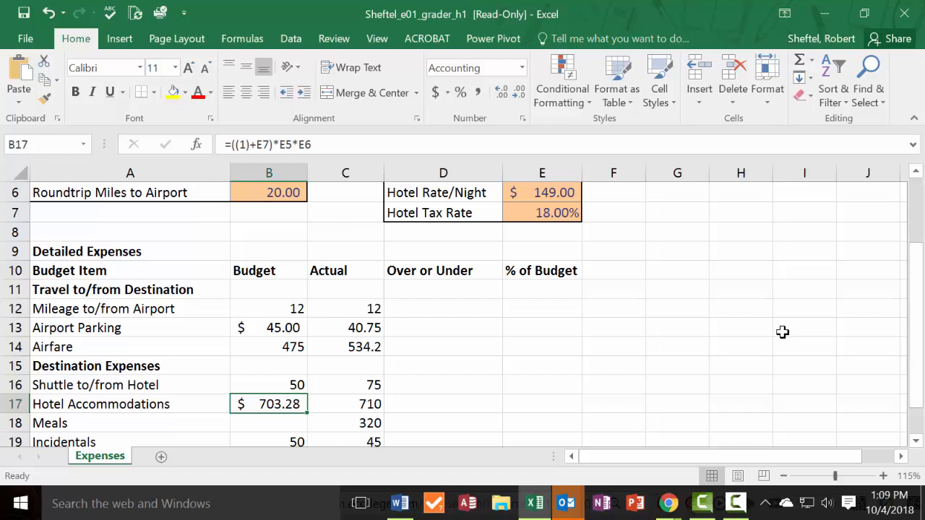
{"action": "scroll", "coordinate": [590, 264], "scroll_direction": "up", "scroll_amount": 1}
{"action": "scroll", "coordinate": [590, 264], "scroll_direction": "up", "scroll_amount": 1}
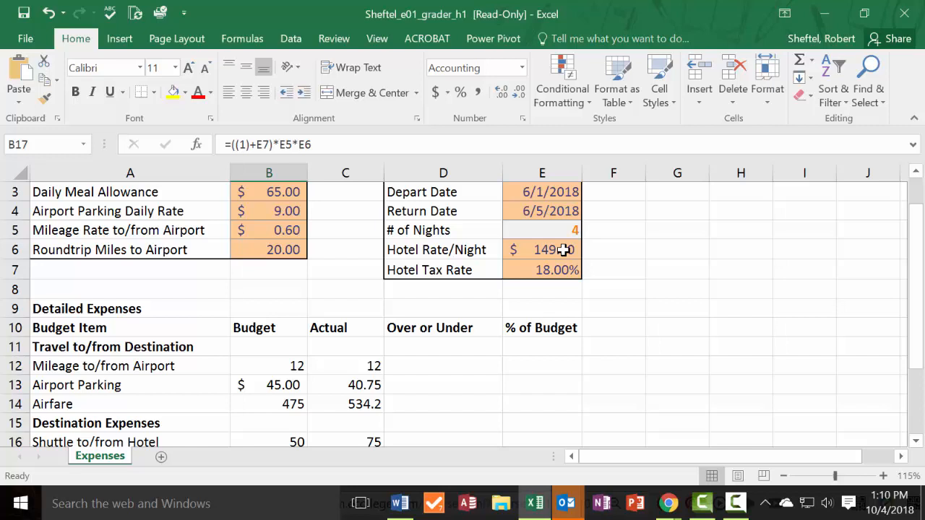
{"action": "left_click", "coordinate": [338, 144]}
{"action": "left_click_drag", "start_coordinate": [311, 145], "coordinate": [219, 143]}
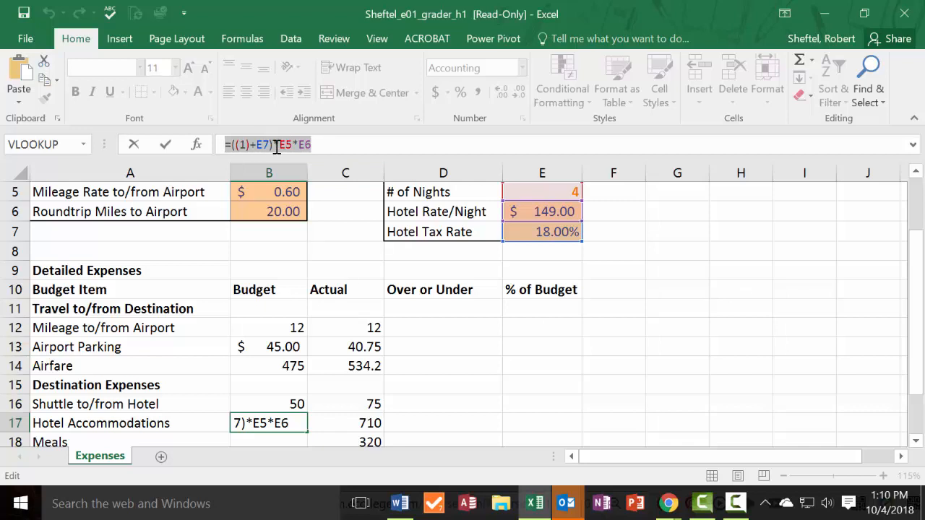
{"action": "scroll", "coordinate": [573, 244], "scroll_direction": "up", "scroll_amount": 1}
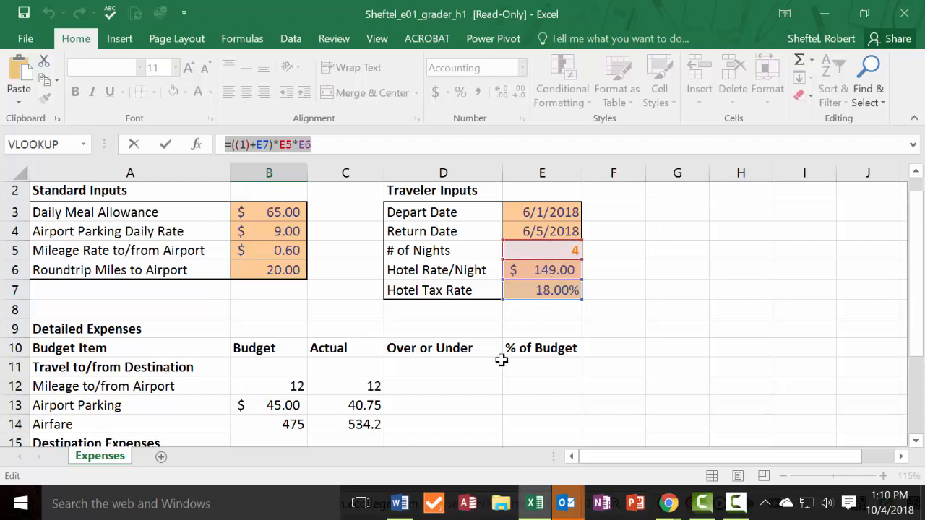
{"action": "scroll", "coordinate": [470, 372], "scroll_direction": "down", "scroll_amount": 2}
{"action": "left_click", "coordinate": [290, 363]}
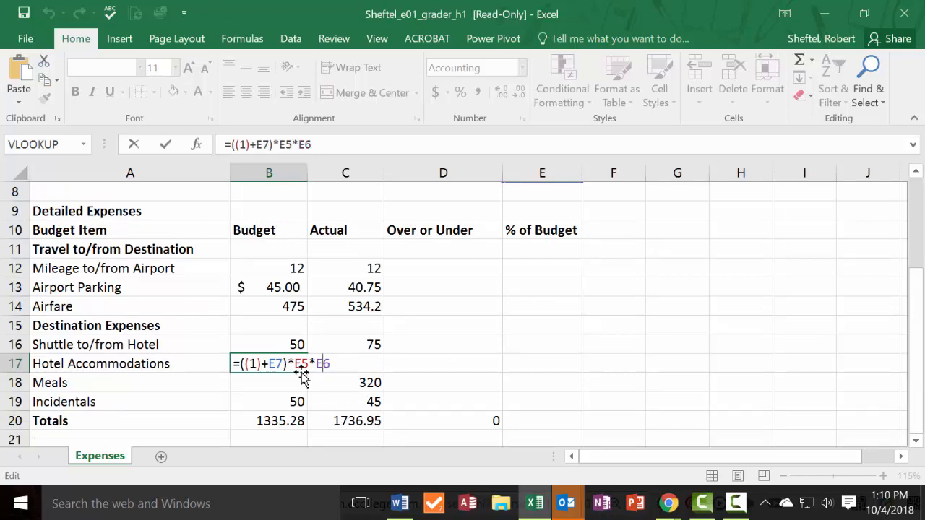
{"action": "key", "text": "Return"}
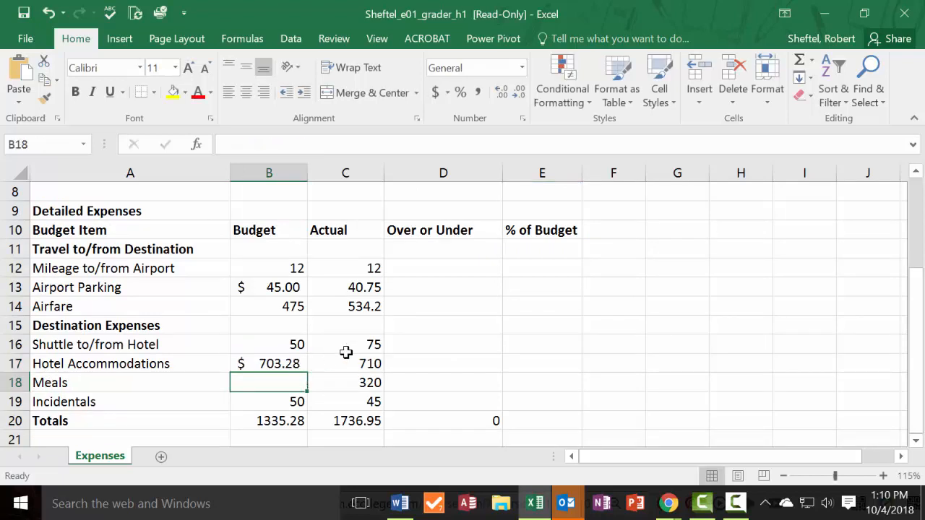
{"action": "left_click", "coordinate": [293, 364]}
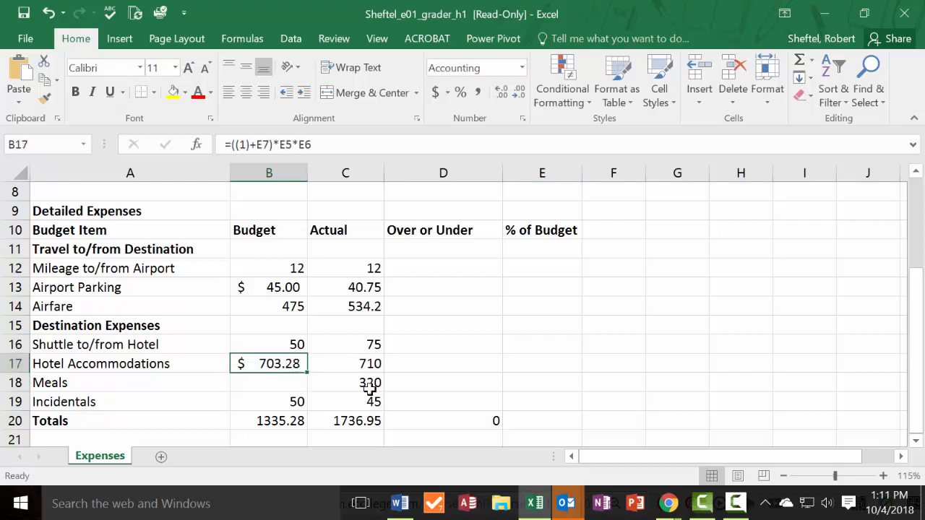
Enter the formula =B3*(E5+1) in cell B18 to calculate the budgeted amount for meals
{"action": "key", "text": "alt+Tab"}
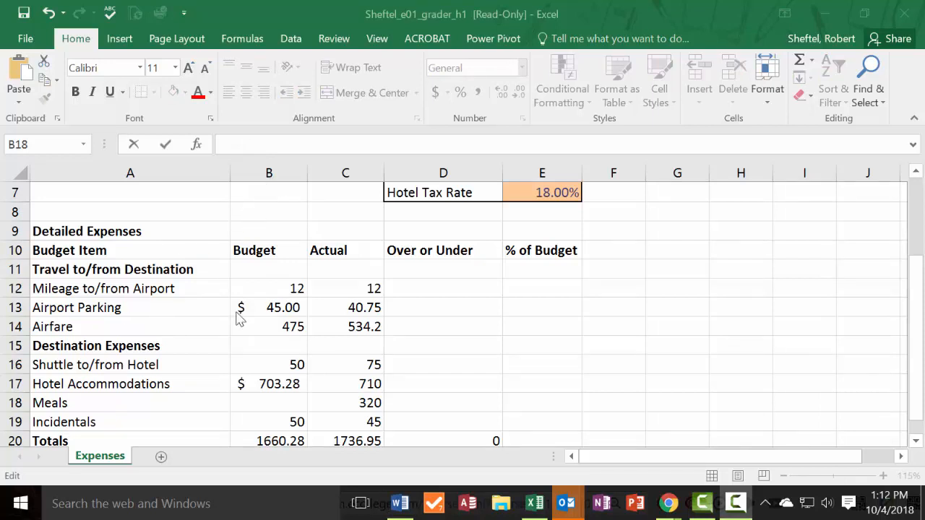
{"action": "left_click", "coordinate": [273, 399]}
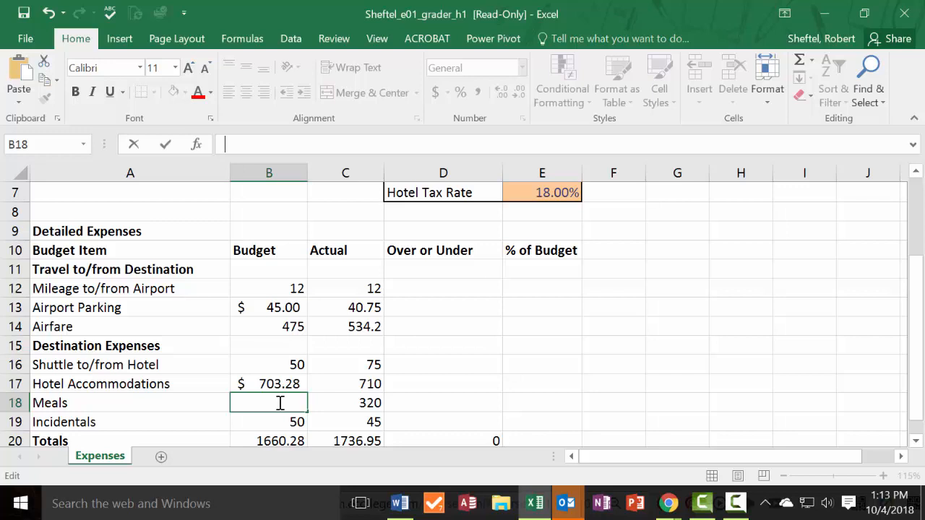
{"action": "scroll", "coordinate": [280, 403], "scroll_direction": "up", "scroll_amount": 2}
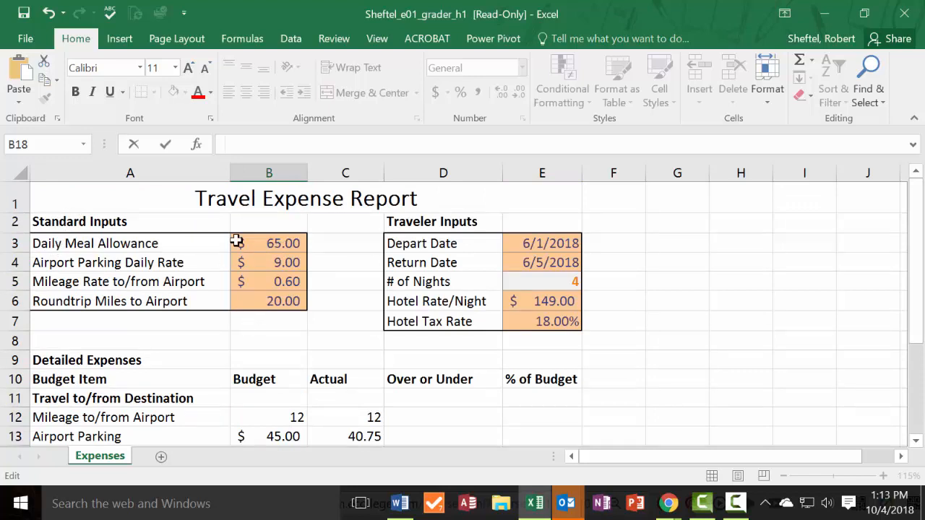
{"action": "type", "text": "="}
{"action": "left_click", "coordinate": [286, 244]}
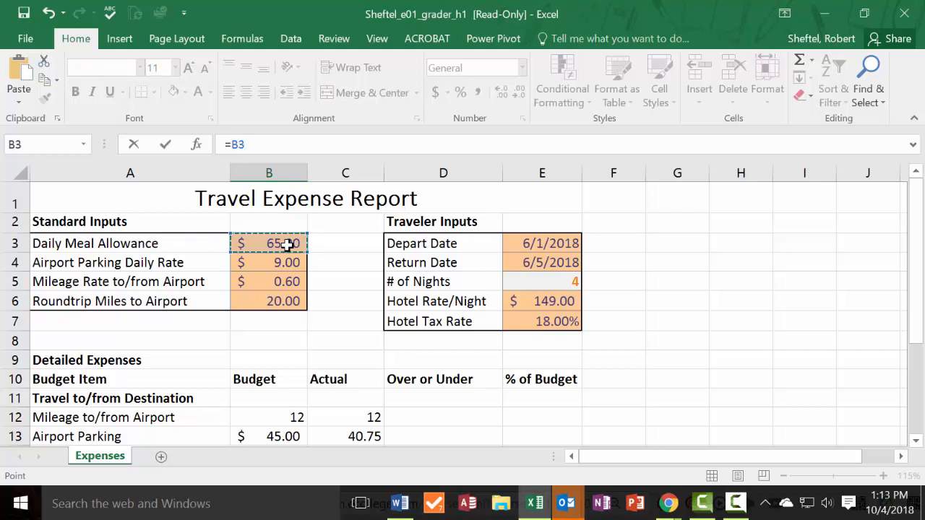
{"action": "type", "text": "*(E5+1)"}
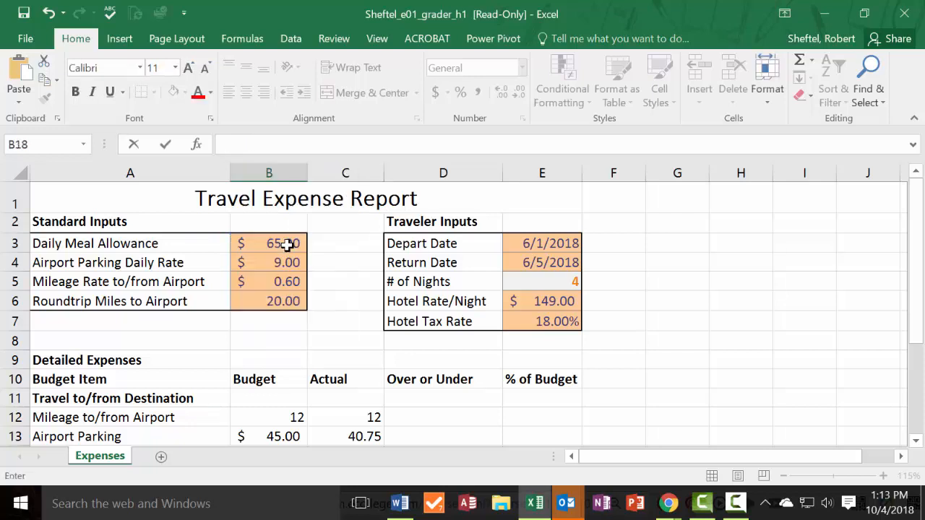
{"action": "scroll", "coordinate": [324, 279], "scroll_direction": "up", "scroll_amount": 1}
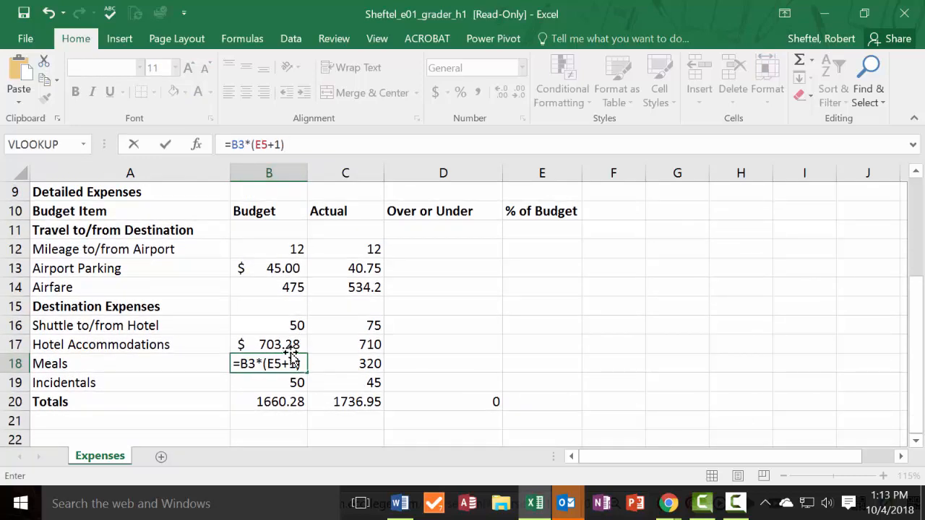
{"action": "left_click", "coordinate": [289, 363]}
{"action": "scroll", "coordinate": [249, 361], "scroll_direction": "up", "scroll_amount": 3}
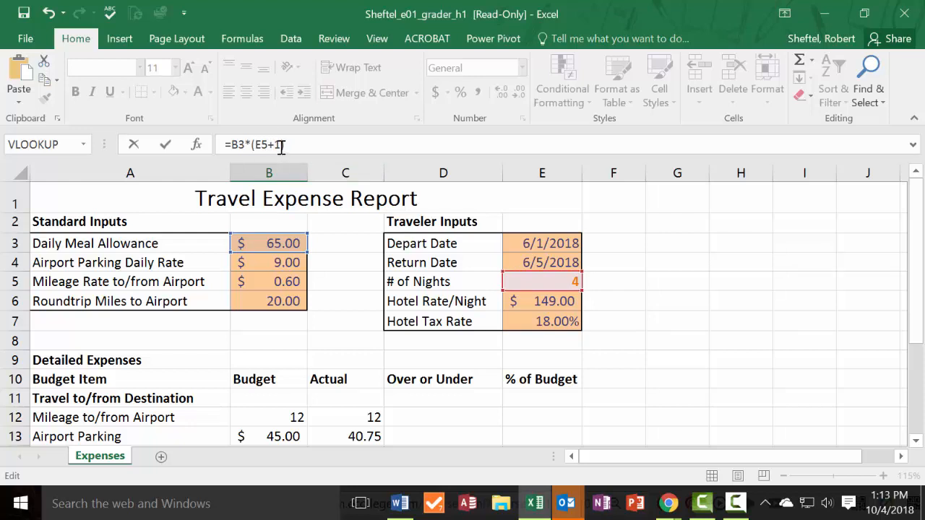
{"action": "type", "text": ")"}
{"action": "scroll", "coordinate": [289, 240], "scroll_direction": "down", "scroll_amount": 2}
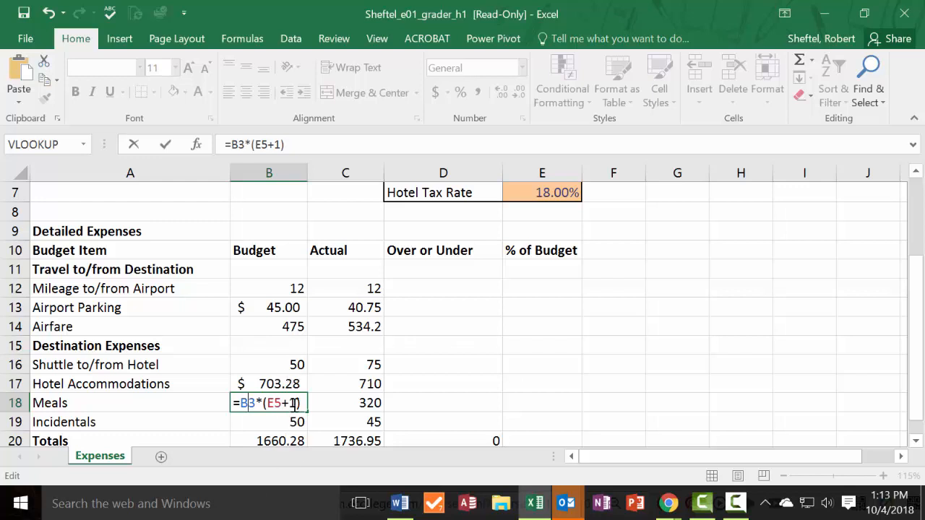
{"action": "left_click", "coordinate": [295, 403]}
{"action": "key", "text": "Return"}
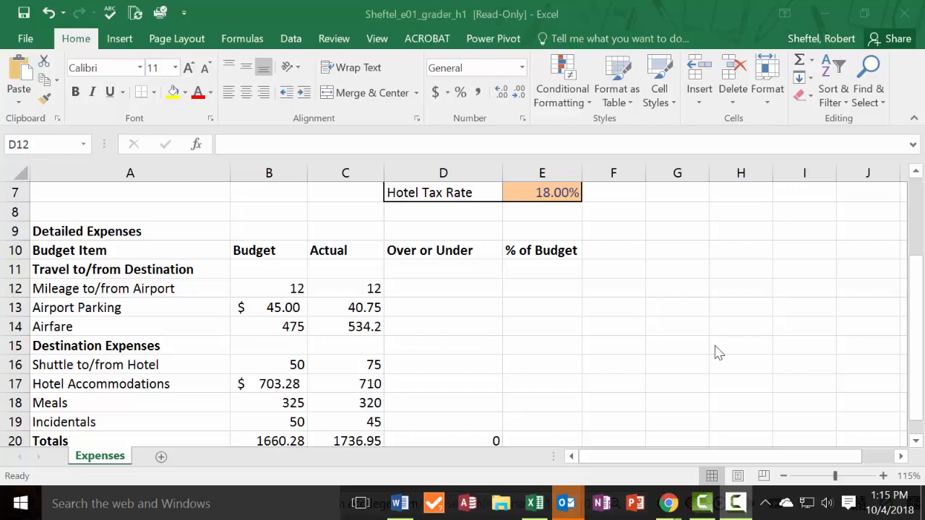
Paste the copied formula =C12-B12 into cell D12 and check the actual and budget cells it references
{"action": "left_click", "coordinate": [412, 293]}
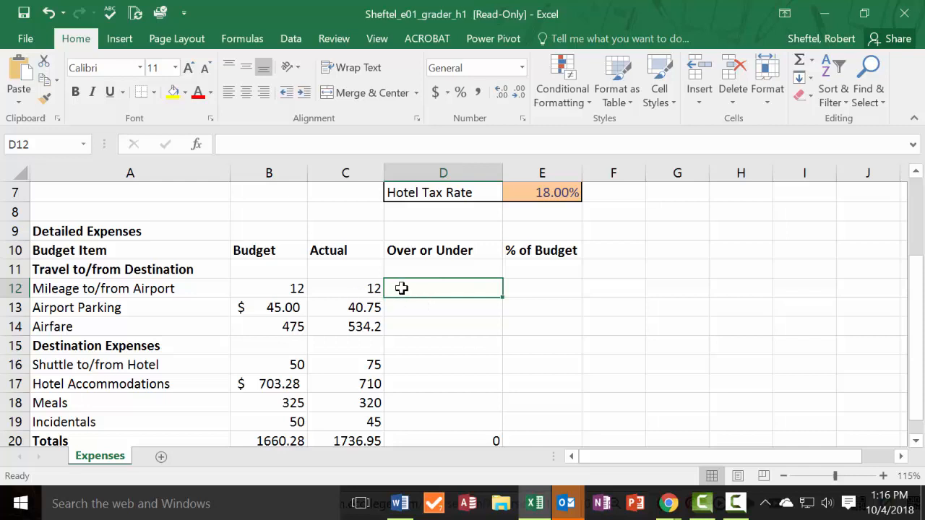
{"action": "key", "text": "ctrl+v"}
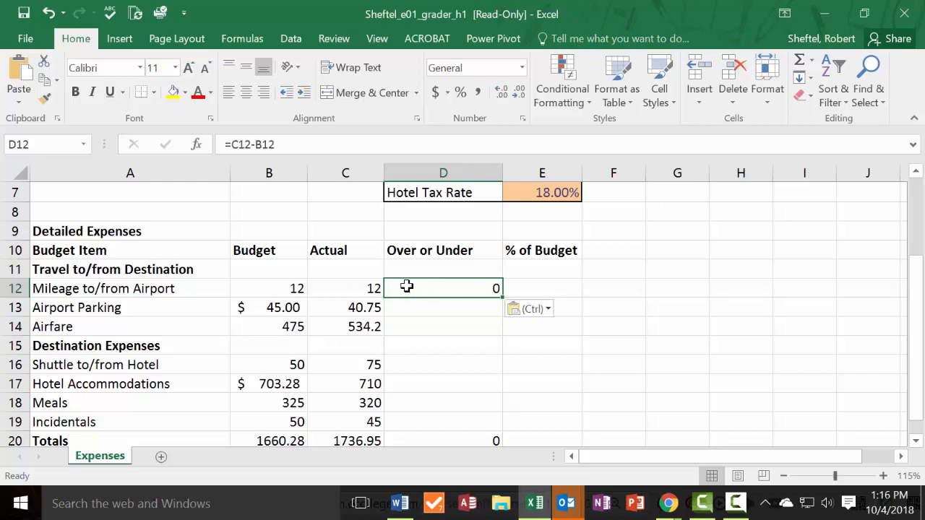
{"action": "left_click", "coordinate": [244, 144]}
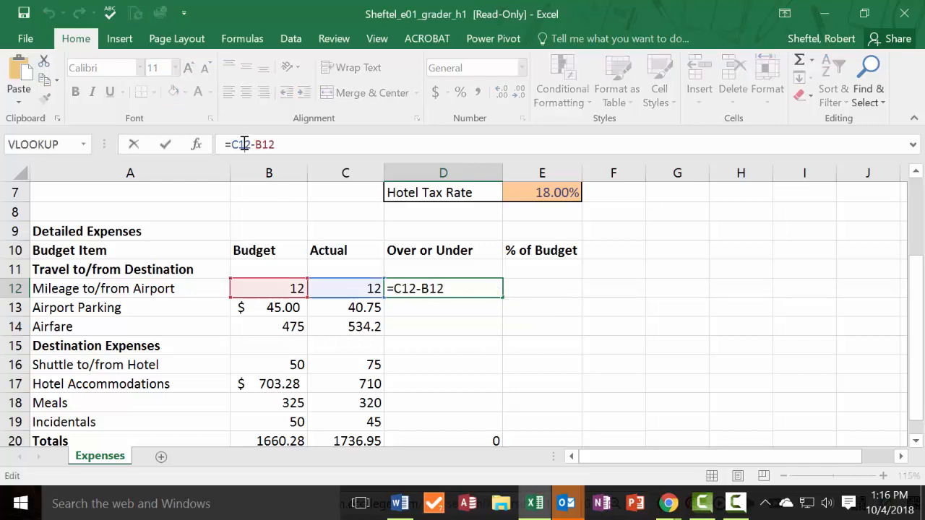
{"action": "left_click", "coordinate": [360, 287]}
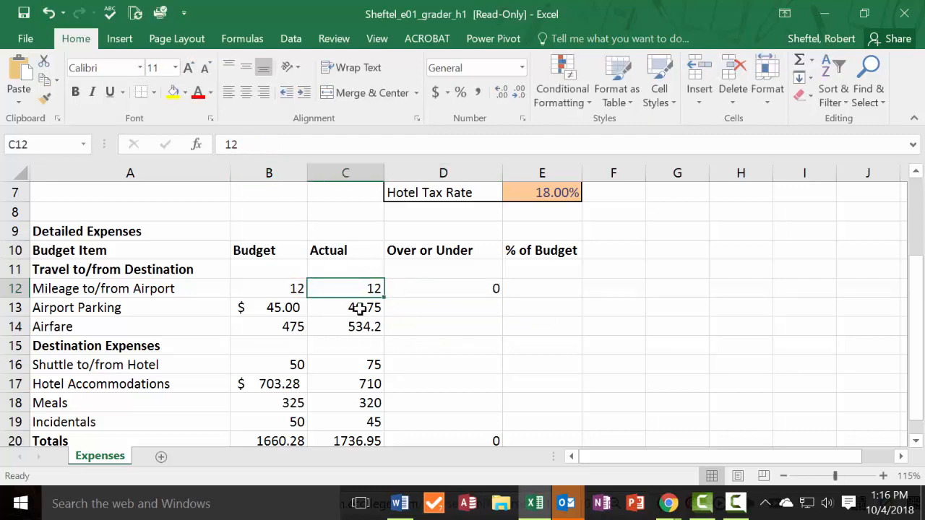
{"action": "left_click", "coordinate": [265, 286]}
Replace the contents of cell D12 with the formula =C12-B12 to calculate how far mileage is over or under budget
{"action": "left_click", "coordinate": [406, 289]}
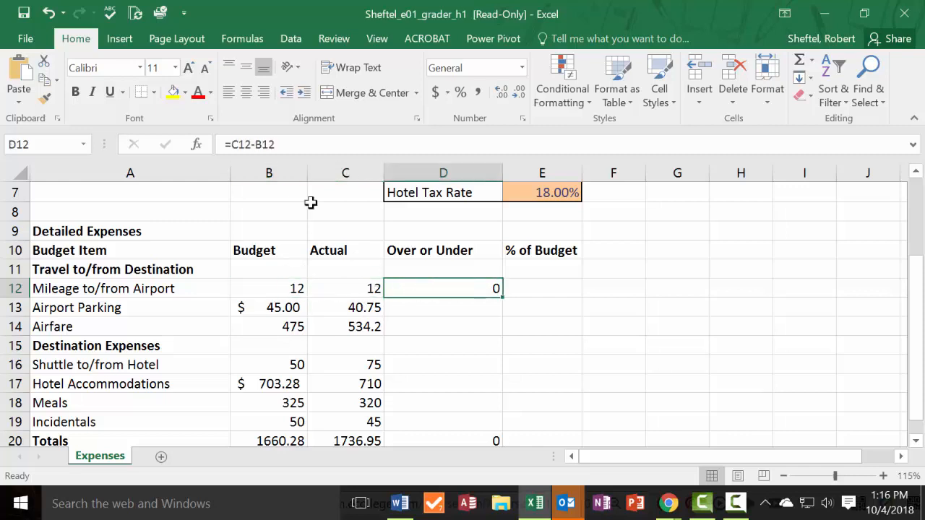
{"action": "left_click_drag", "start_coordinate": [279, 143], "coordinate": [200, 143]}
{"action": "type", "text": "="}
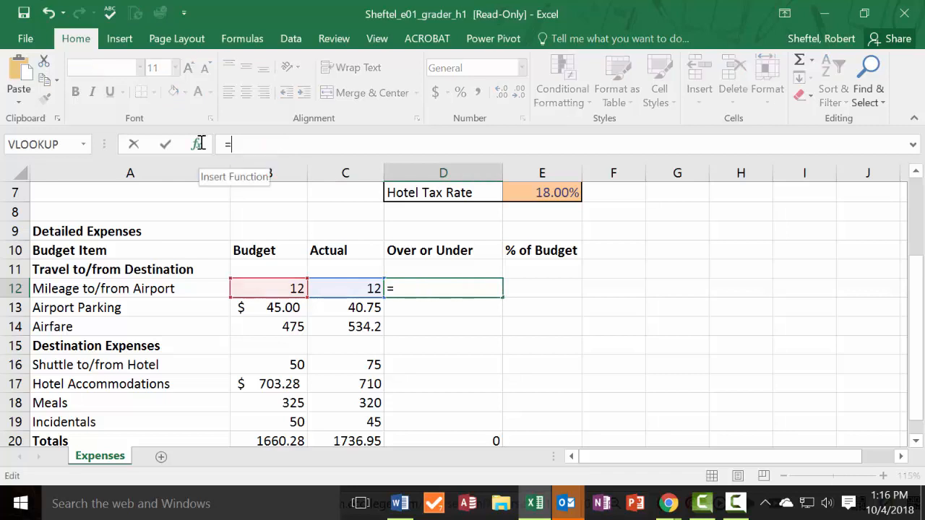
{"action": "left_click", "coordinate": [356, 288]}
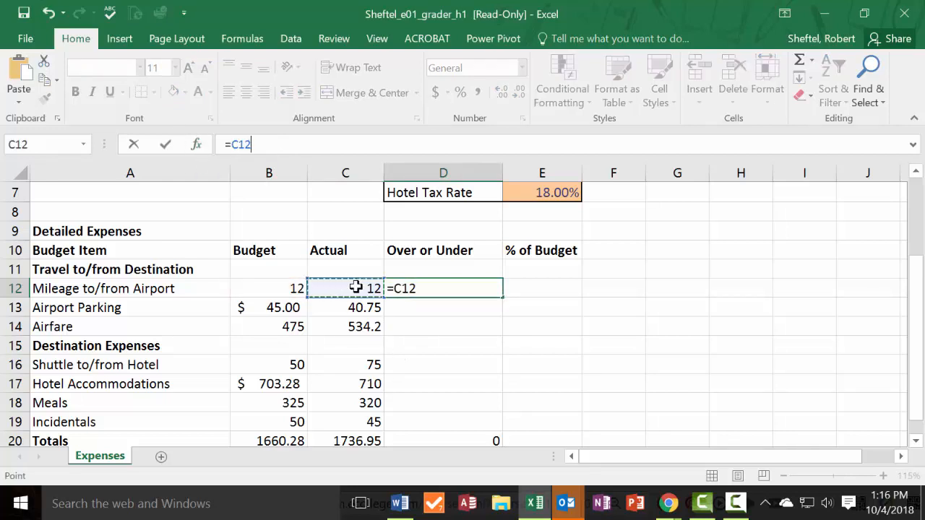
{"action": "type", "text": "-"}
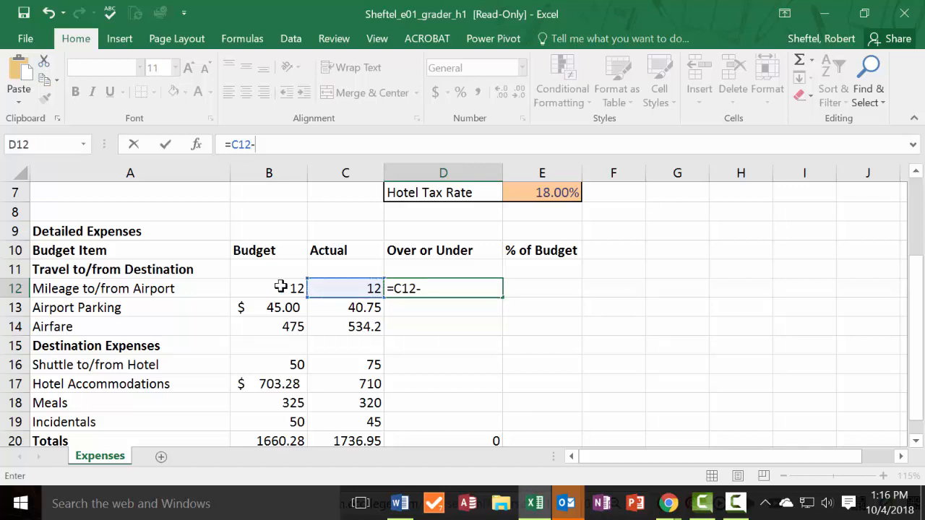
{"action": "left_click", "coordinate": [280, 287]}
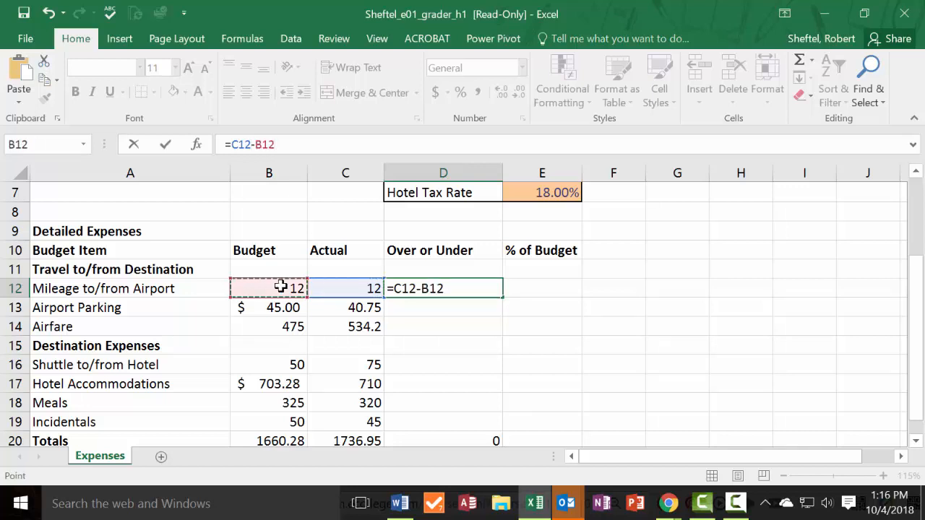
{"action": "key", "text": "Return"}
Copy the Over or Under formula from cell D12 into cells D13 and D14 for Airport Parking and Airfare
{"action": "left_click", "coordinate": [468, 289]}
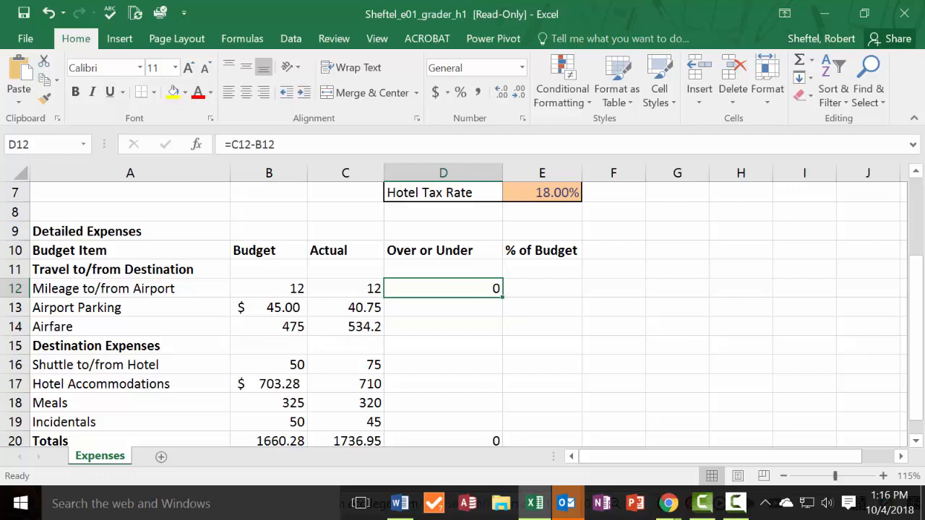
{"action": "left_click", "coordinate": [426, 362]}
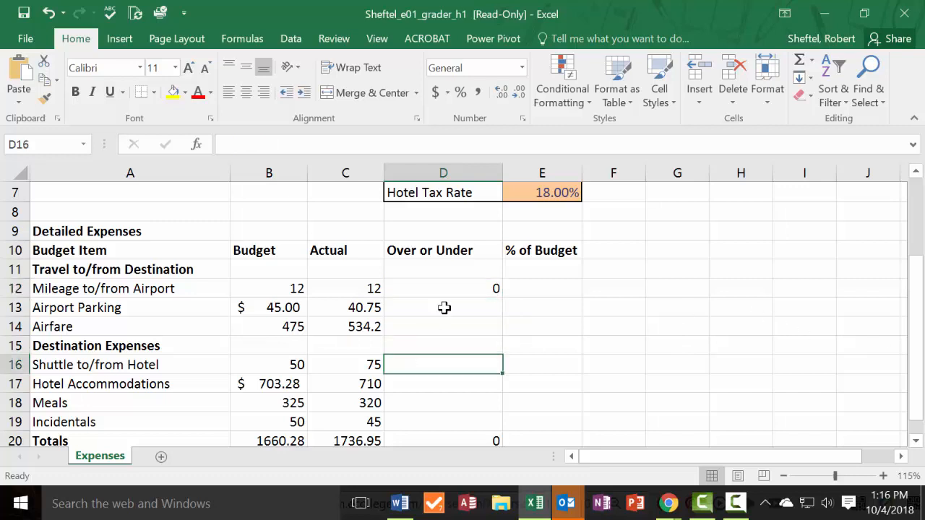
{"action": "left_click", "coordinate": [460, 288]}
{"action": "key", "text": "ctrl+c"}
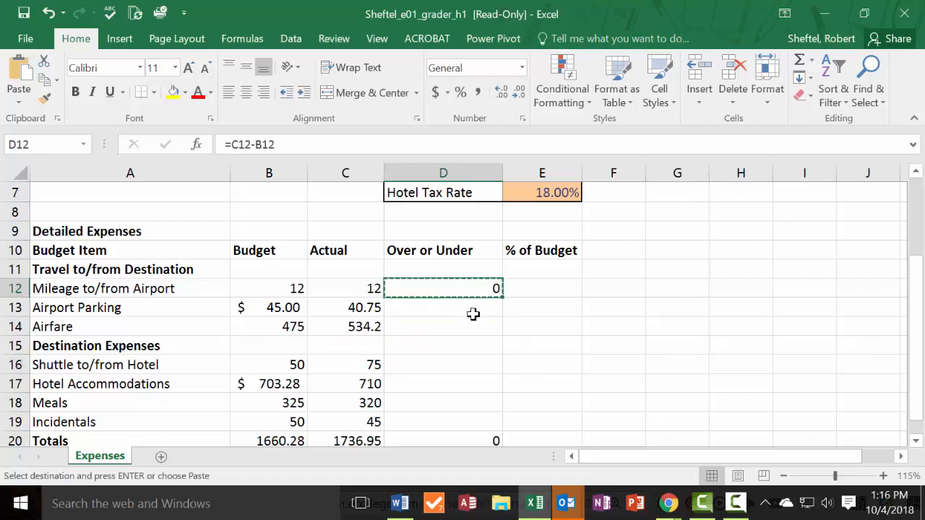
{"action": "left_click", "coordinate": [471, 305]}
{"action": "key", "text": "ctrl+v"}
{"action": "left_click", "coordinate": [454, 332]}
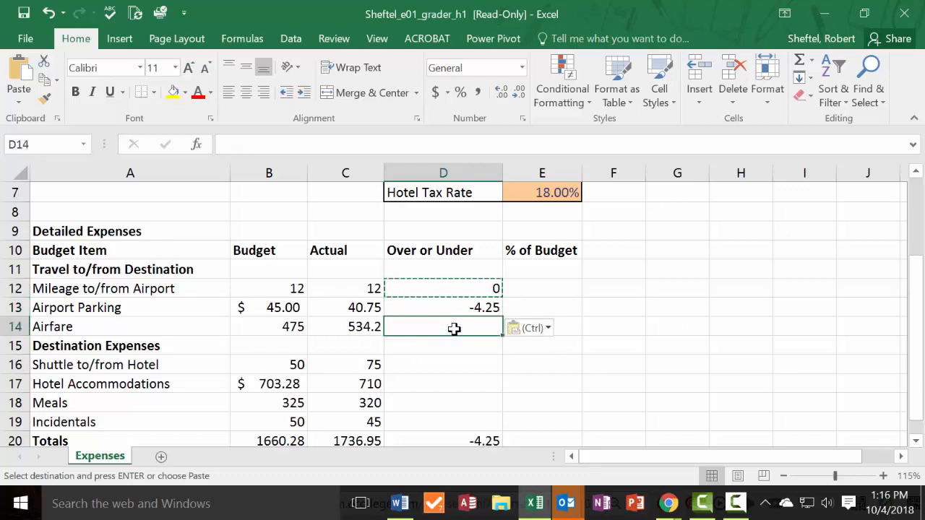
{"action": "key", "text": "ctrl+v"}
Paste the copied Over or Under formula into cells D16 through D19 for all the destination expenses
{"action": "left_click", "coordinate": [441, 370]}
{"action": "key", "text": "ctrl+v"}
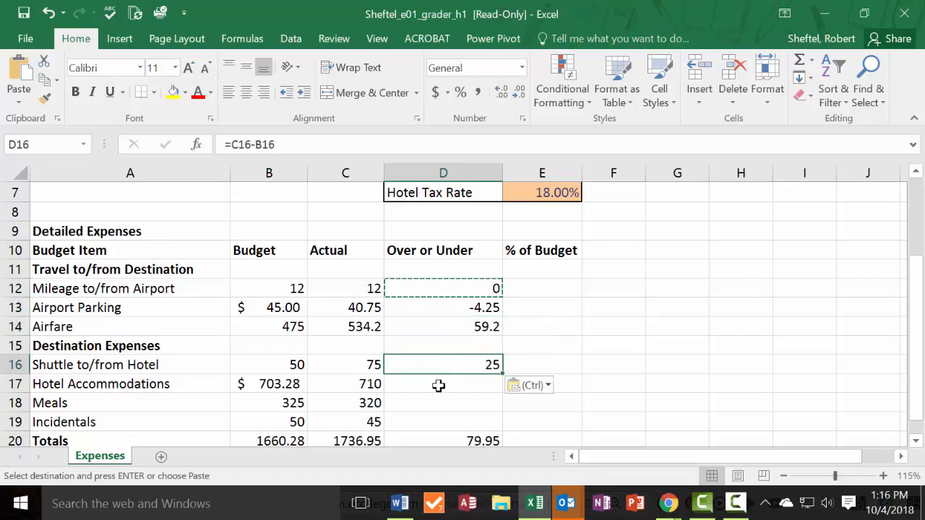
{"action": "left_click", "coordinate": [439, 387]}
{"action": "key", "text": "ctrl+v"}
{"action": "left_click", "coordinate": [437, 404]}
{"action": "key", "text": "ctrl+v"}
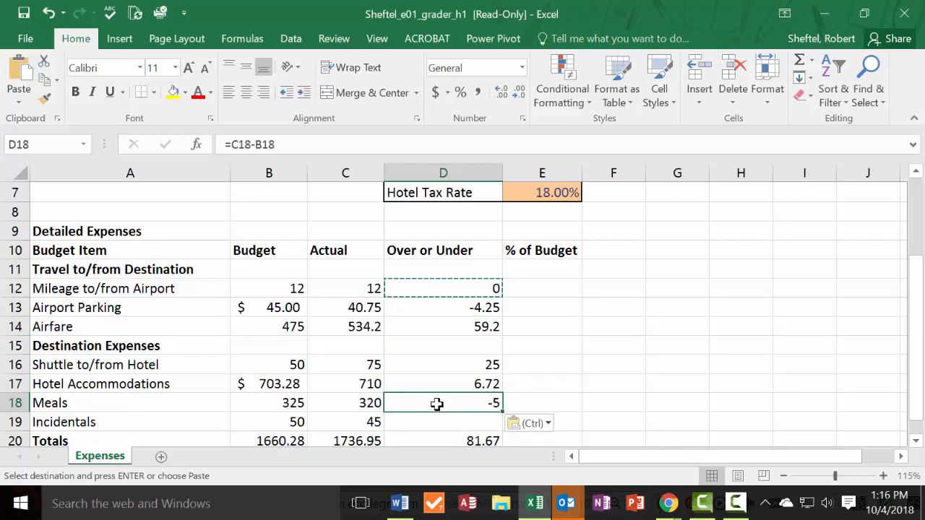
{"action": "left_click", "coordinate": [412, 422]}
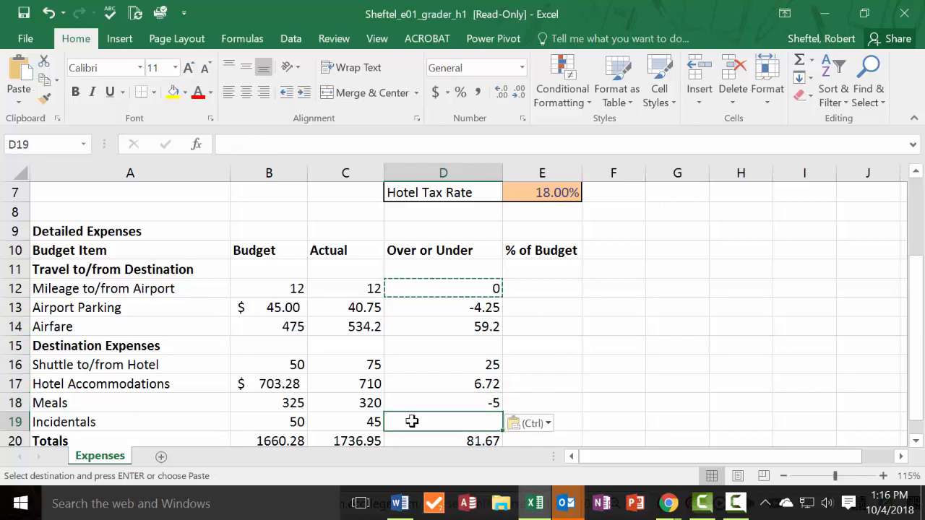
{"action": "key", "text": "ctrl+v"}
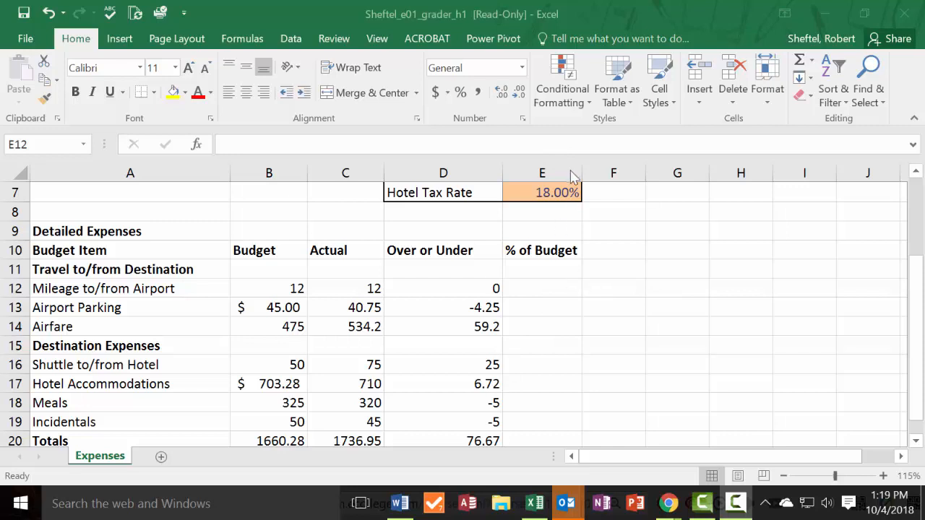
Enter the formula =C12/B12 in cell E12 to calculate the mileage expense's percentage of budget
{"action": "left_click", "coordinate": [549, 284]}
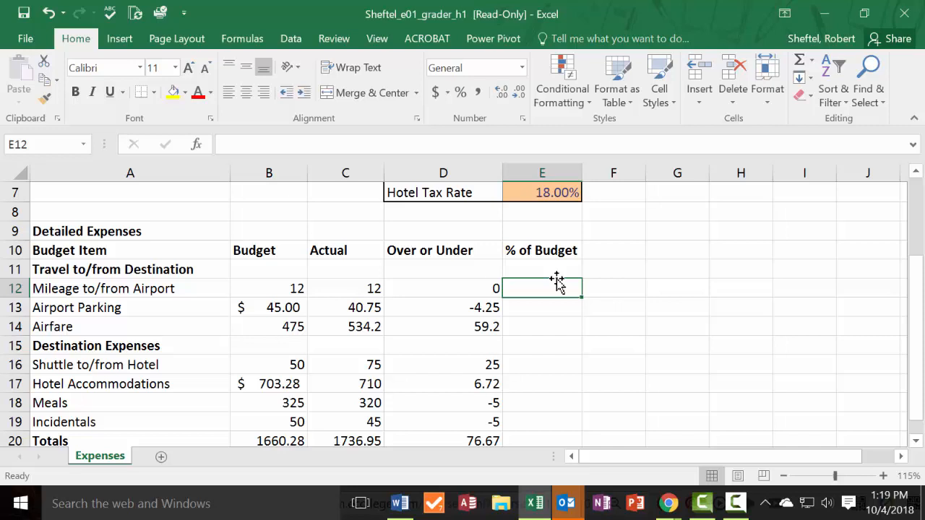
{"action": "type", "text": "="}
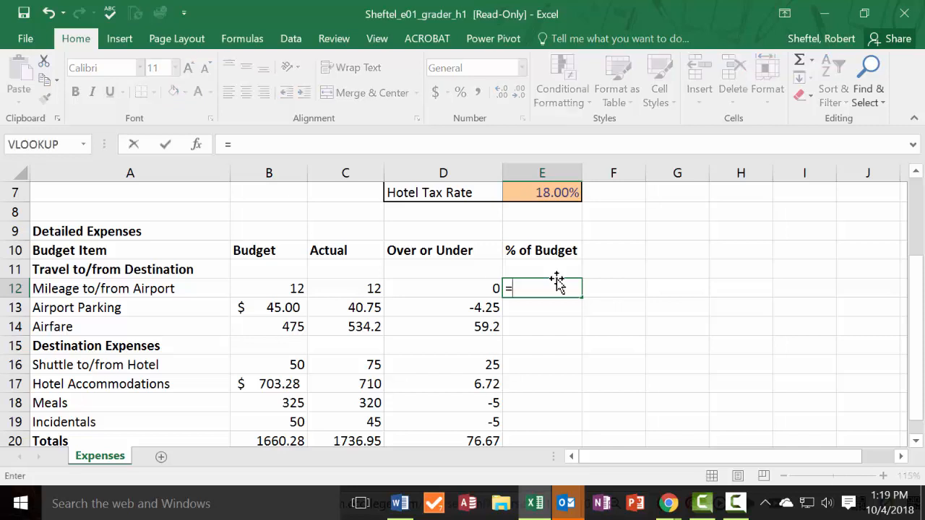
{"action": "left_click", "coordinate": [359, 288]}
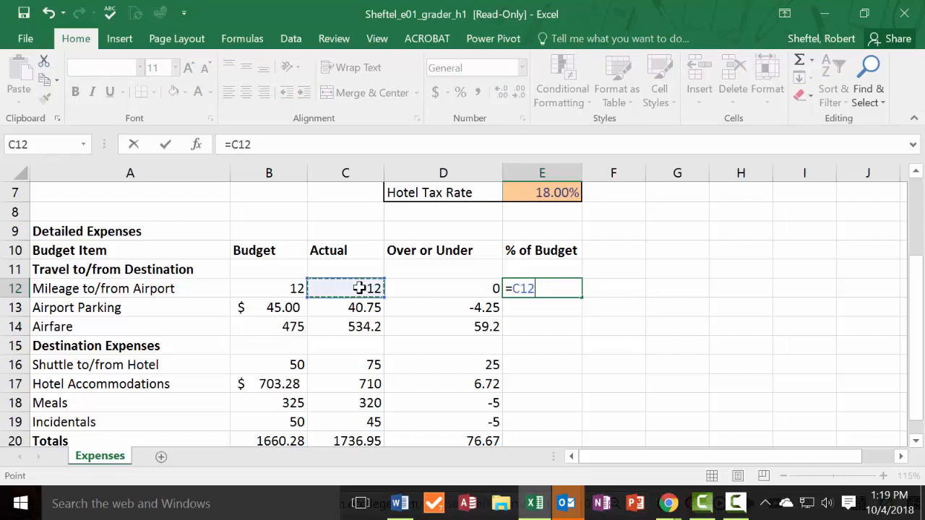
{"action": "type", "text": "/"}
{"action": "left_click", "coordinate": [289, 286]}
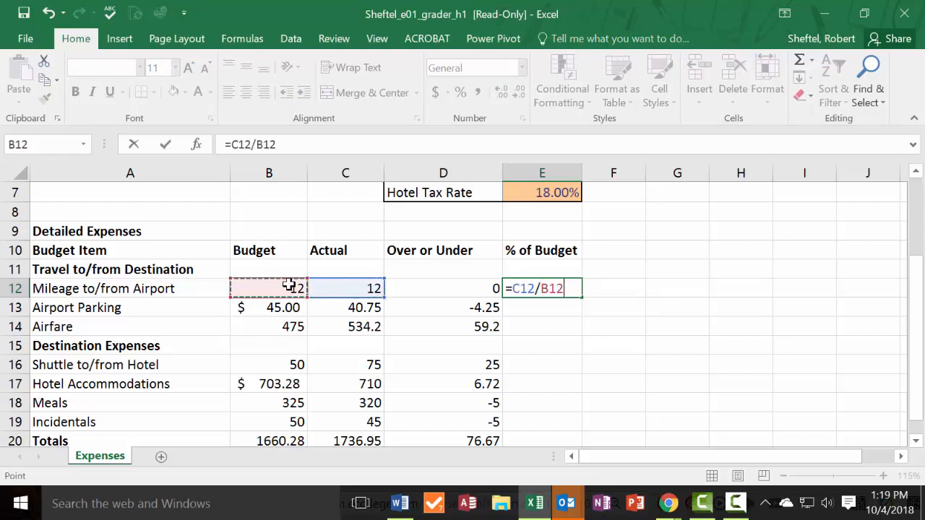
{"action": "key", "text": "Return"}
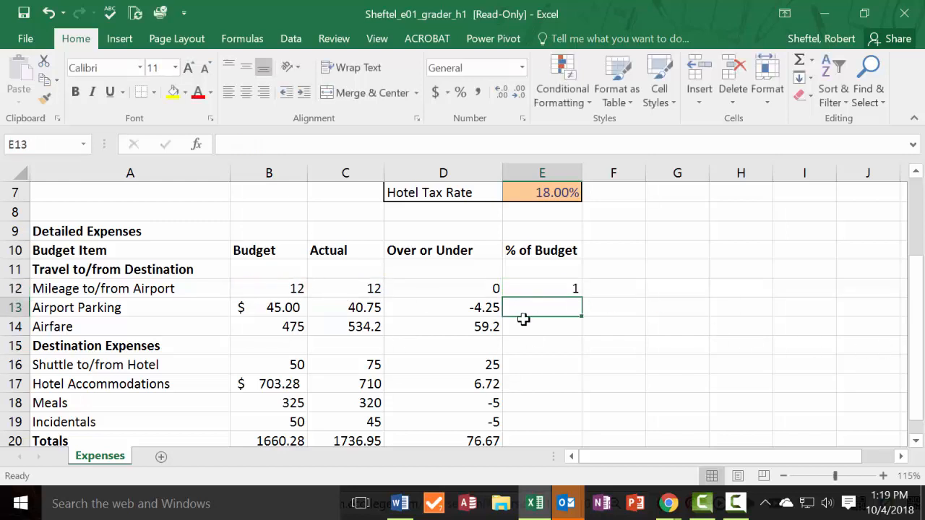
Copy the % of Budget formula from cell E12 into cells E13 and E14 for Airport Parking and Airfare
{"action": "left_click", "coordinate": [561, 292]}
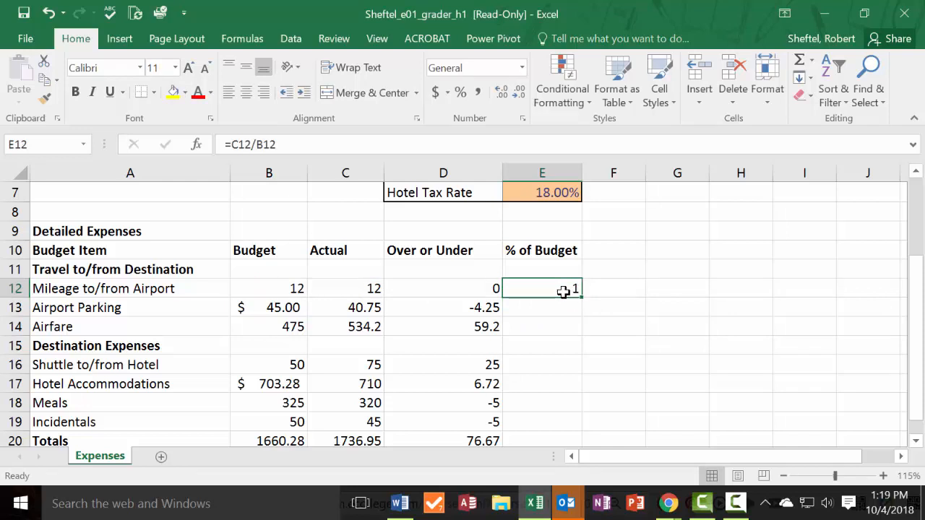
{"action": "key", "text": "ctrl+c"}
{"action": "left_click", "coordinate": [547, 308]}
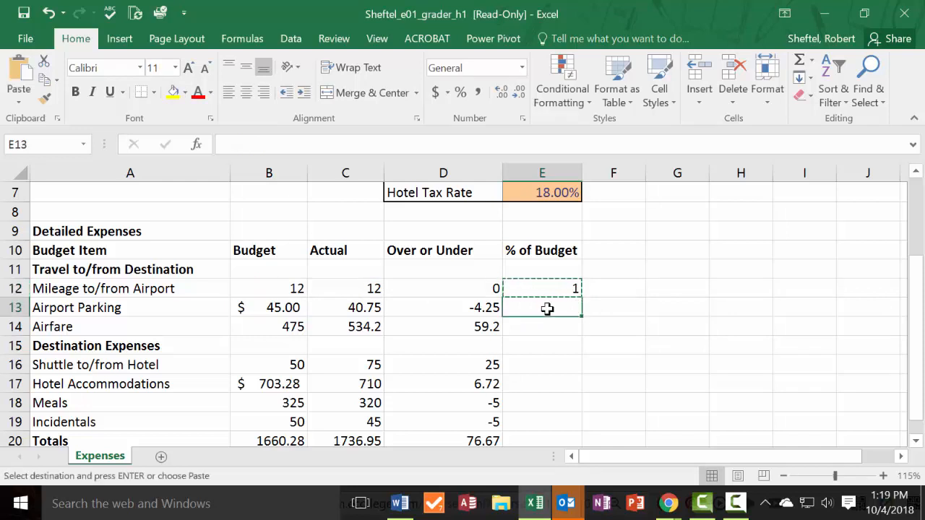
{"action": "key", "text": "ctrl+v"}
{"action": "left_click", "coordinate": [541, 327]}
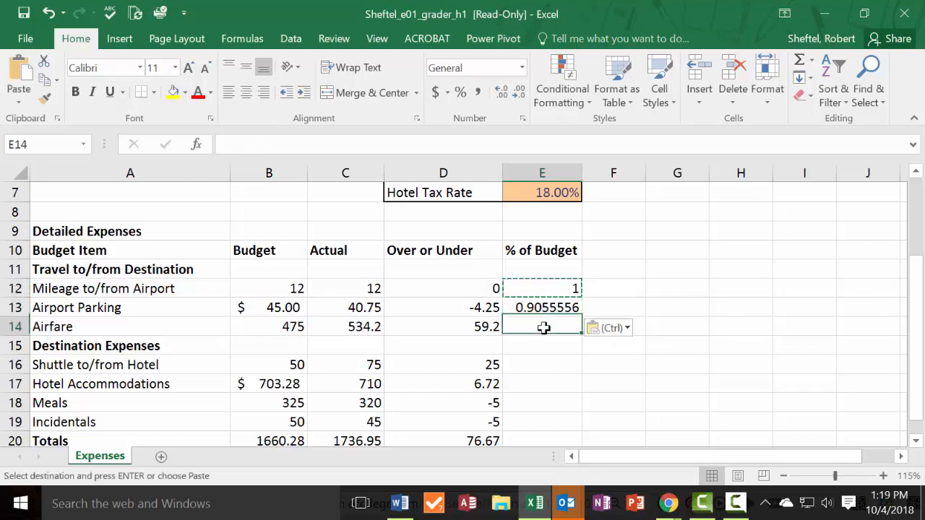
{"action": "key", "text": "ctrl+v"}
Paste the copied % of Budget formula into cells E16 through E19 for the destination expenses and end the copy mode
{"action": "left_click", "coordinate": [539, 369]}
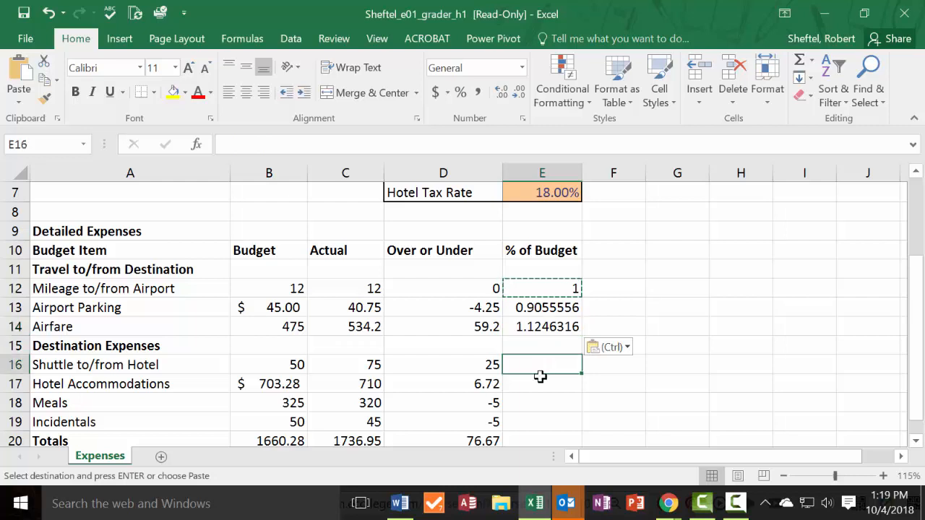
{"action": "key", "text": "ctrl+v"}
{"action": "left_click", "coordinate": [549, 384]}
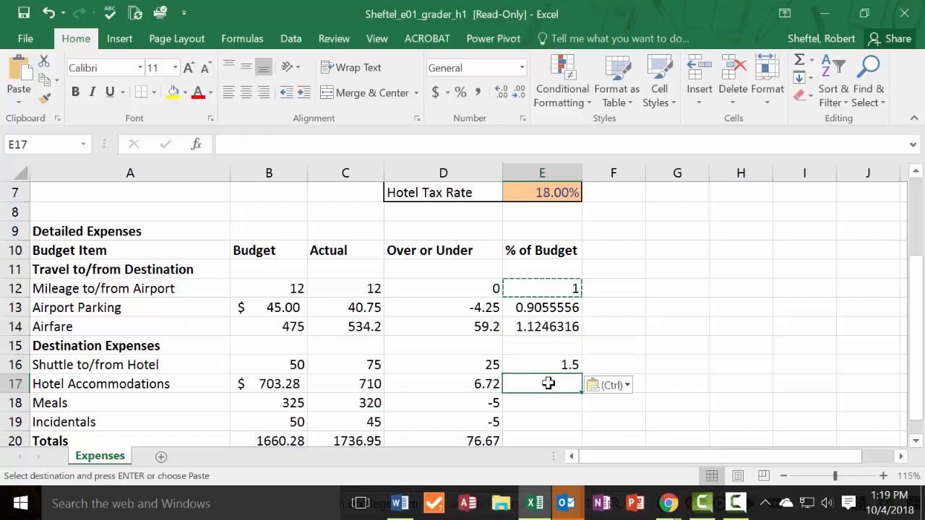
{"action": "key", "text": "ctrl+v"}
{"action": "left_click", "coordinate": [547, 403]}
{"action": "key", "text": "ctrl+v"}
{"action": "left_click", "coordinate": [539, 422]}
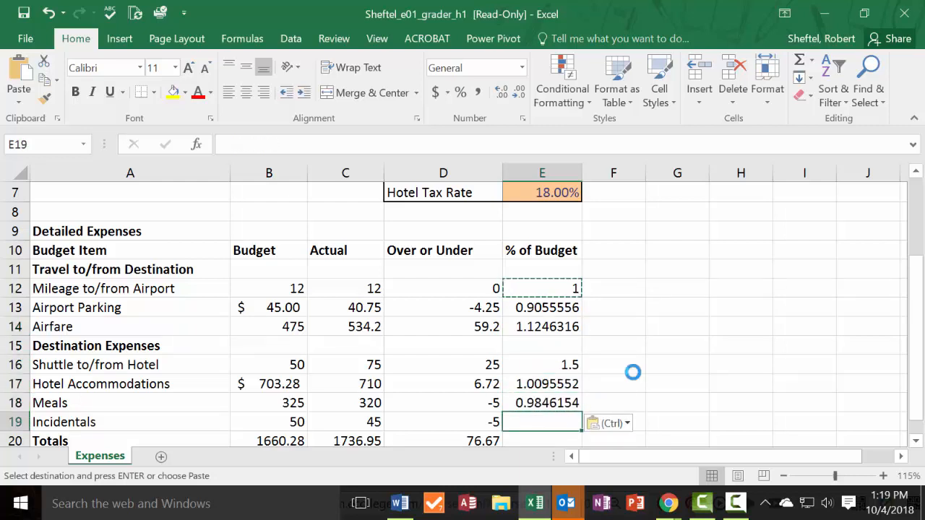
{"action": "key", "text": "ctrl+v"}
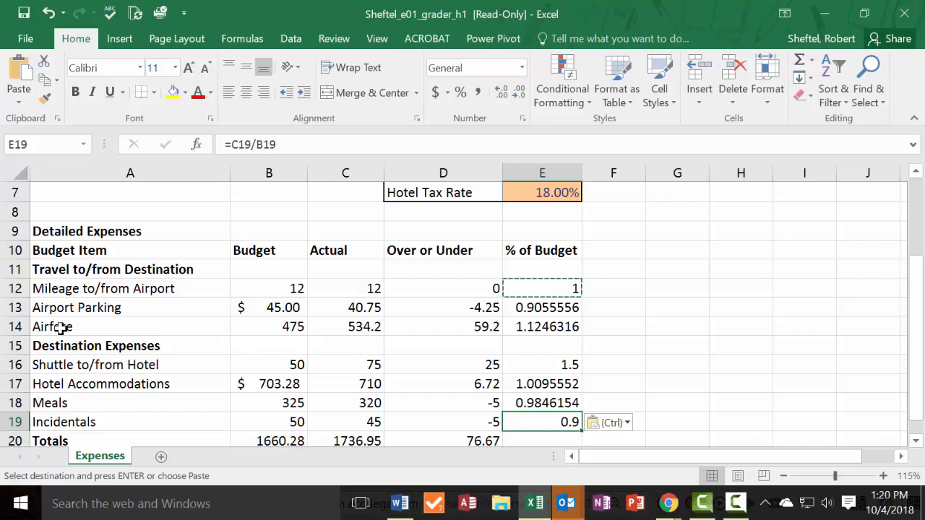
{"action": "left_click", "coordinate": [19, 344]}
{"action": "left_click", "coordinate": [558, 342]}
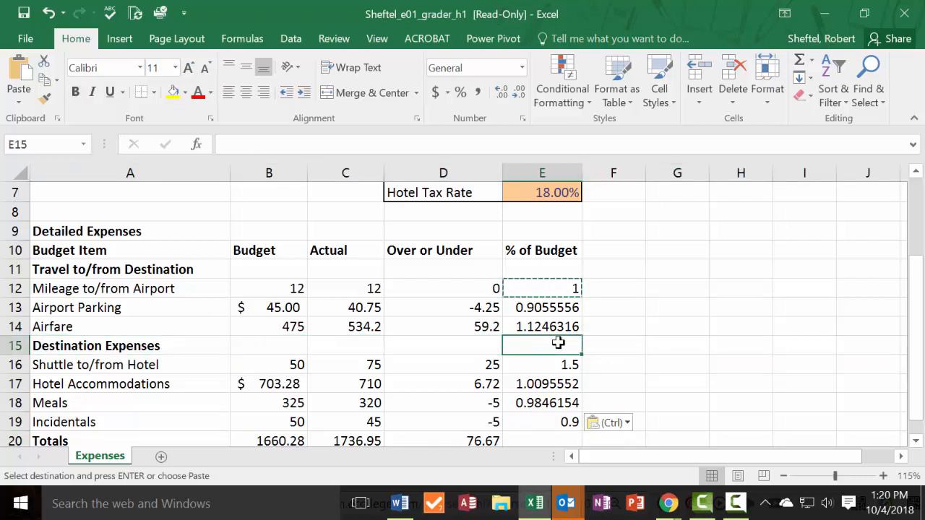
{"action": "key", "text": "Escape"}
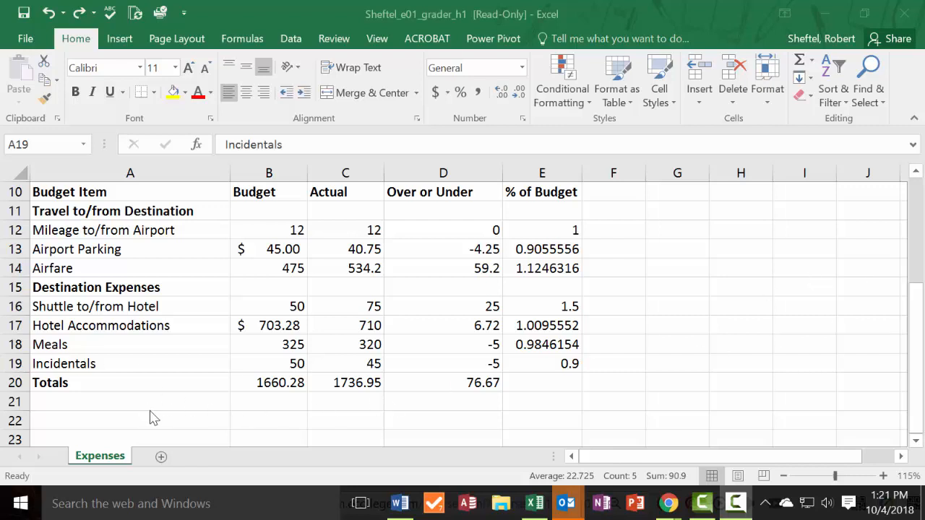
Insert a new blank row above the Incidentals row 19
{"action": "left_click", "coordinate": [11, 362]}
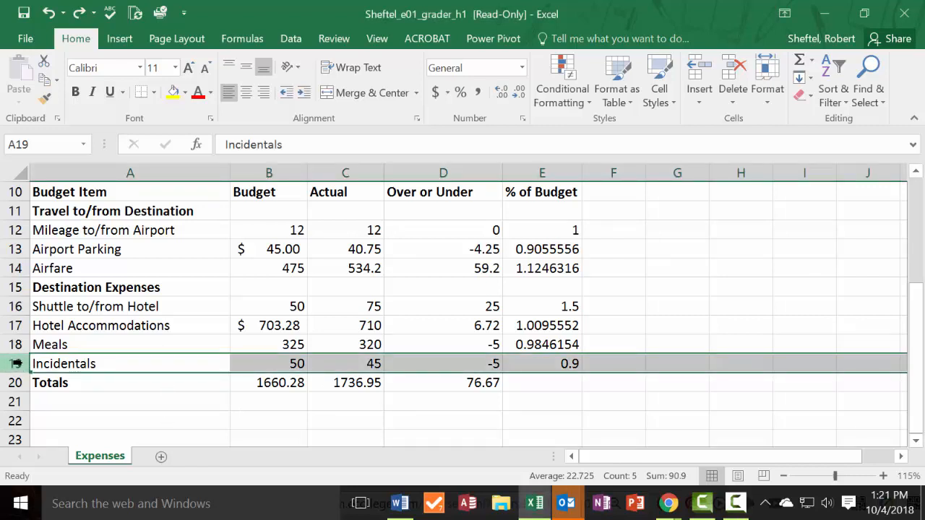
{"action": "right_click", "coordinate": [16, 364]}
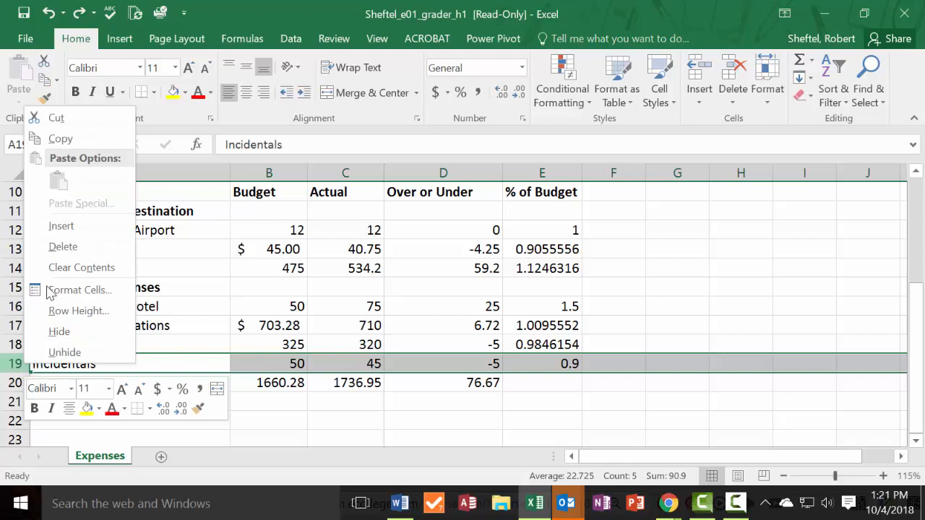
{"action": "left_click", "coordinate": [55, 233]}
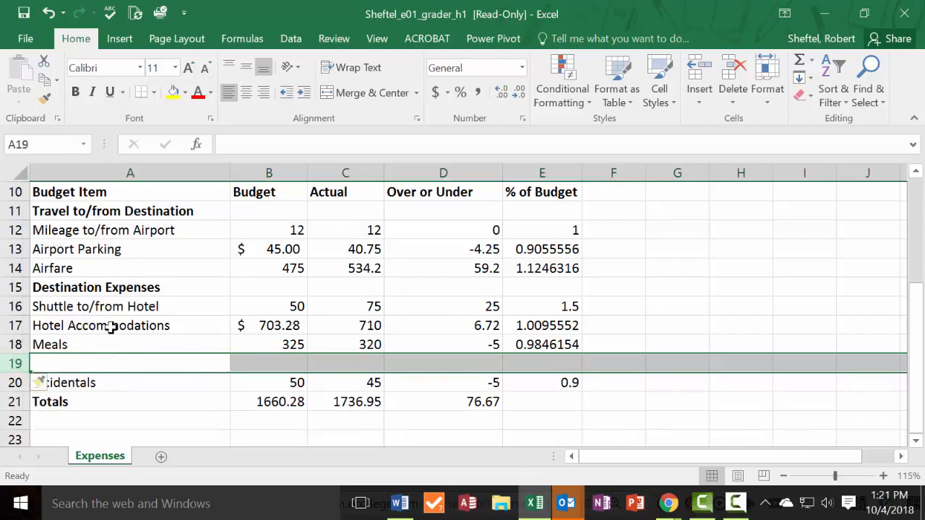
Enter the heading Other in cell A19 of the blank row and make it bold
{"action": "left_click", "coordinate": [91, 362]}
{"action": "type", "text": "O"}
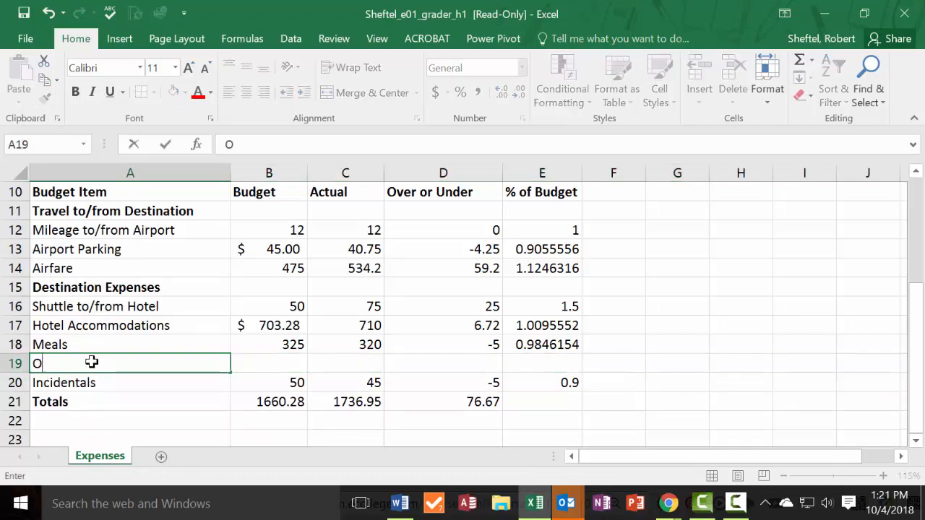
{"action": "type", "text": "ther"}
{"action": "left_click_drag", "start_coordinate": [87, 364], "coordinate": [19, 363]}
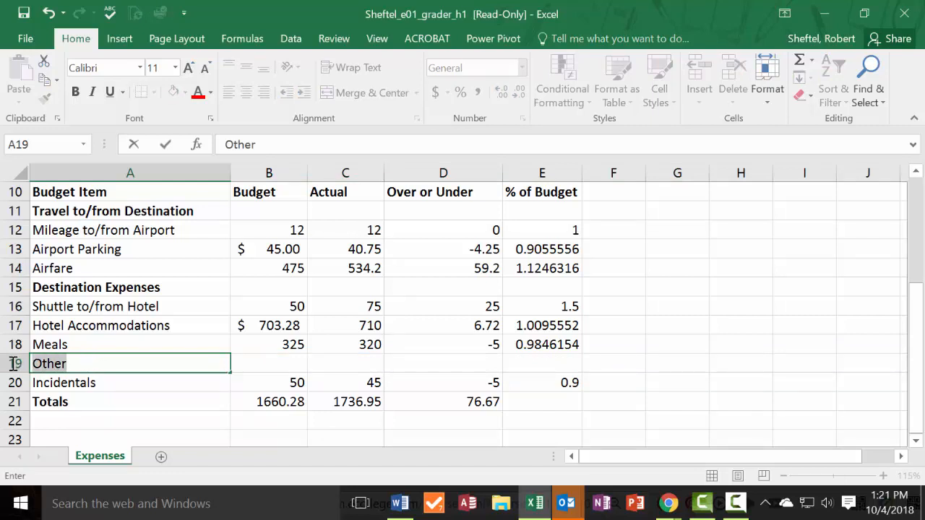
{"action": "left_click", "coordinate": [76, 93]}
{"action": "left_click", "coordinate": [134, 378]}
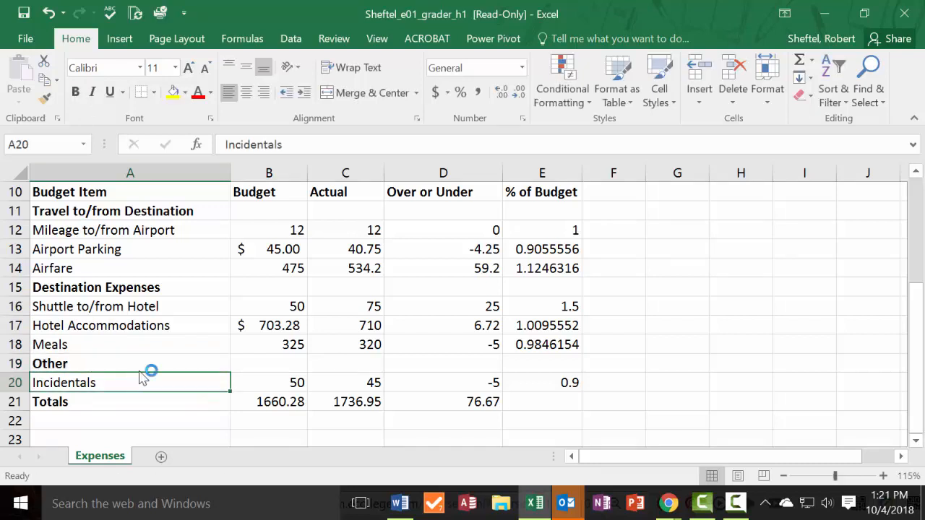
{"action": "left_click", "coordinate": [144, 364]}
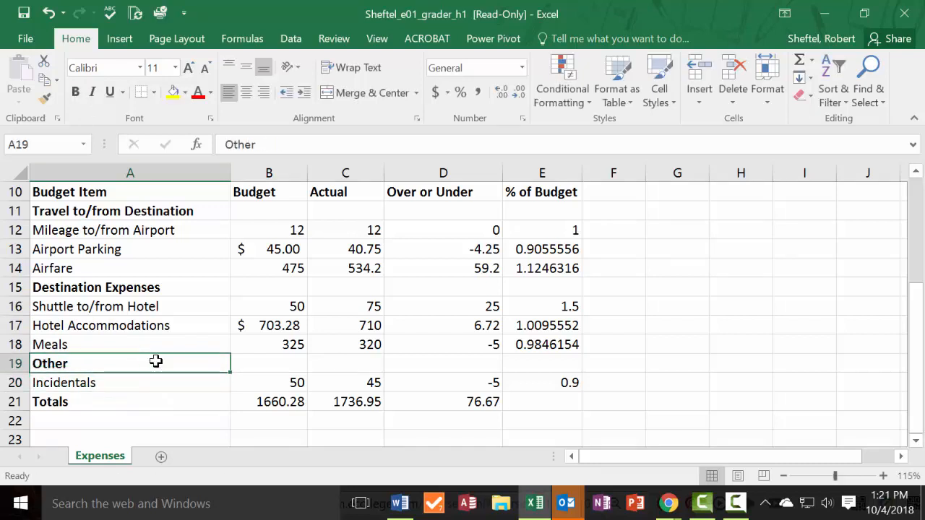
{"action": "left_click", "coordinate": [555, 358]}
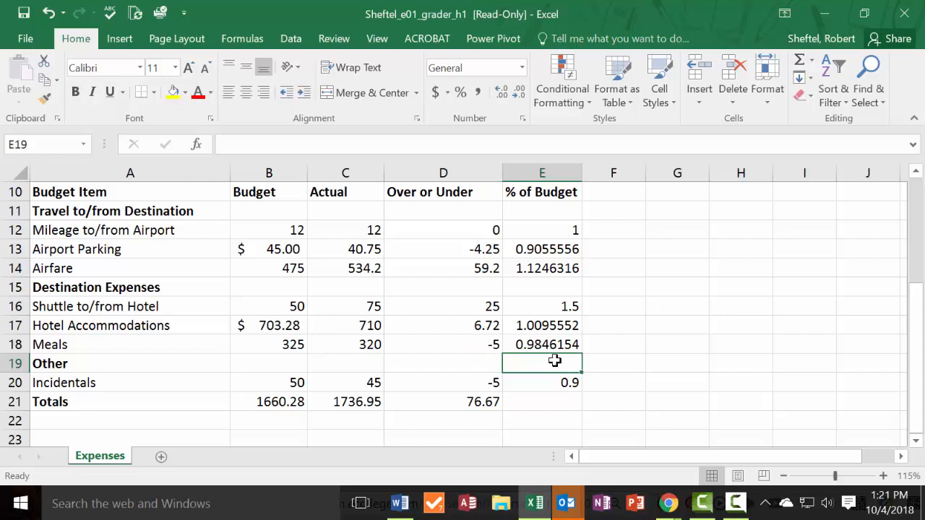
{"action": "mouse_move", "coordinate": [550, 361]}
{"action": "left_mouse_down"}
{"action": "mouse_move", "coordinate": [75, 349]}
{"action": "mouse_move", "coordinate": [554, 363]}
{"action": "left_mouse_up"}
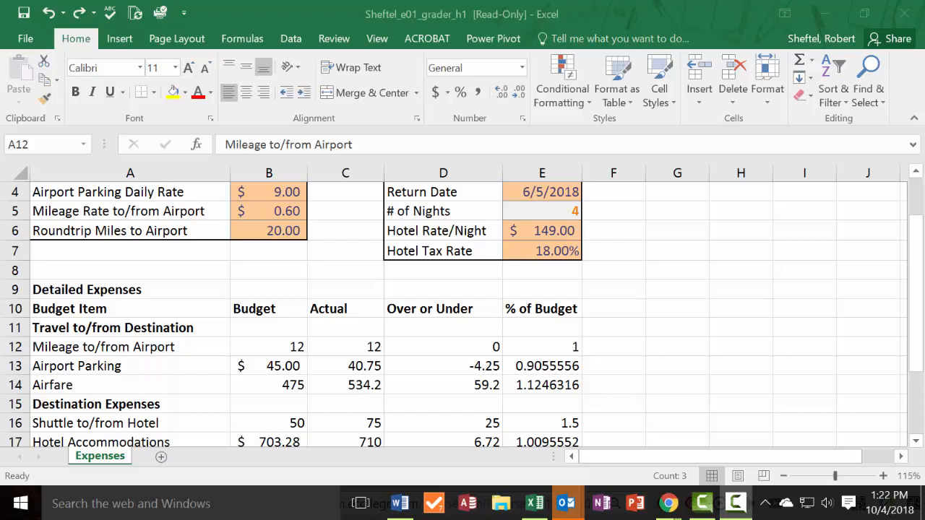
Indent the travel item labels in cells A12 through A14 twice
{"action": "left_click", "coordinate": [140, 351]}
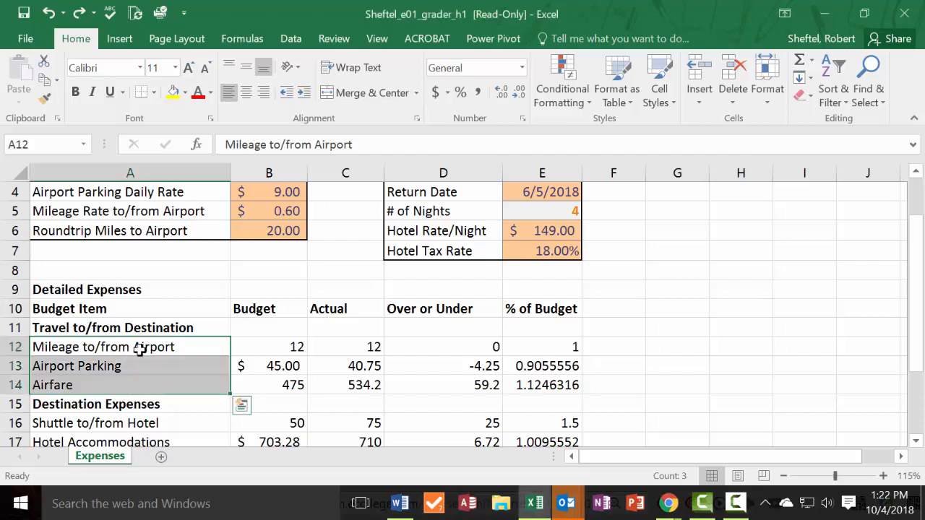
{"action": "right_click", "coordinate": [140, 338]}
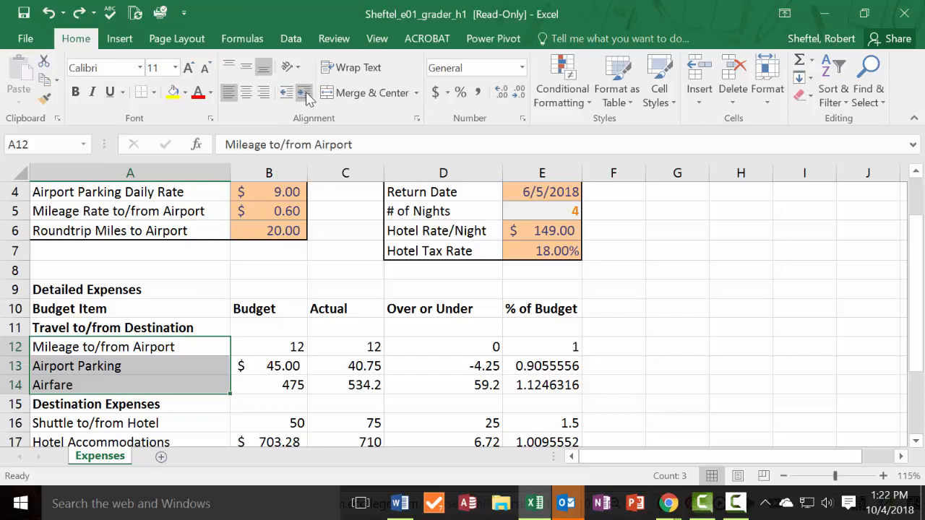
{"action": "left_click", "coordinate": [305, 94]}
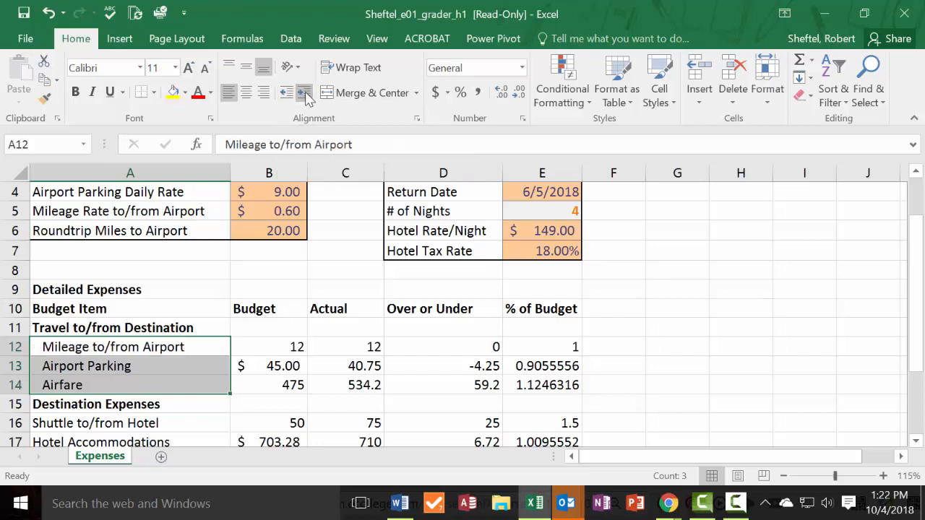
{"action": "left_click", "coordinate": [305, 94]}
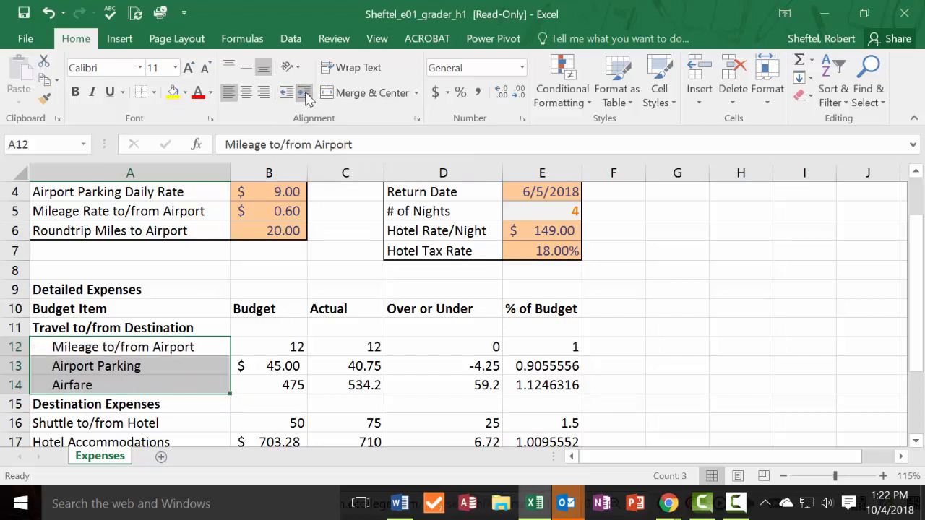
Indent the destination expense labels in cells A16 through A18 twice
{"action": "scroll", "coordinate": [166, 383], "scroll_direction": "down", "scroll_amount": 1}
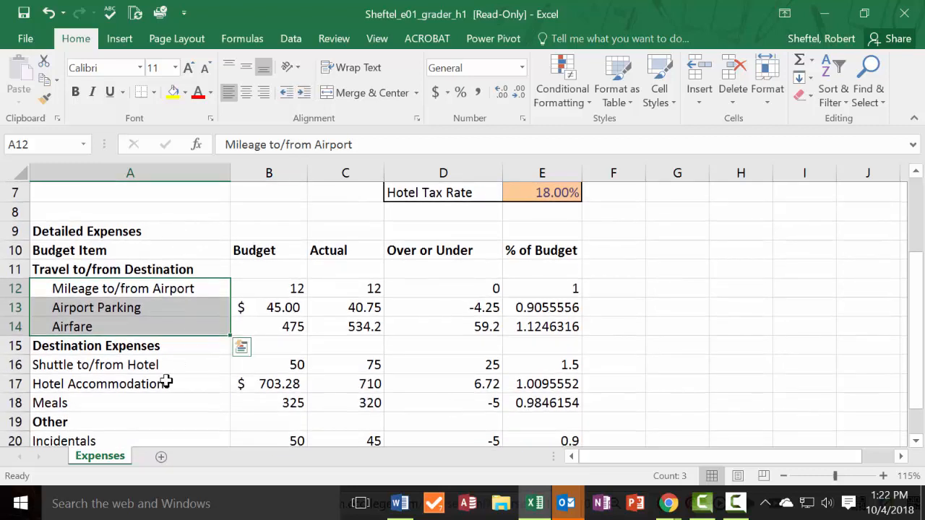
{"action": "left_click_drag", "start_coordinate": [139, 365], "coordinate": [134, 403]}
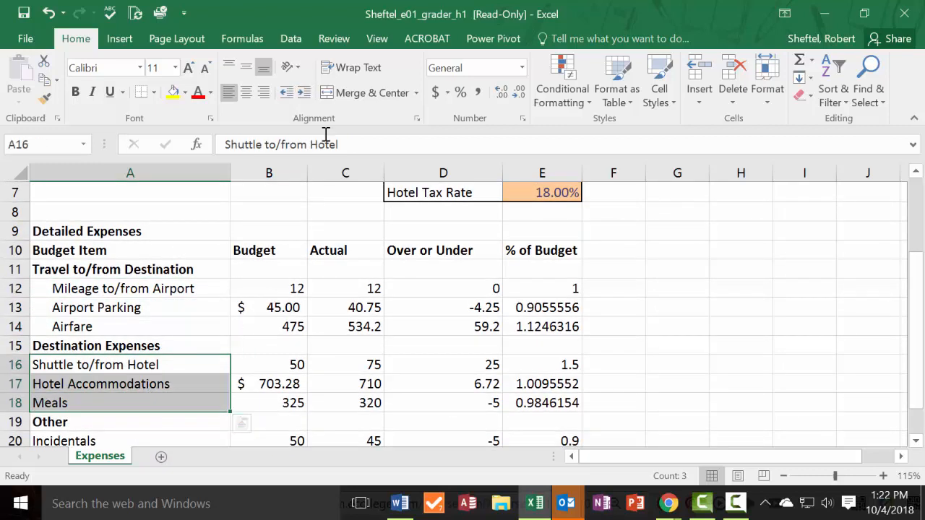
{"action": "left_click", "coordinate": [305, 93]}
{"action": "left_click", "coordinate": [305, 92]}
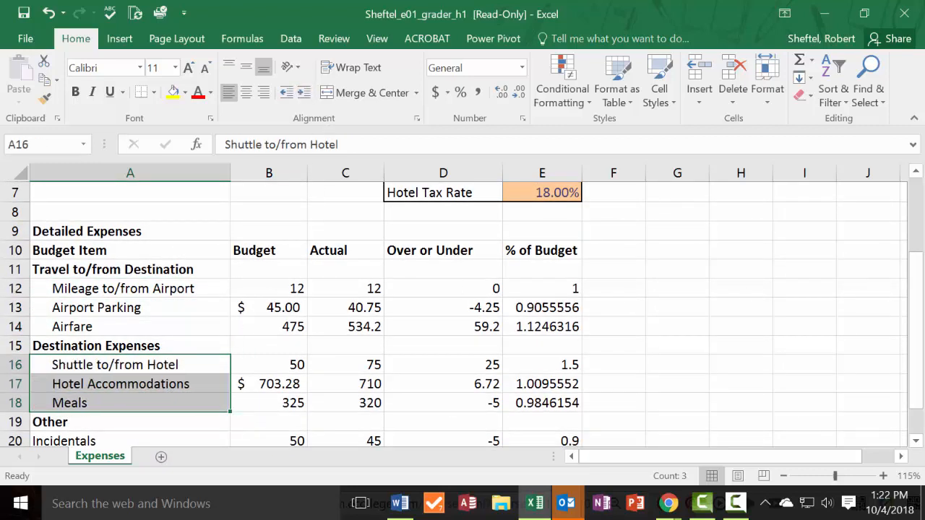
Indent the Incidentals label in cell A20 twice to match the other budget items
{"action": "scroll", "coordinate": [99, 383], "scroll_direction": "down", "scroll_amount": 1}
{"action": "left_click", "coordinate": [107, 385]}
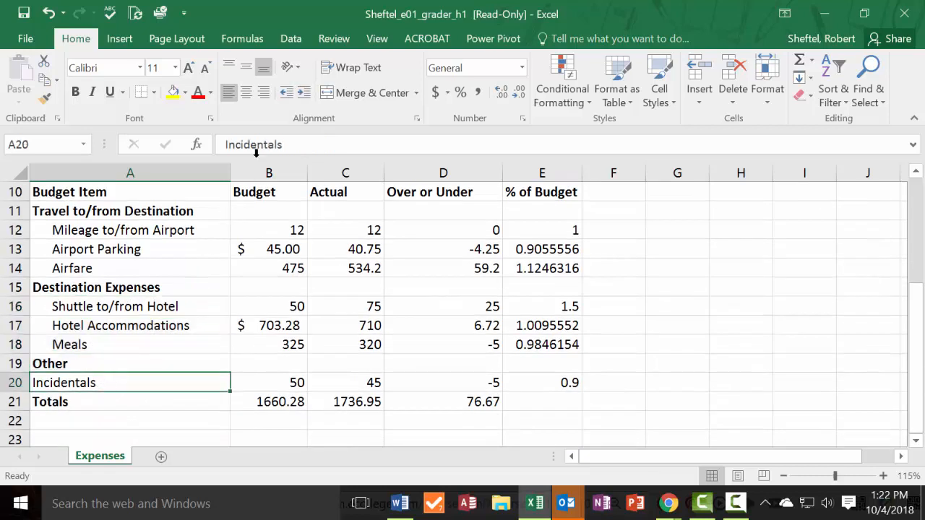
{"action": "left_click", "coordinate": [309, 94]}
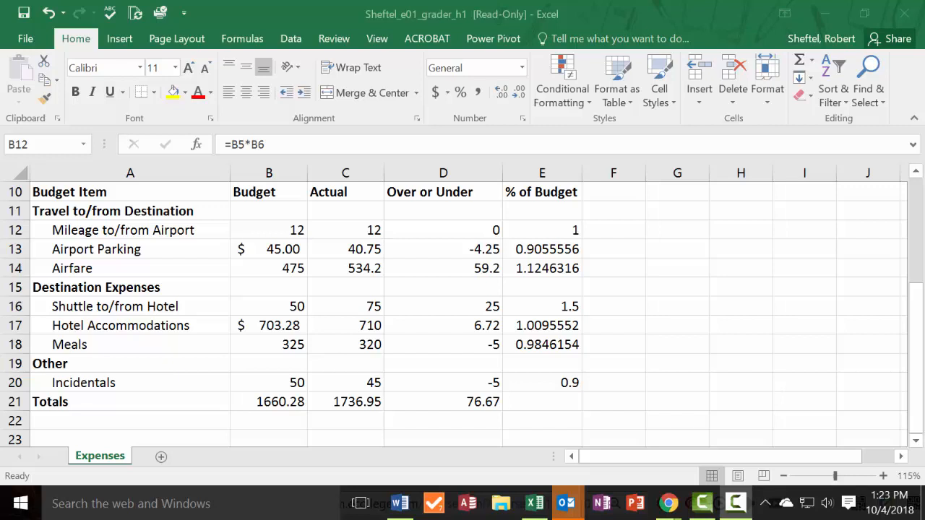
Apply the Accounting number format to the Budget, Actual and Over or Under amounts in the range B12:D21
{"action": "left_click", "coordinate": [269, 233]}
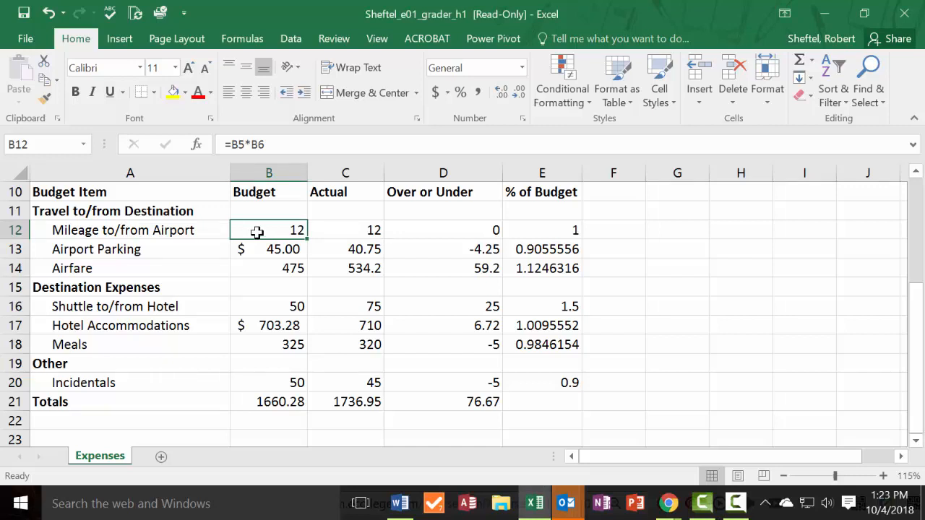
{"action": "left_click_drag", "start_coordinate": [256, 231], "coordinate": [466, 406]}
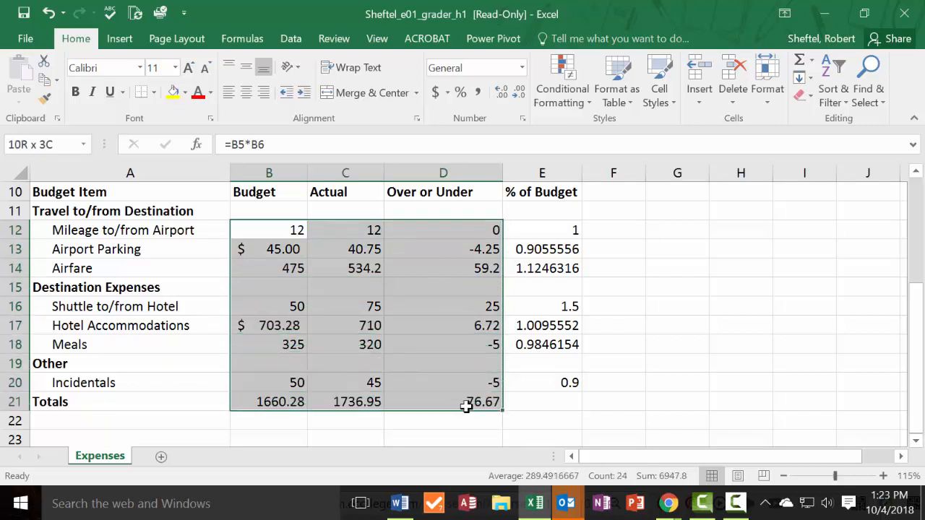
{"action": "left_click_drag", "start_coordinate": [466, 406], "coordinate": [466, 407]}
{"action": "left_click", "coordinate": [521, 68]}
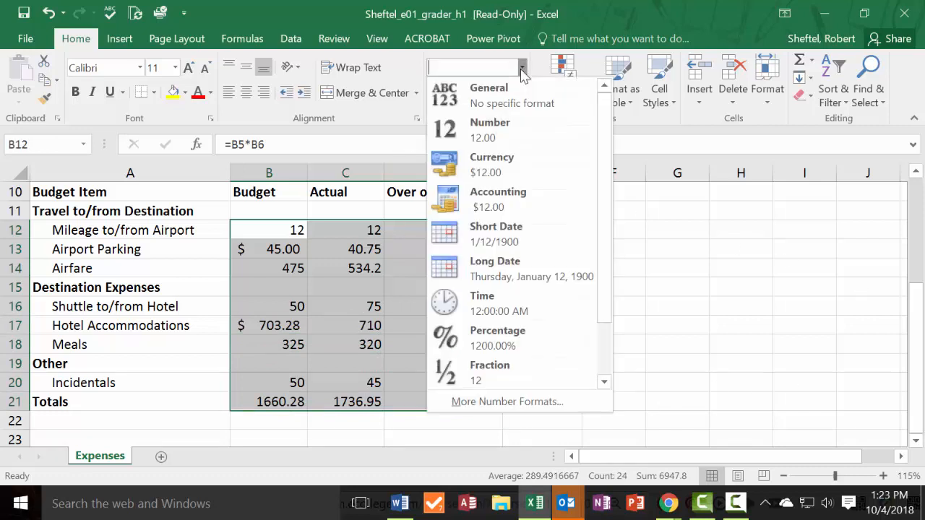
{"action": "left_click", "coordinate": [521, 69]}
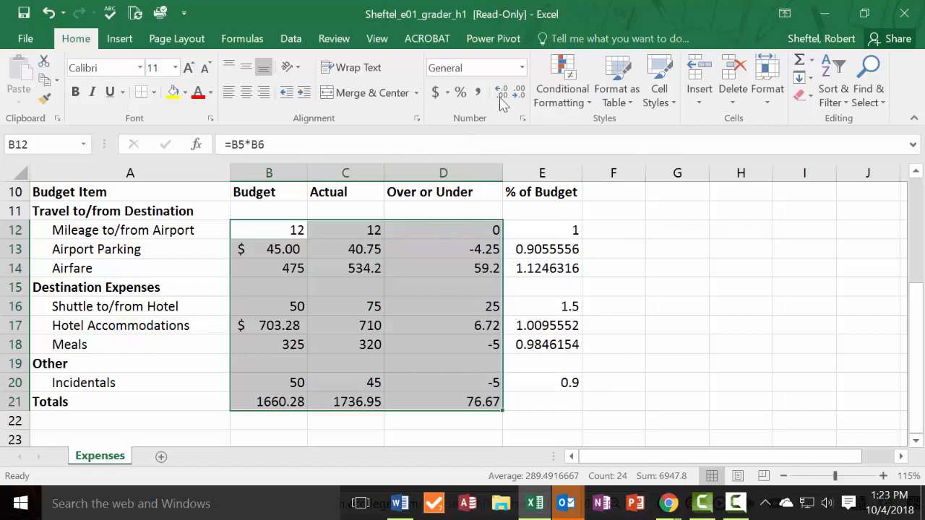
{"action": "left_click", "coordinate": [521, 68]}
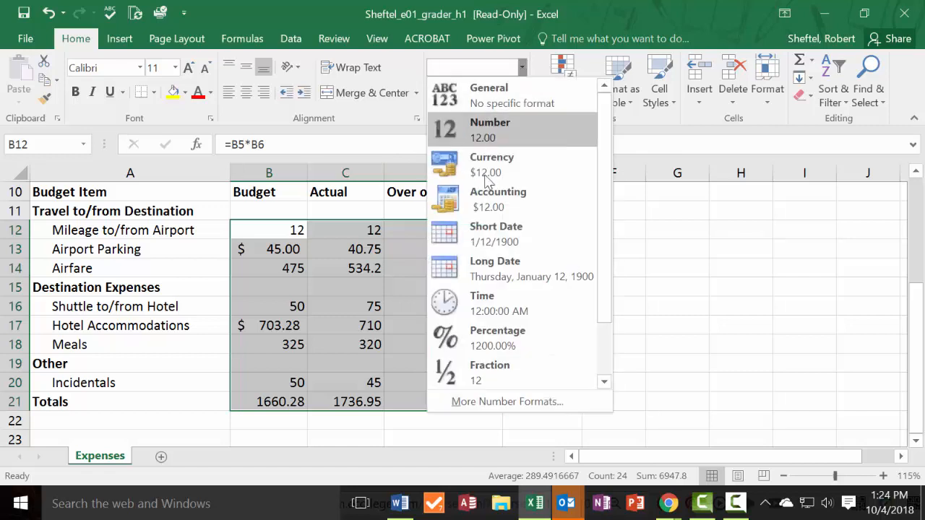
{"action": "left_click", "coordinate": [490, 206]}
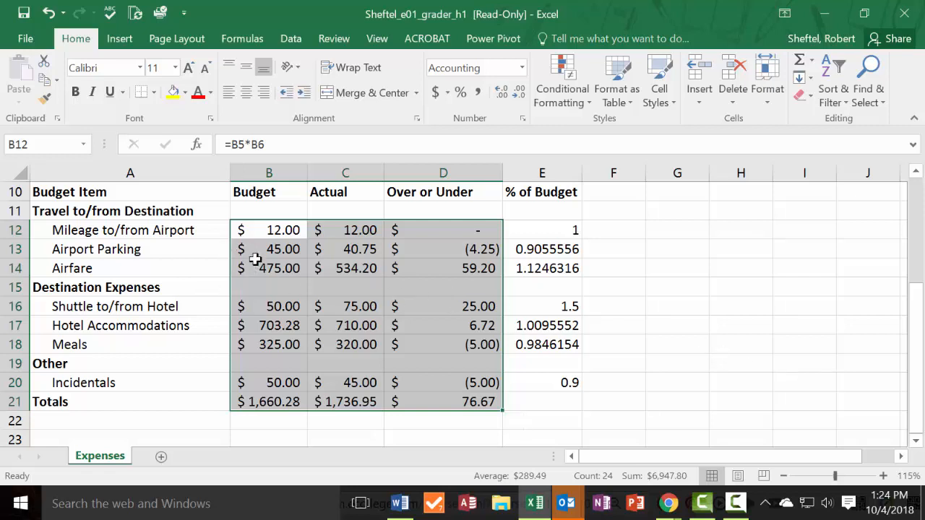
Apply the Comma style to the Budget, Actual and Over or Under amounts in the range B13:D20
{"action": "left_click", "coordinate": [287, 248]}
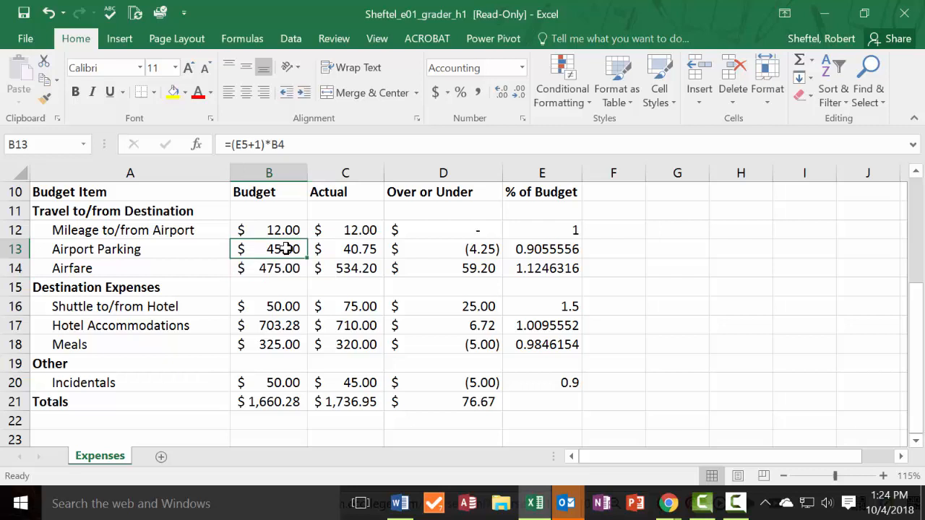
{"action": "left_click_drag", "start_coordinate": [286, 248], "coordinate": [457, 390]}
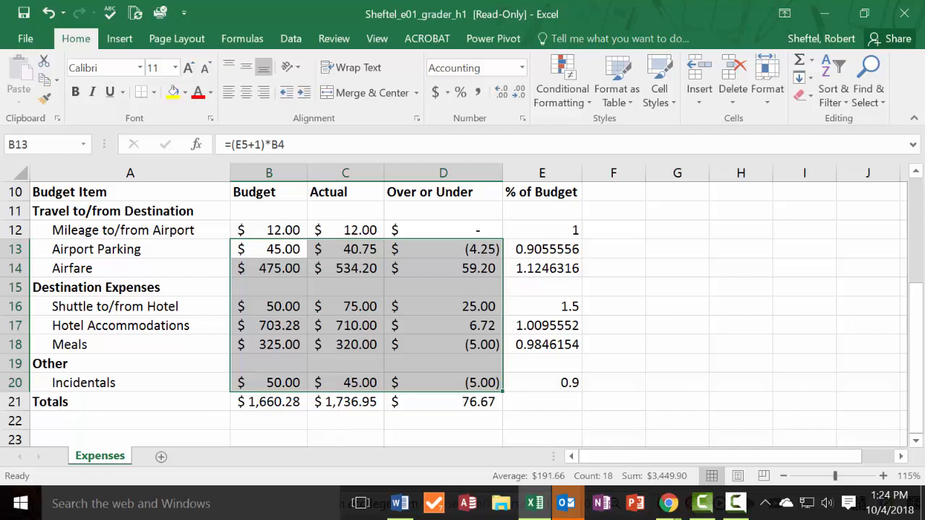
{"action": "left_click", "coordinate": [478, 92]}
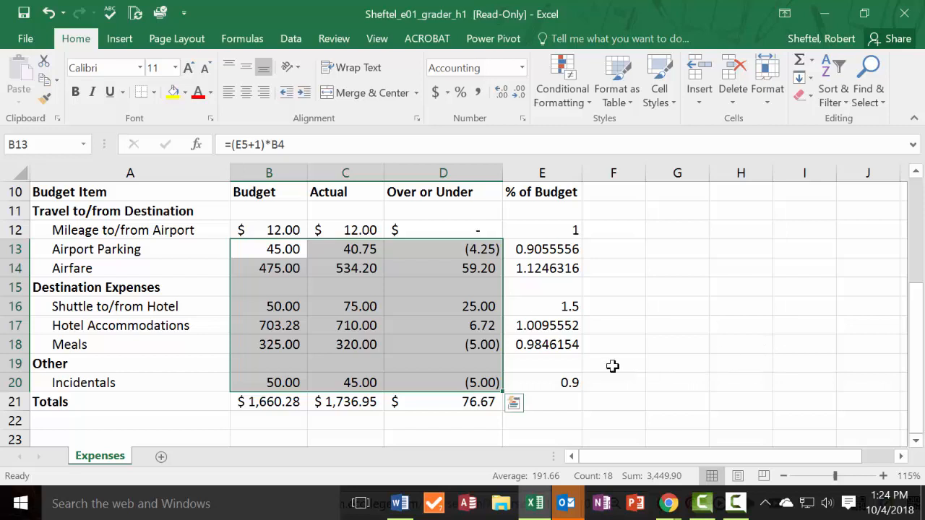
{"action": "left_click", "coordinate": [224, 330]}
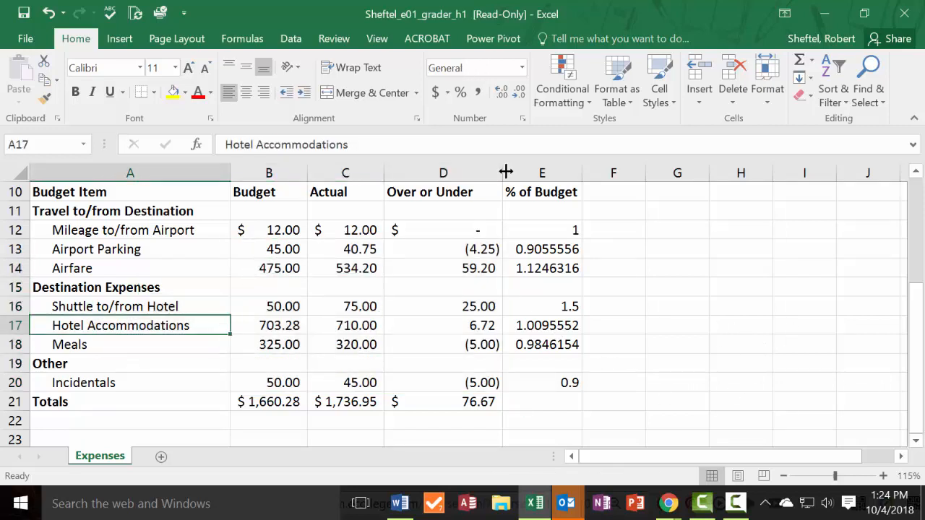
Format the % of Budget values in the range E12:E20 as percentages with one decimal place
{"action": "left_click", "coordinate": [542, 231]}
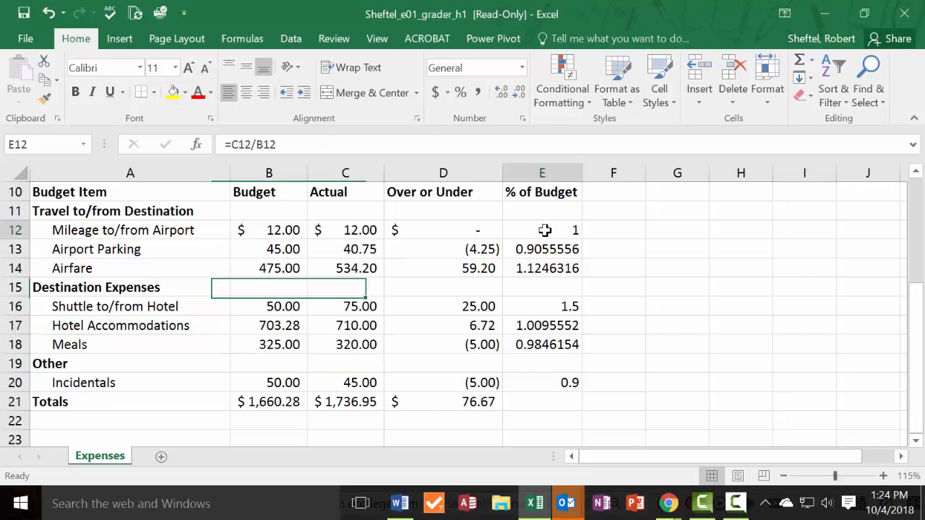
{"action": "left_click_drag", "start_coordinate": [544, 230], "coordinate": [564, 385]}
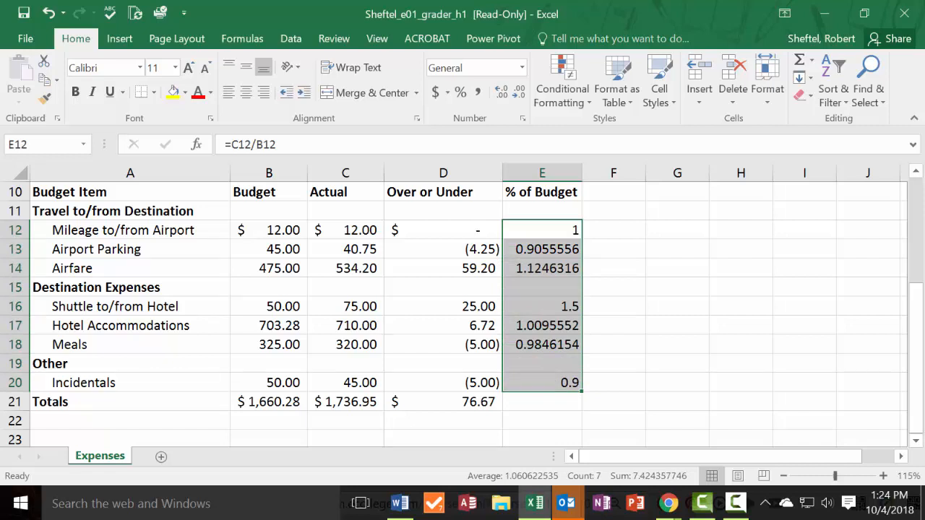
{"action": "left_click", "coordinate": [461, 93]}
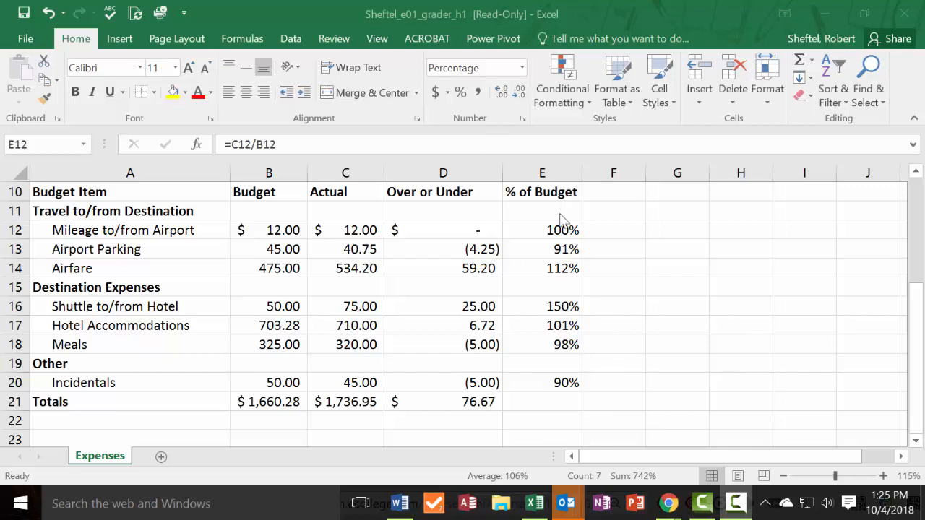
{"action": "left_click_drag", "start_coordinate": [568, 239], "coordinate": [560, 384]}
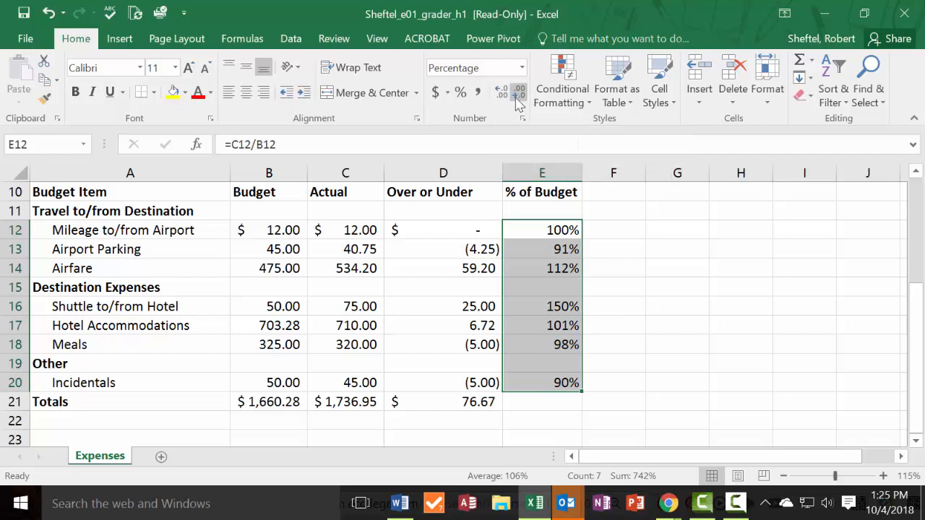
{"action": "left_click", "coordinate": [505, 99]}
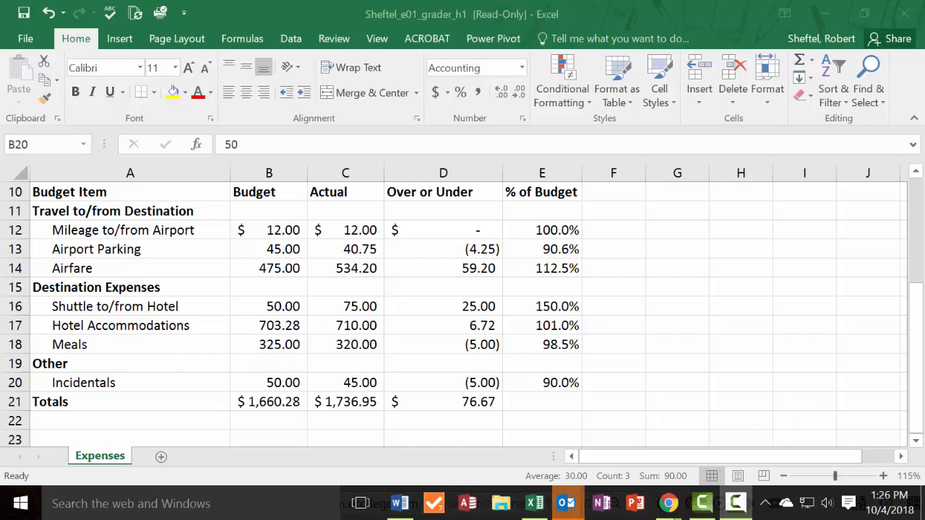
Apply a single accounting underline to the Incidentals amounts in the range B20:D20
{"action": "left_click", "coordinate": [268, 382]}
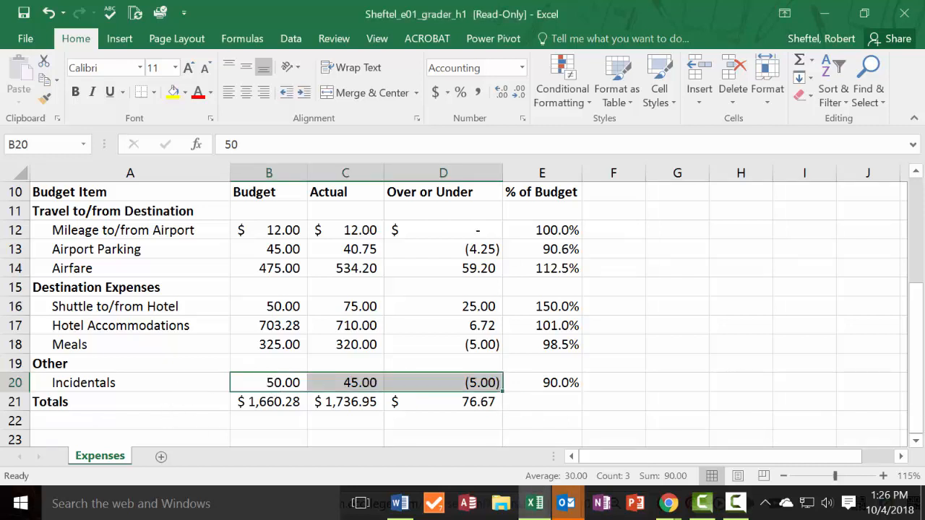
{"action": "left_click", "coordinate": [477, 94]}
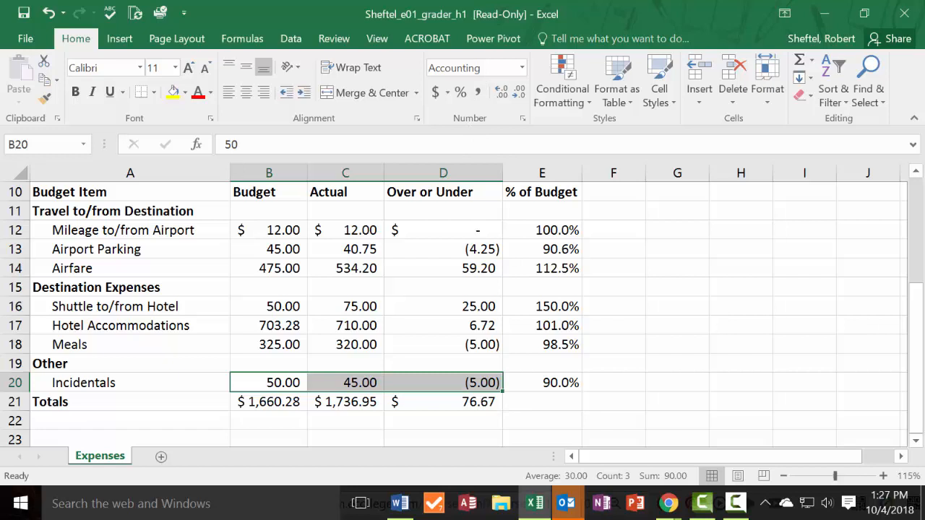
{"action": "left_click", "coordinate": [111, 92]}
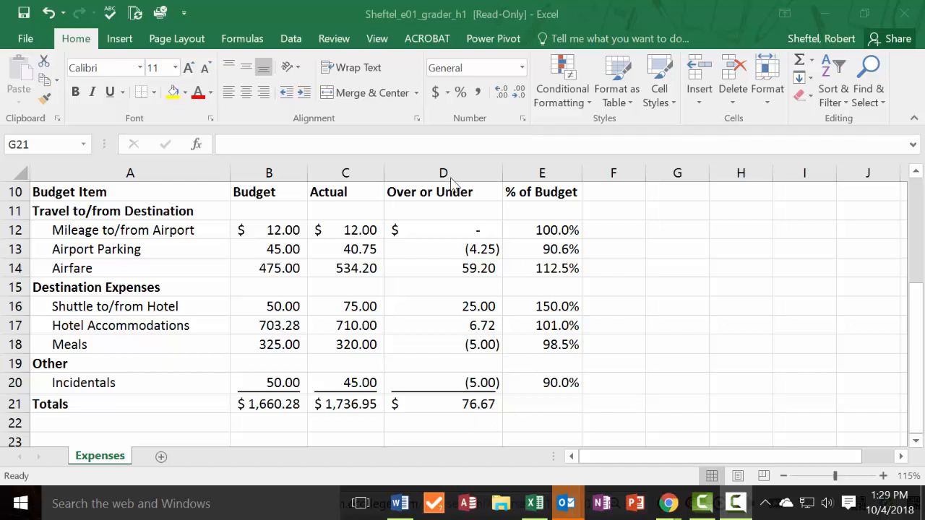
Apply the Bad cell style to the Over or Under total in cell D21
{"action": "left_click", "coordinate": [453, 404]}
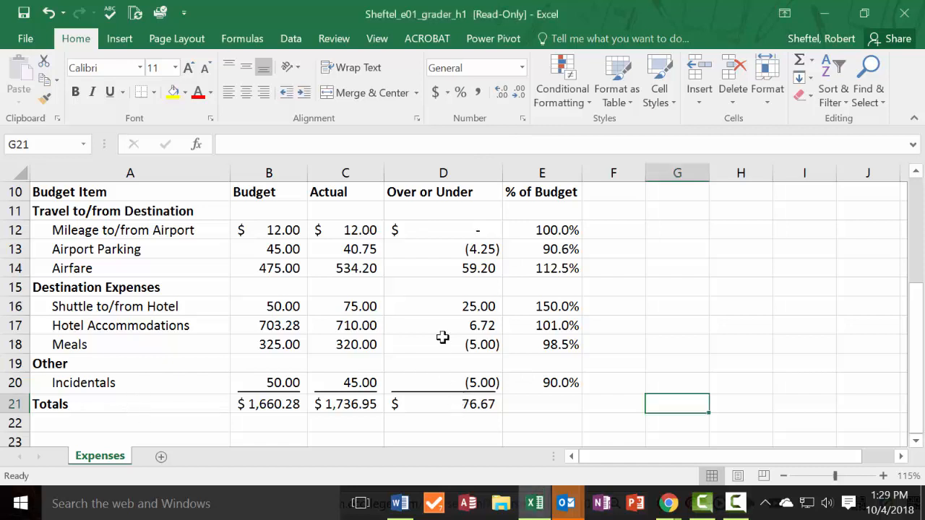
{"action": "left_click", "coordinate": [489, 404]}
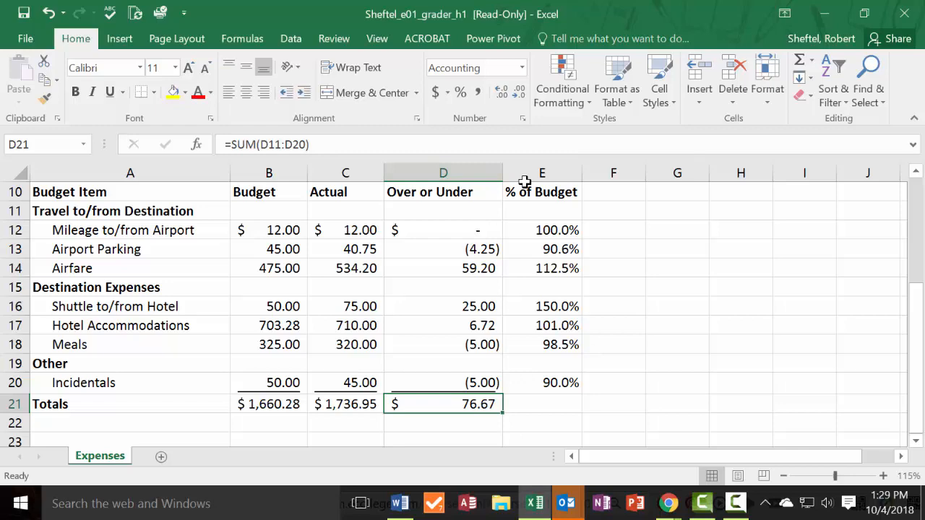
{"action": "left_click", "coordinate": [659, 94]}
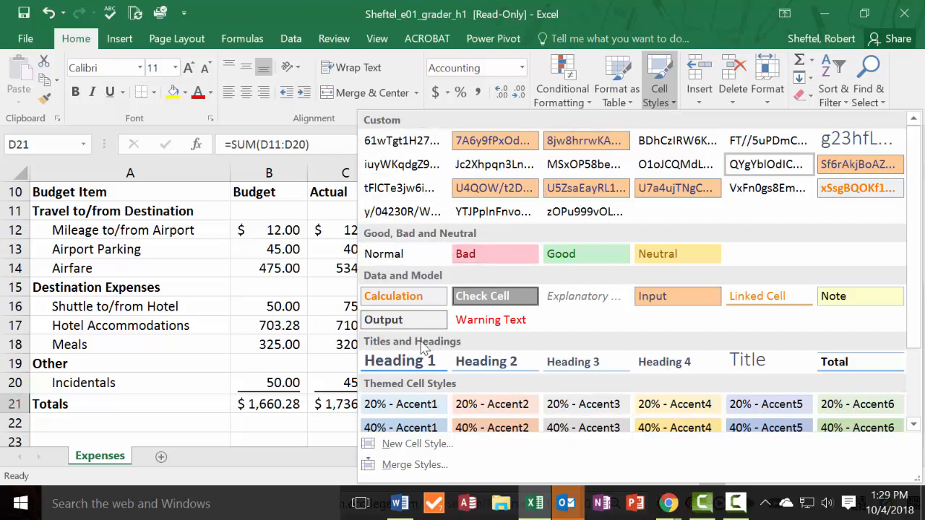
{"action": "left_click", "coordinate": [502, 260]}
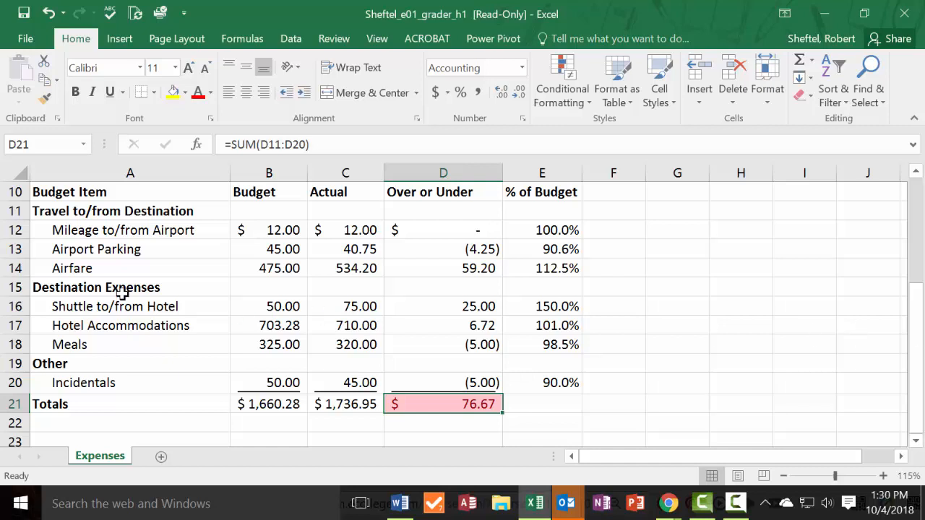
Add Thick Outside Borders around the detailed expenses table in the range A10:E21
{"action": "scroll", "coordinate": [169, 227], "scroll_direction": "up", "scroll_amount": 1}
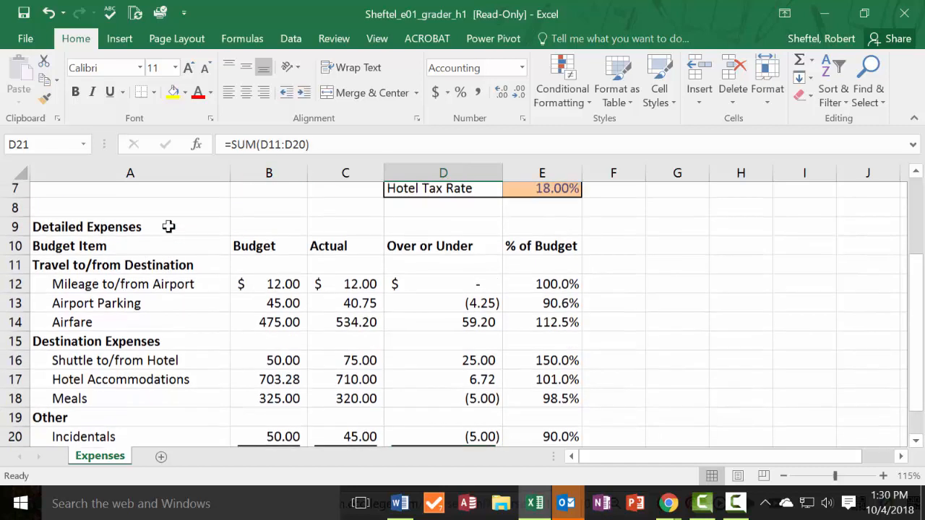
{"action": "left_click", "coordinate": [146, 271]}
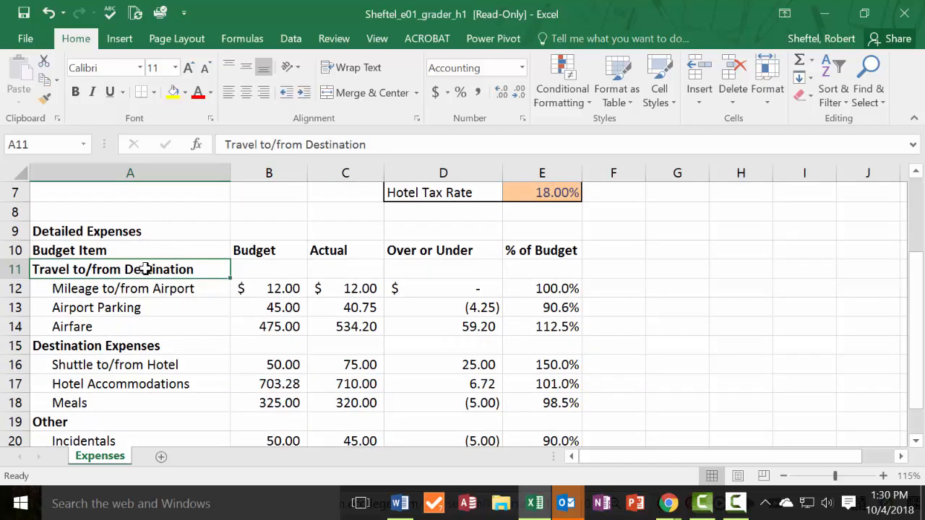
{"action": "left_click", "coordinate": [163, 246]}
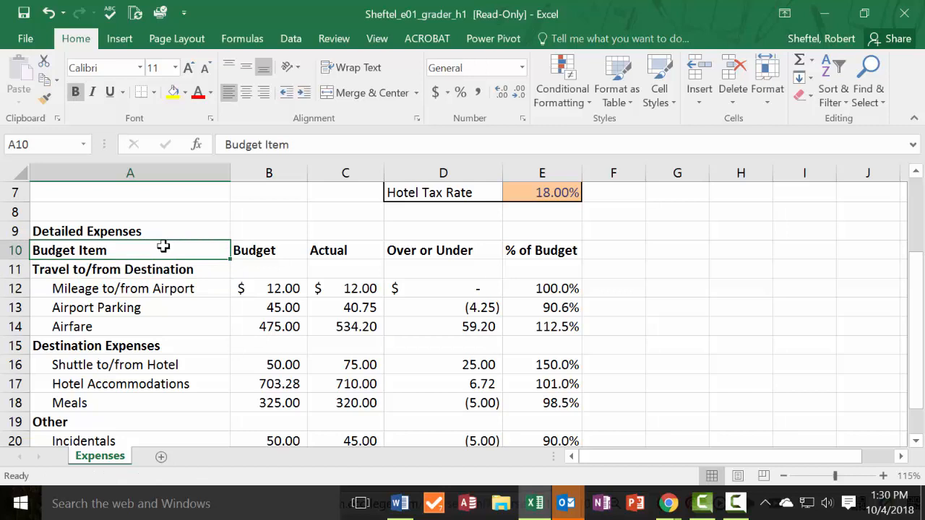
{"action": "left_click_drag", "start_coordinate": [163, 247], "coordinate": [561, 427]}
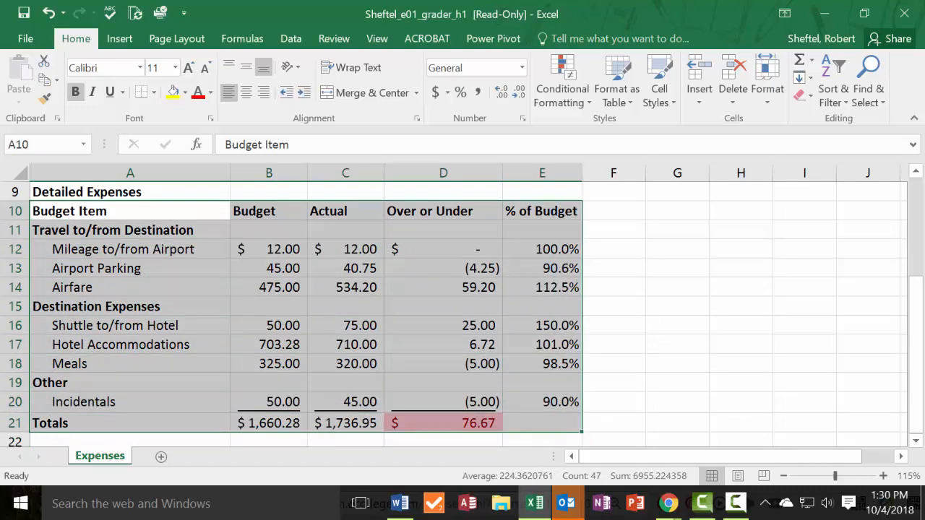
{"action": "left_click", "coordinate": [153, 92]}
{"action": "left_click", "coordinate": [154, 94]}
{"action": "left_click", "coordinate": [154, 93]}
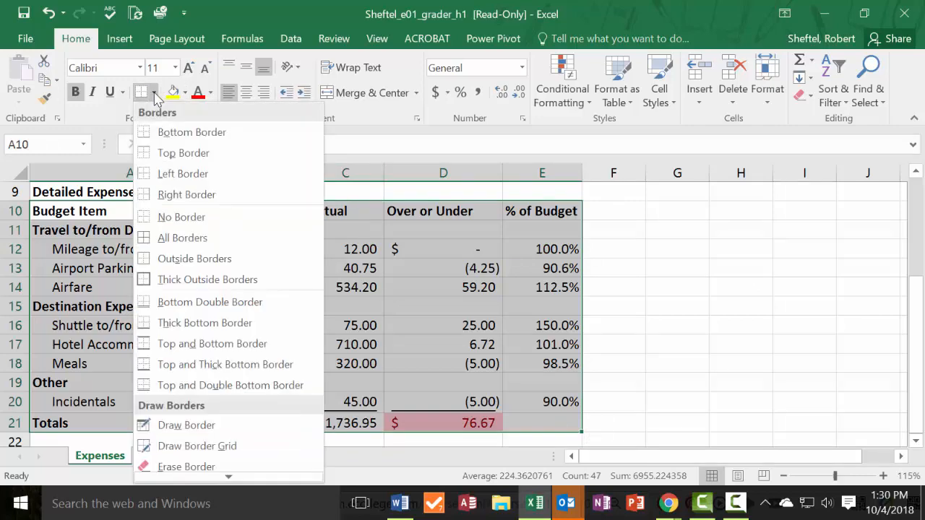
{"action": "left_click", "coordinate": [230, 281]}
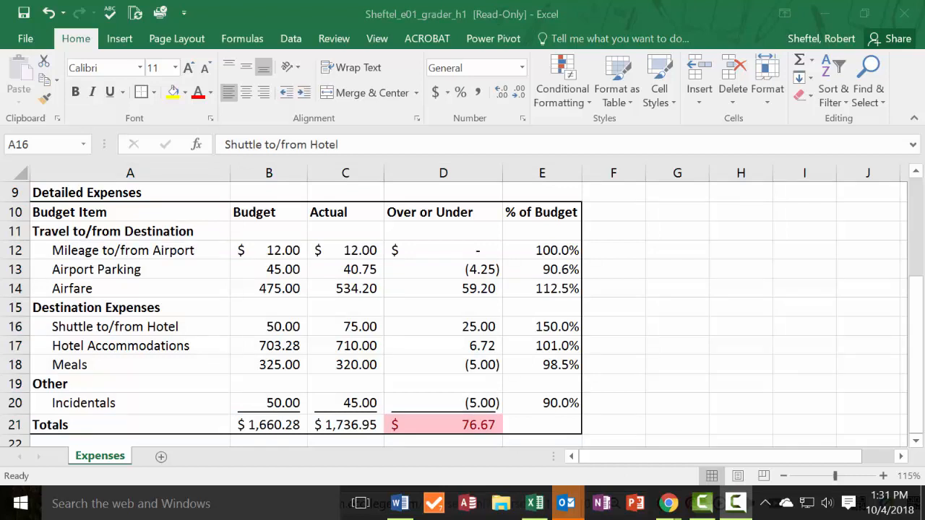
Fill the column headings in the range A10:E10 with Blue-Gray, Text 2, Lighter 80%
{"action": "left_click", "coordinate": [63, 217]}
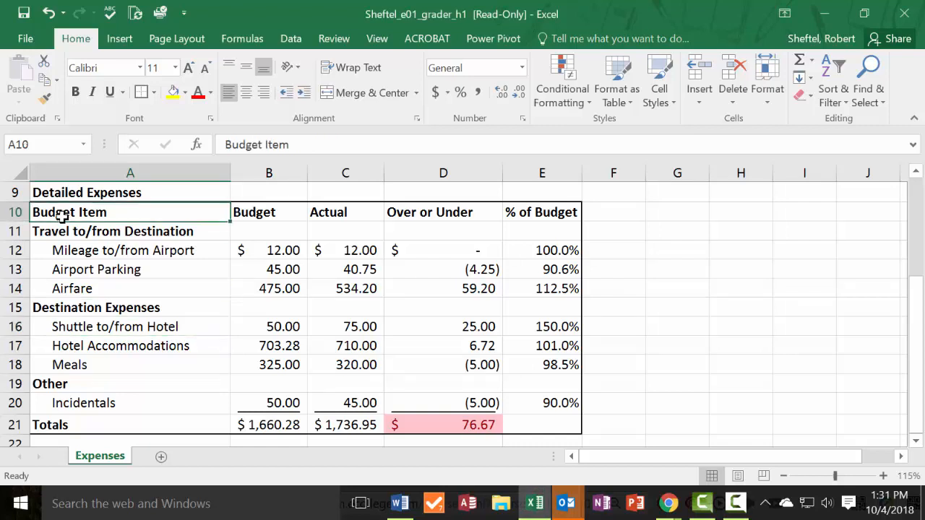
{"action": "left_click_drag", "start_coordinate": [63, 217], "coordinate": [529, 214]}
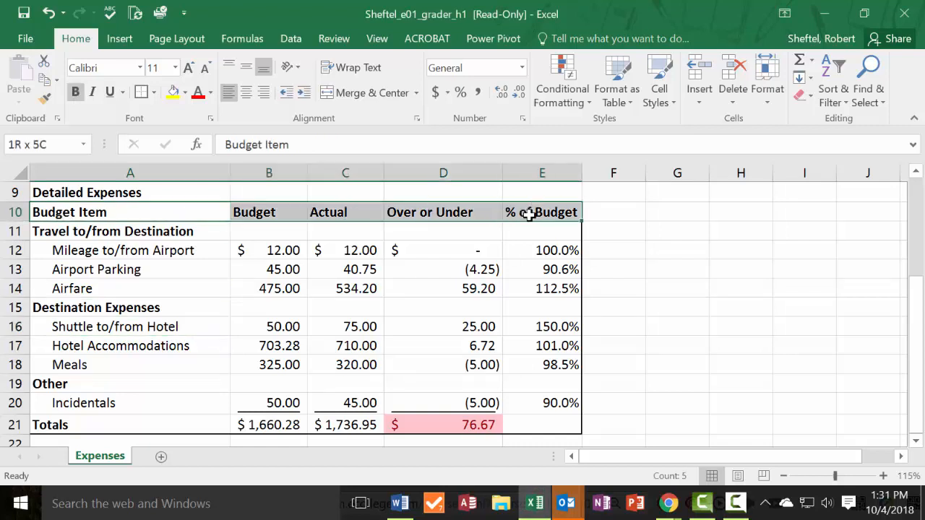
{"action": "left_click_drag", "start_coordinate": [530, 214], "coordinate": [530, 214]}
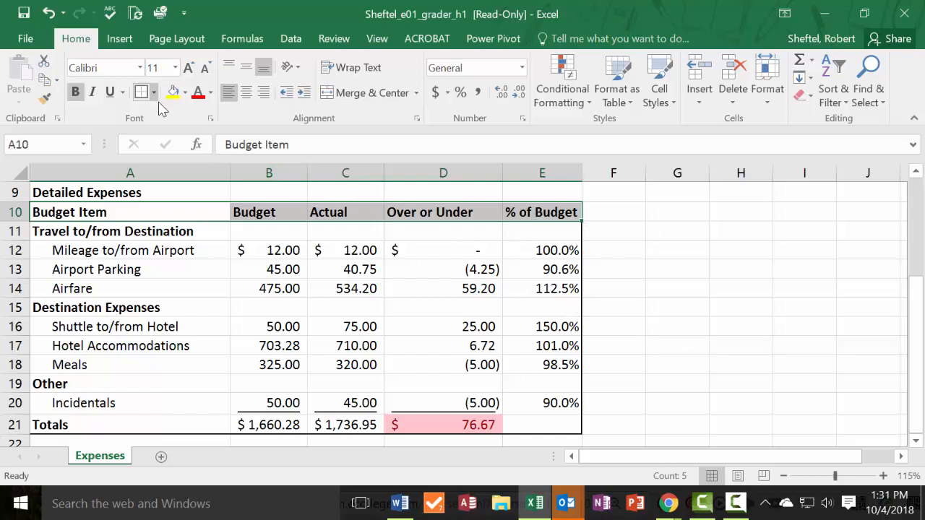
{"action": "left_click", "coordinate": [210, 92]}
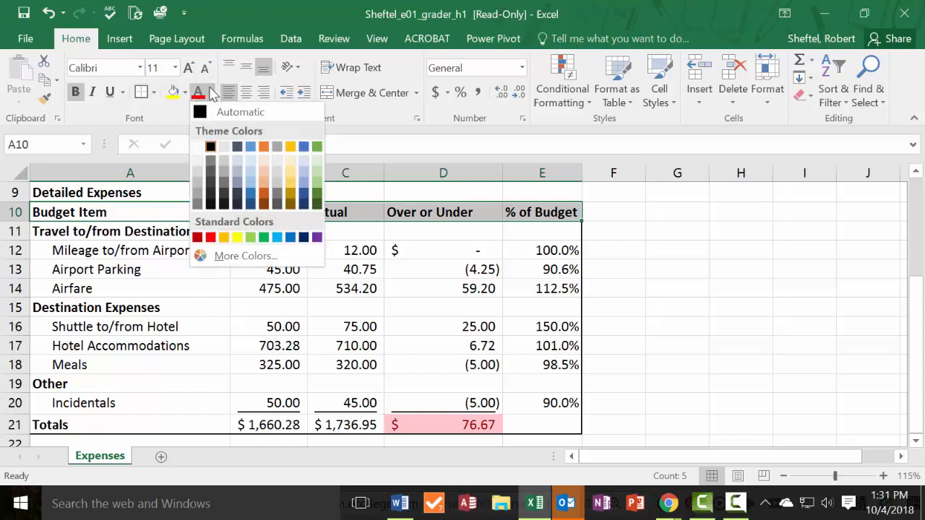
{"action": "left_click", "coordinate": [210, 93]}
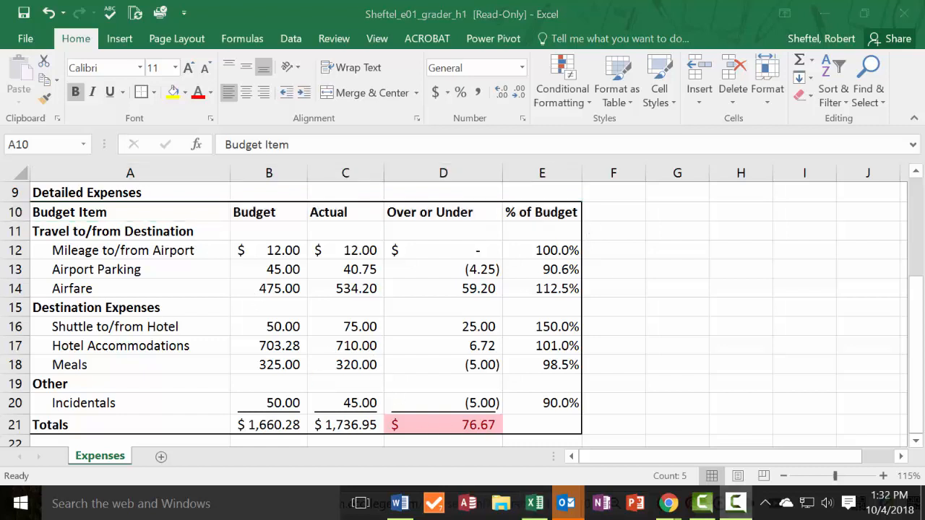
{"action": "left_click", "coordinate": [97, 213]}
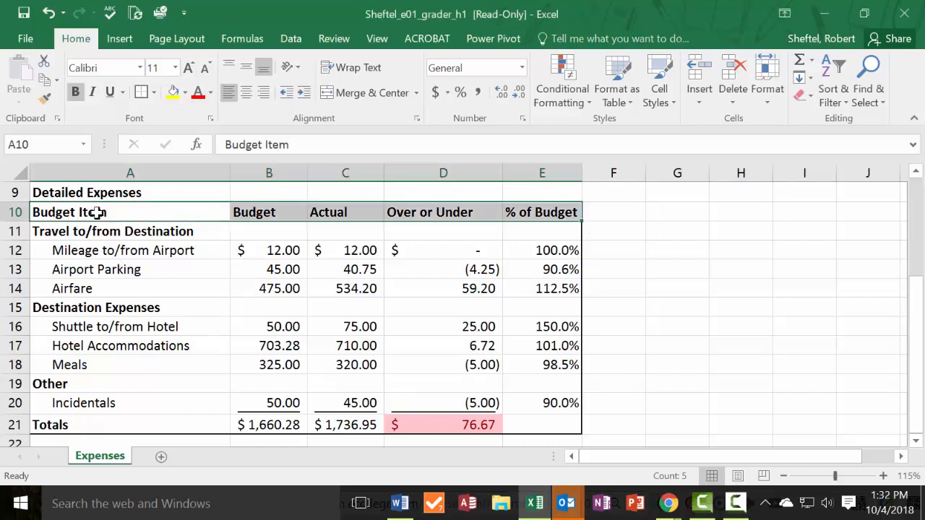
{"action": "left_click", "coordinate": [185, 94]}
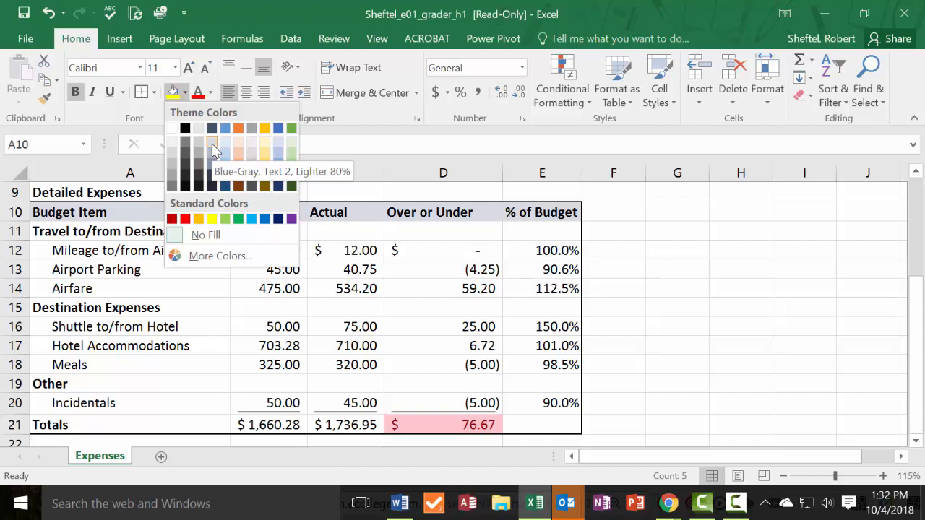
{"action": "left_click", "coordinate": [212, 145]}
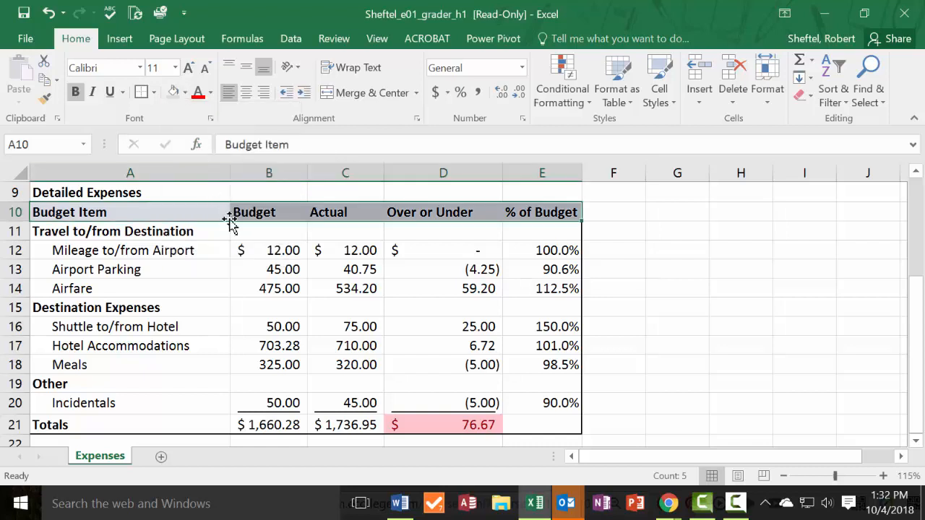
Center the column headings in the range A10:E10 horizontally and apply Wrap Text to them
{"action": "left_click", "coordinate": [245, 93]}
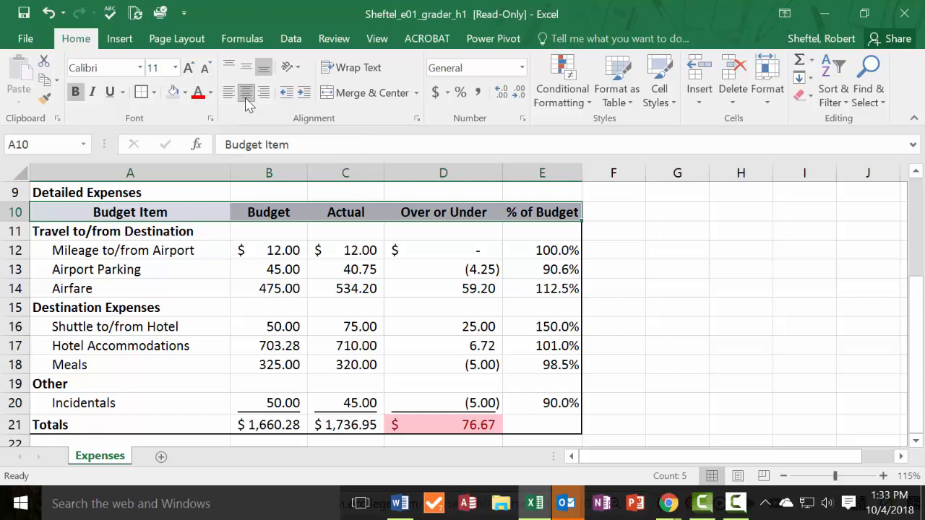
{"action": "left_click", "coordinate": [359, 72]}
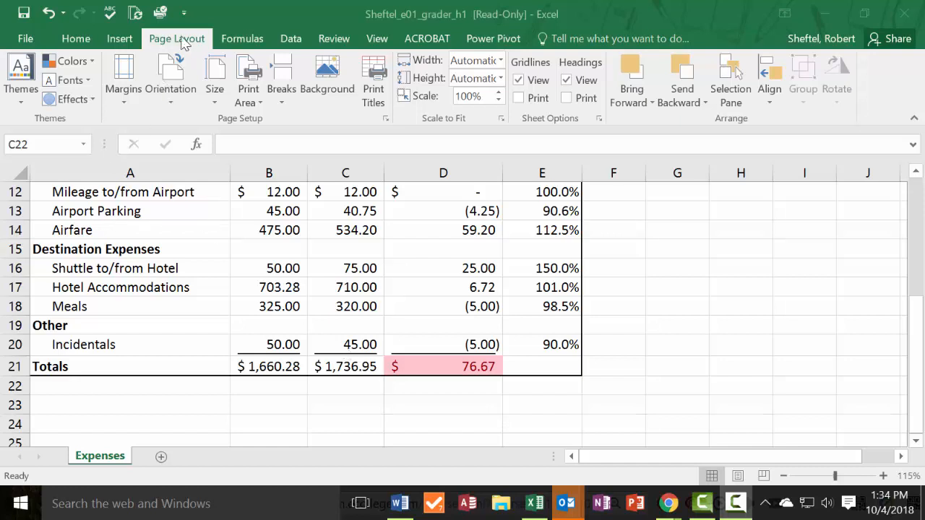
Set the worksheet's top page margin to 1.5 and center the contents horizontally on the page
{"action": "key", "text": "shift+Down"}
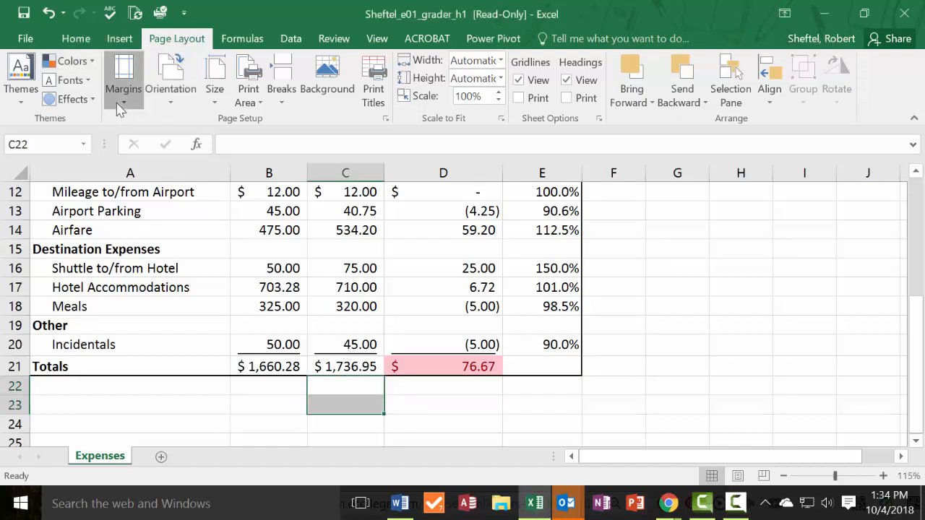
{"action": "left_click", "coordinate": [123, 85]}
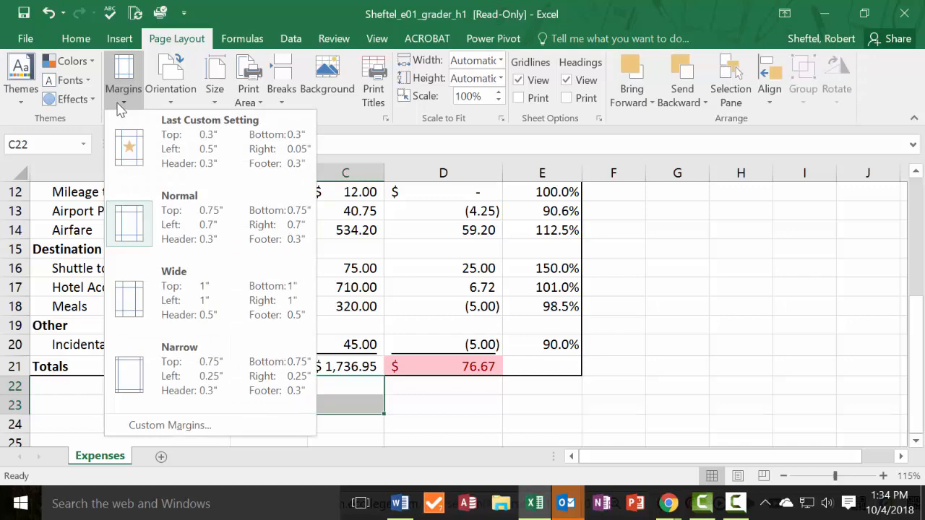
{"action": "left_click", "coordinate": [196, 427]}
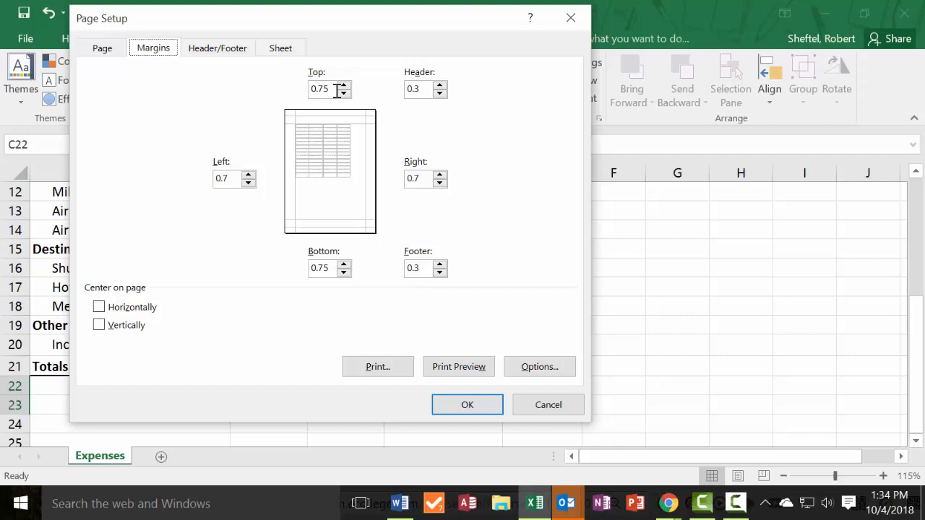
{"action": "left_click_drag", "start_coordinate": [336, 90], "coordinate": [302, 90]}
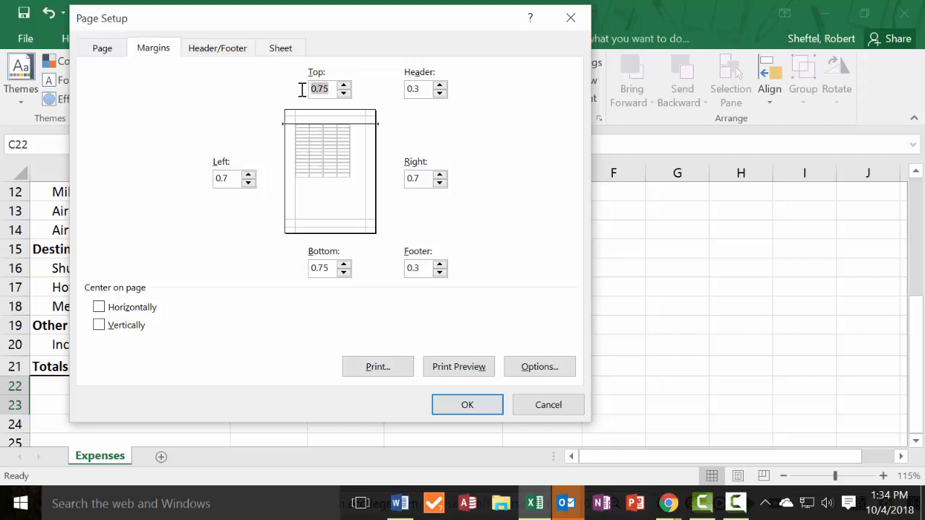
{"action": "type", "text": "1.5"}
{"action": "left_click", "coordinate": [99, 307]}
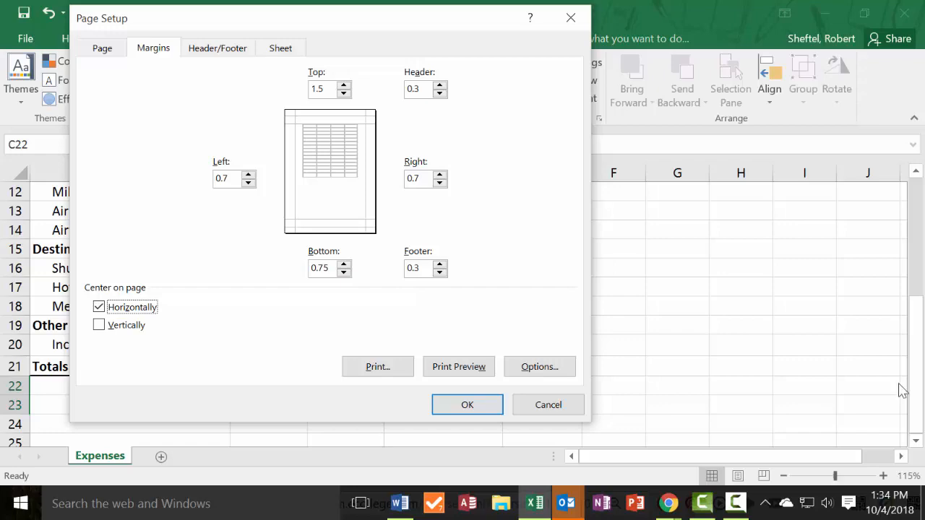
{"action": "left_click", "coordinate": [495, 410]}
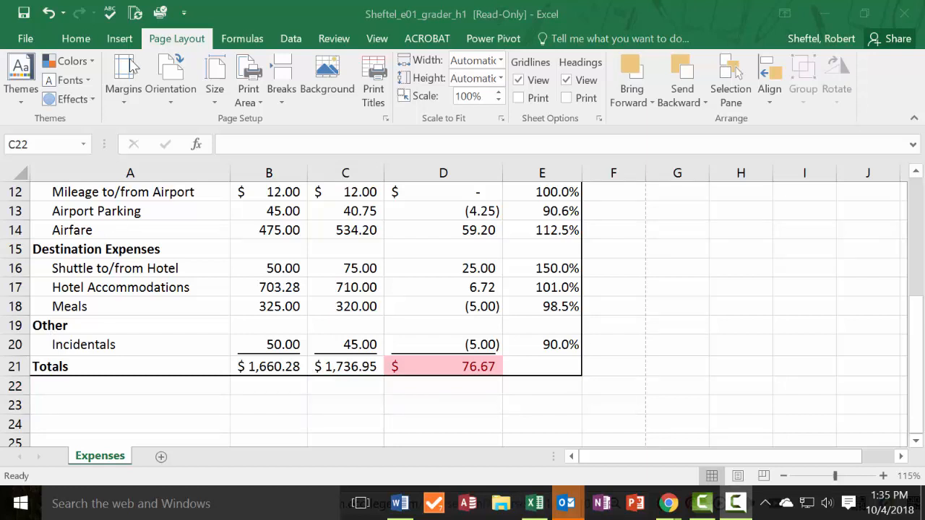
Add a page footer to the Expenses sheet with the text Exploring Series in its left section
{"action": "left_click", "coordinate": [123, 37]}
{"action": "left_click", "coordinate": [123, 39]}
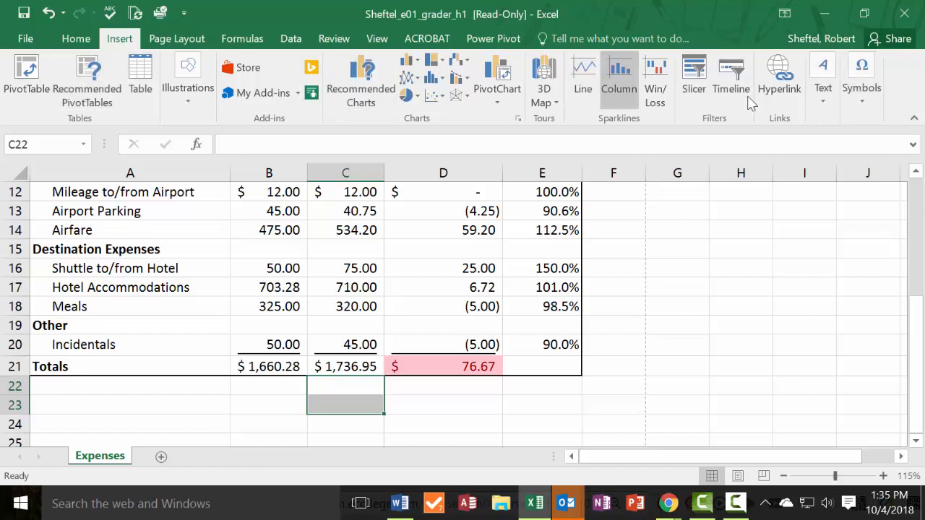
{"action": "left_click", "coordinate": [826, 95]}
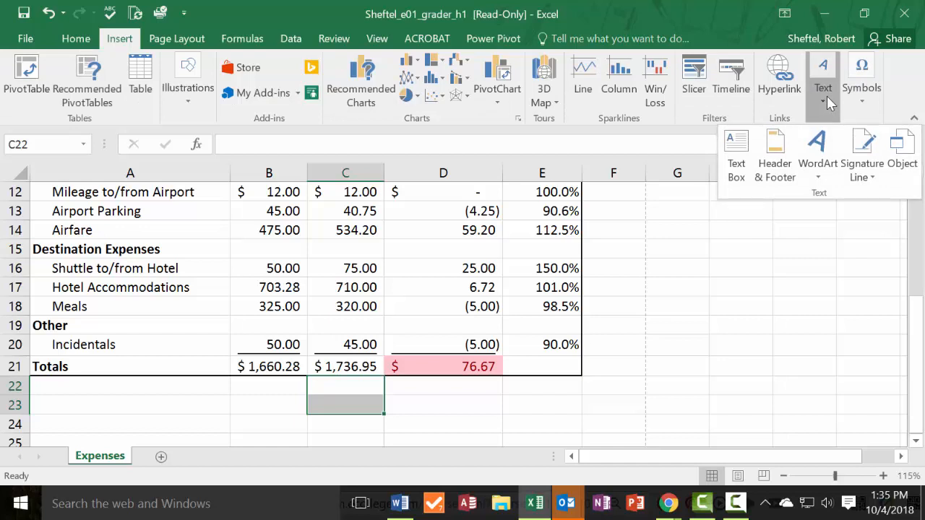
{"action": "left_click", "coordinate": [770, 151]}
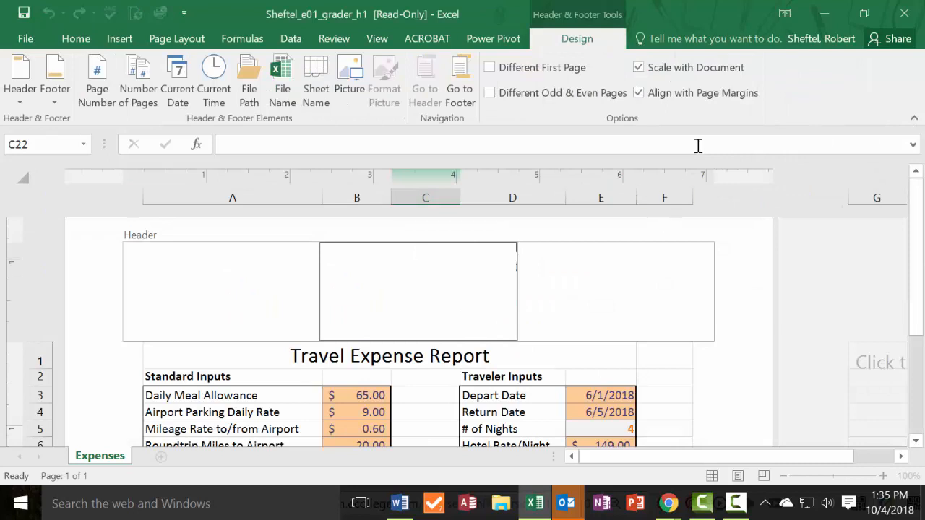
{"action": "left_click", "coordinate": [817, 280]}
{"action": "scroll", "coordinate": [576, 376], "scroll_direction": "down", "scroll_amount": 15}
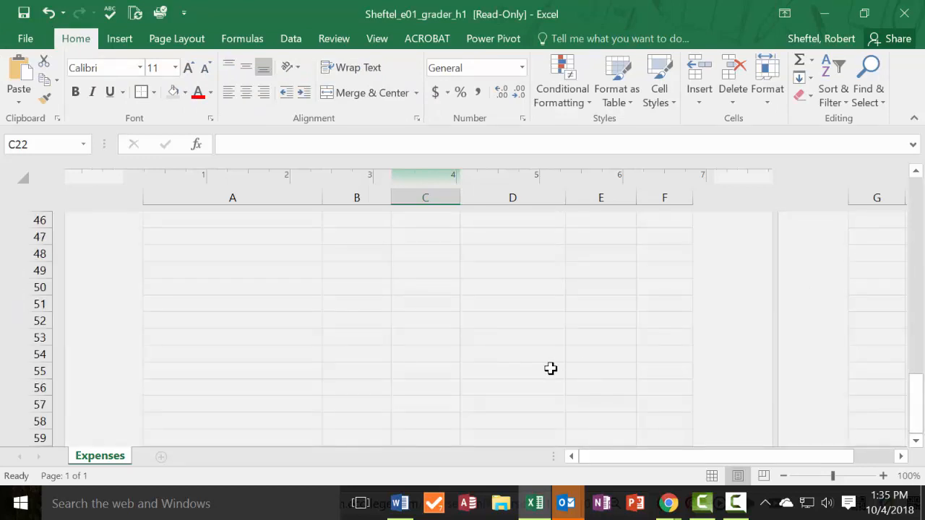
{"action": "scroll", "coordinate": [551, 369], "scroll_direction": "up", "scroll_amount": 2}
{"action": "left_click", "coordinate": [456, 307]}
{"action": "left_click", "coordinate": [206, 323]}
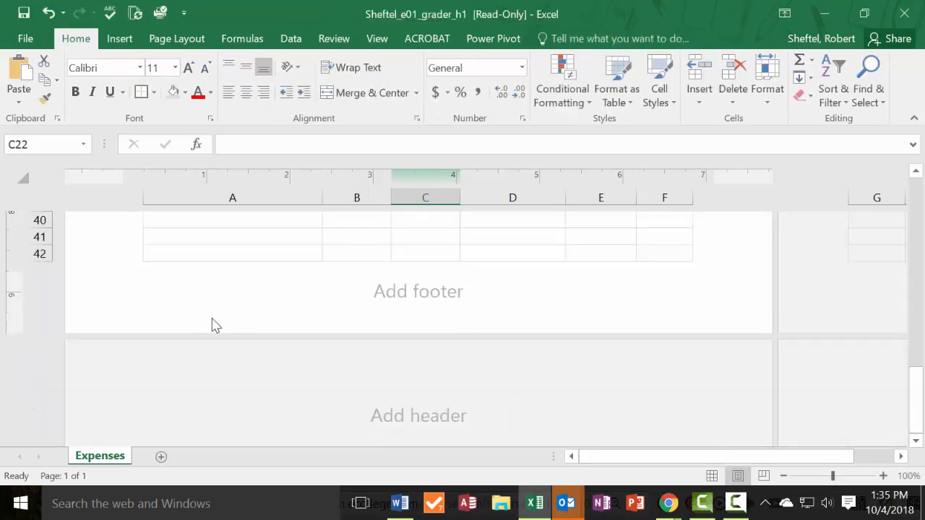
{"action": "left_click", "coordinate": [214, 303]}
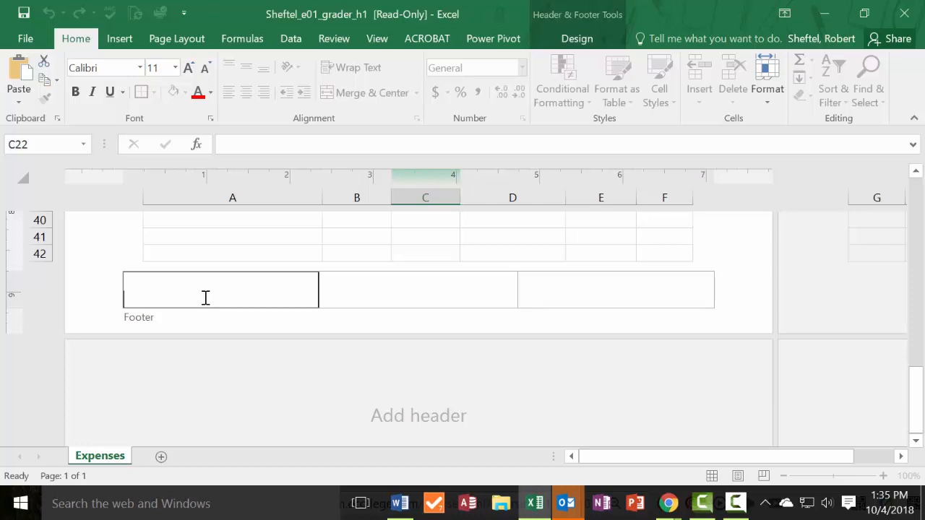
{"action": "type", "text": "Exploring Series"}
Insert the sheet name code in the footer's center section and the file name code in its right section
{"action": "left_click", "coordinate": [424, 296]}
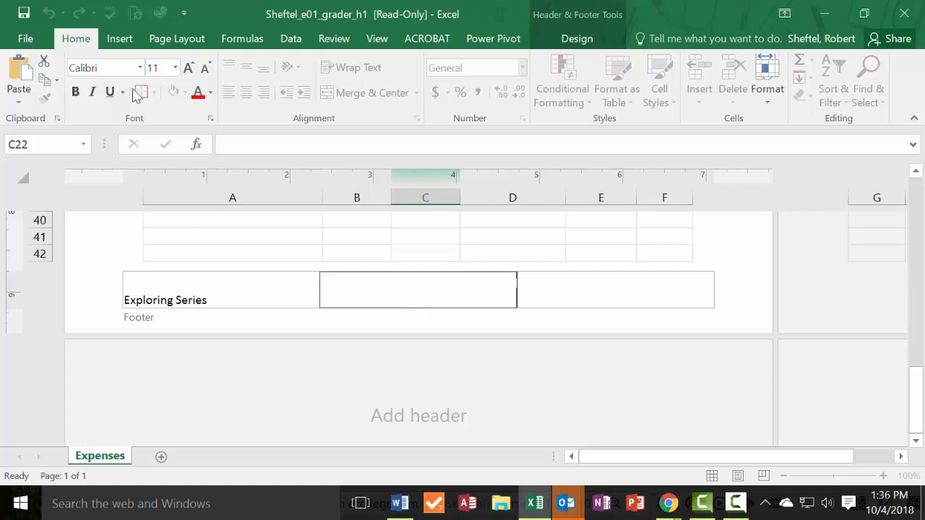
{"action": "left_click", "coordinate": [120, 39]}
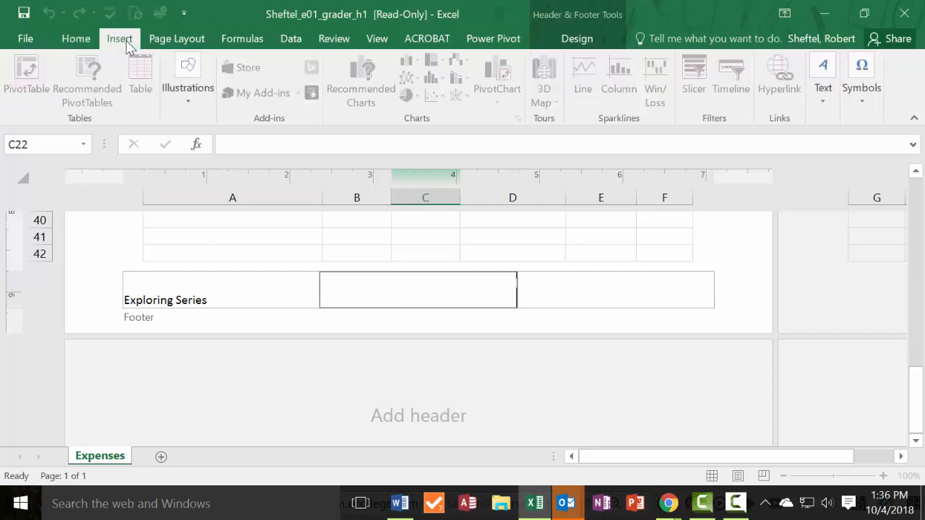
{"action": "left_click", "coordinate": [584, 44]}
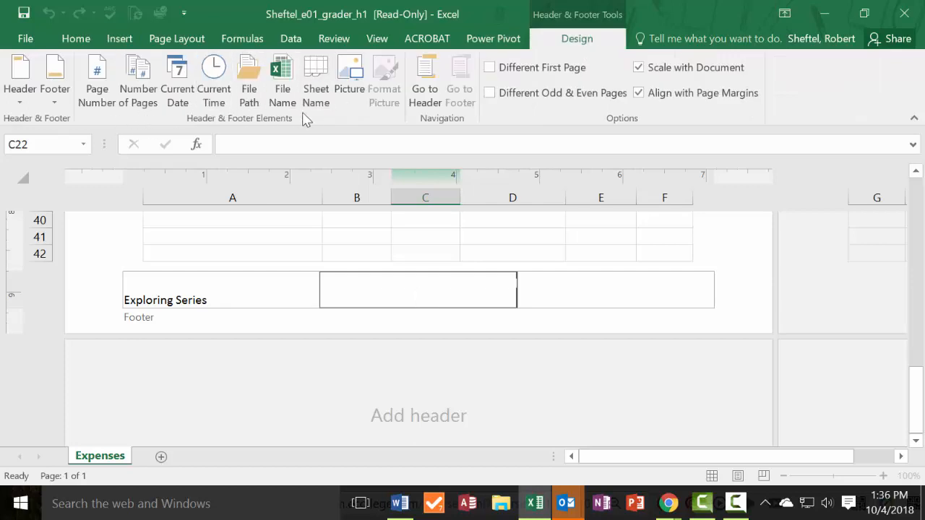
{"action": "left_click", "coordinate": [315, 90]}
{"action": "left_click", "coordinate": [578, 293]}
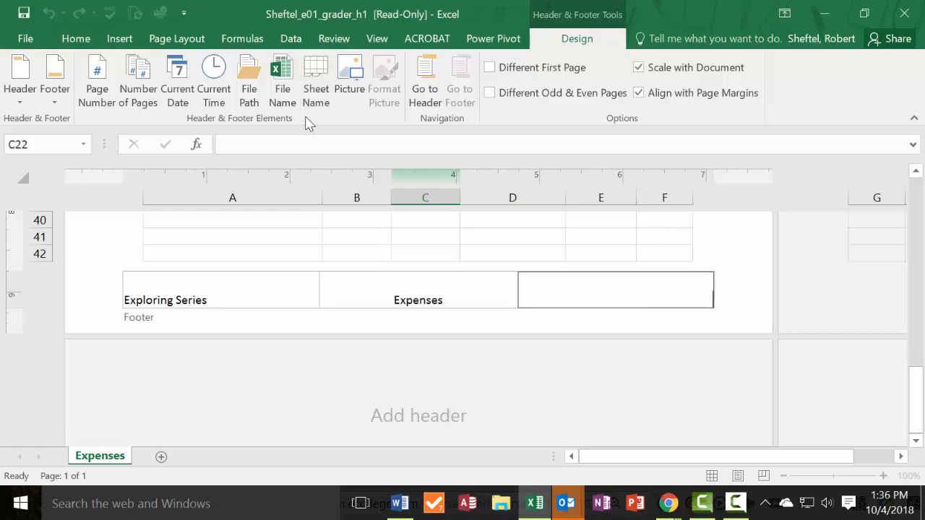
{"action": "left_click", "coordinate": [282, 79]}
{"action": "left_click", "coordinate": [729, 255]}
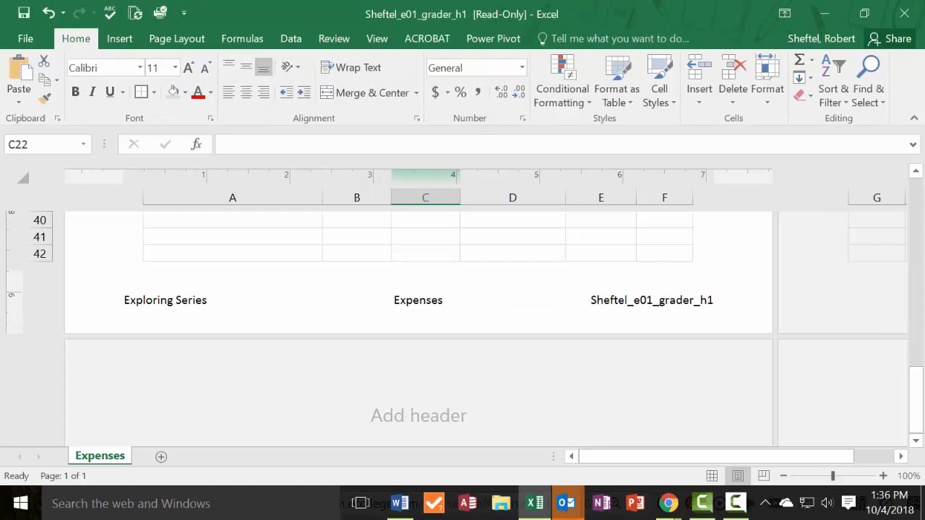
Save the read-only workbook to the OneDrive CSC 101 folder with a thumbnail, dropping the "Copy of" prefix and replacing the existing file
{"action": "left_click", "coordinate": [28, 39]}
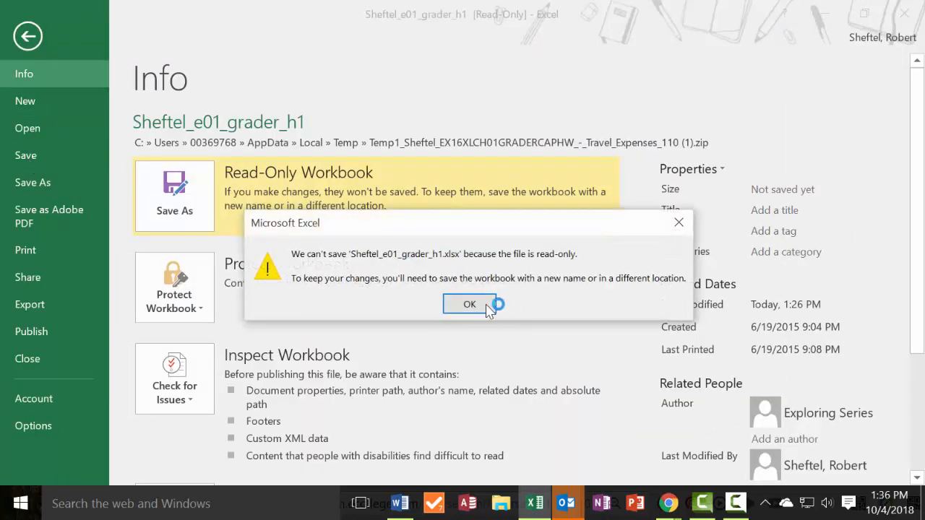
{"action": "left_click", "coordinate": [485, 307]}
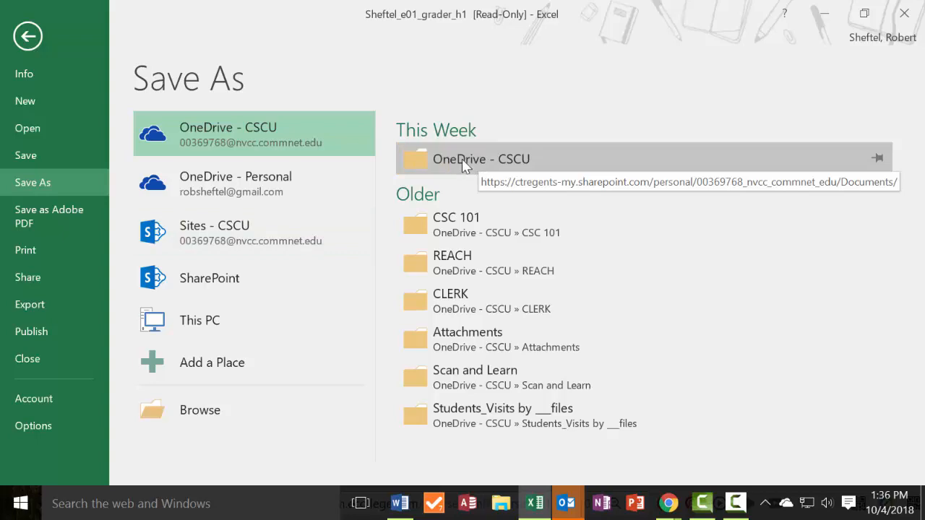
{"action": "left_click", "coordinate": [458, 227]}
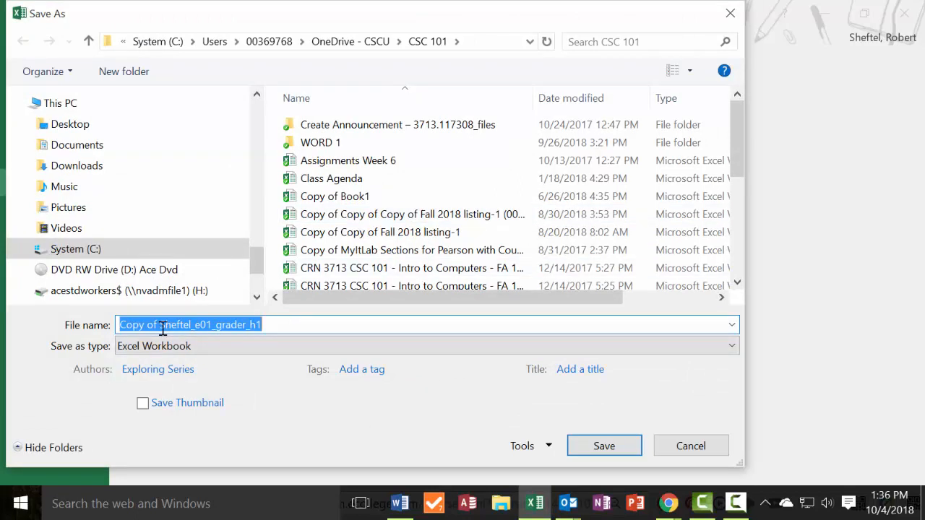
{"action": "left_click_drag", "start_coordinate": [159, 328], "coordinate": [99, 327]}
{"action": "key", "text": "BackSpace"}
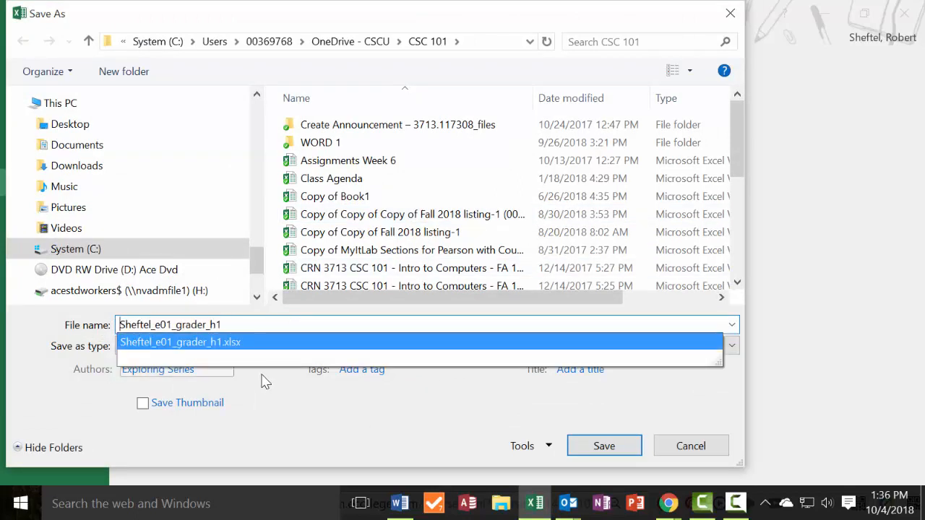
{"action": "left_click", "coordinate": [217, 405]}
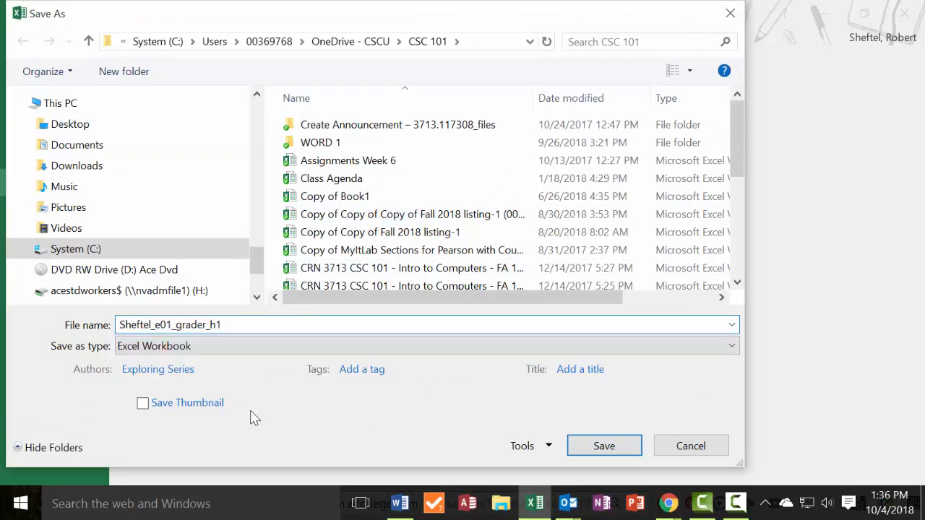
{"action": "left_click", "coordinate": [604, 445]}
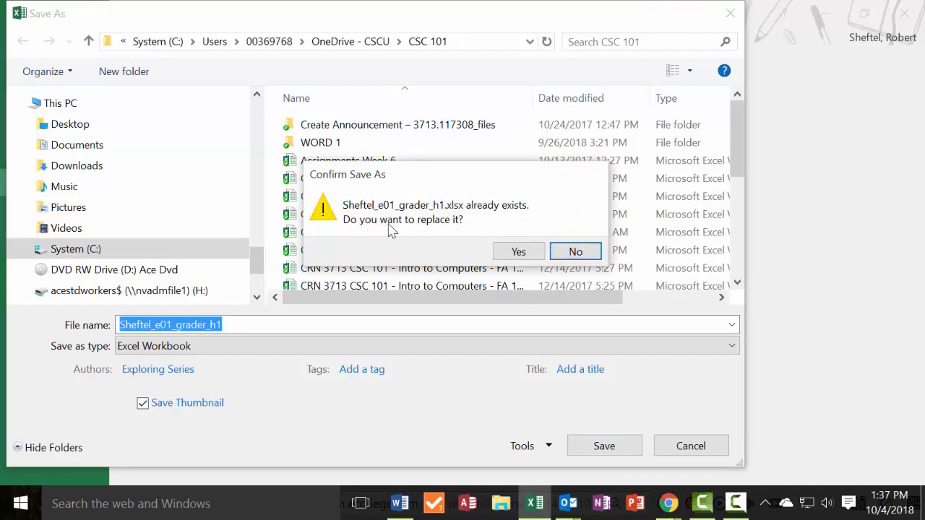
{"action": "left_click", "coordinate": [523, 257]}
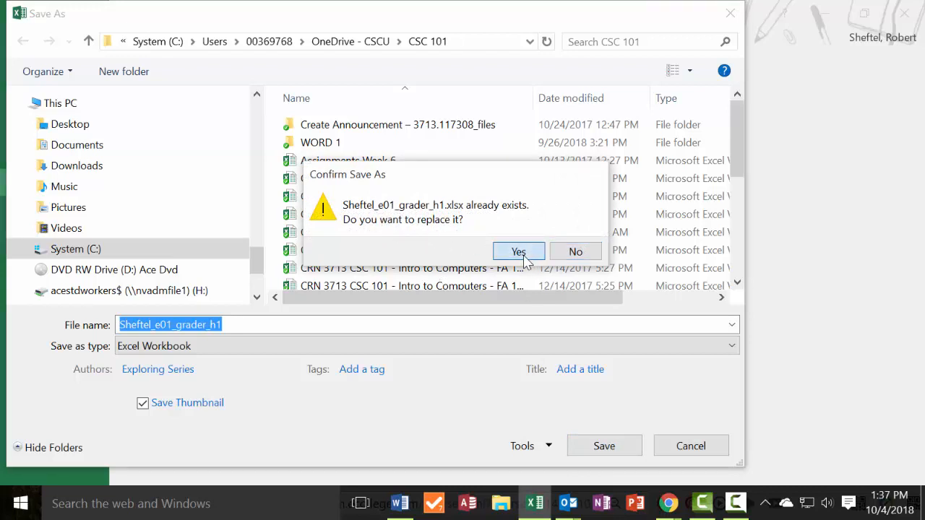
{"action": "left_click", "coordinate": [604, 446]}
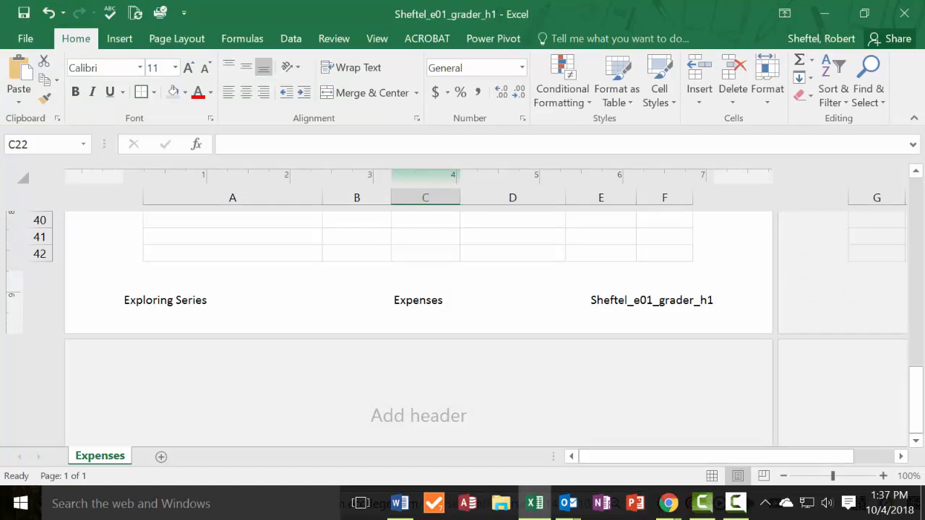
Switch to the grader project page in Chrome and upload the completed workbook from the CSC 101 folder
{"action": "key", "text": "alt+Tab"}
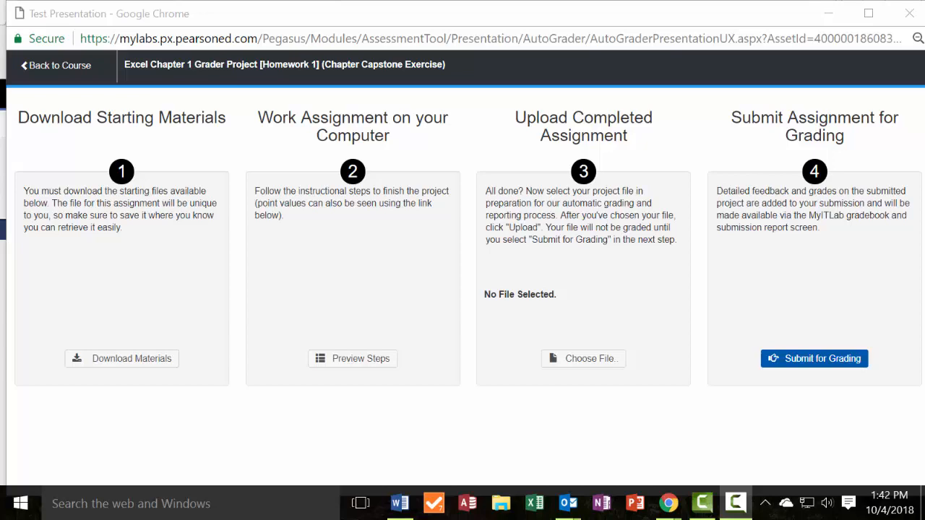
{"action": "left_click", "coordinate": [585, 363]}
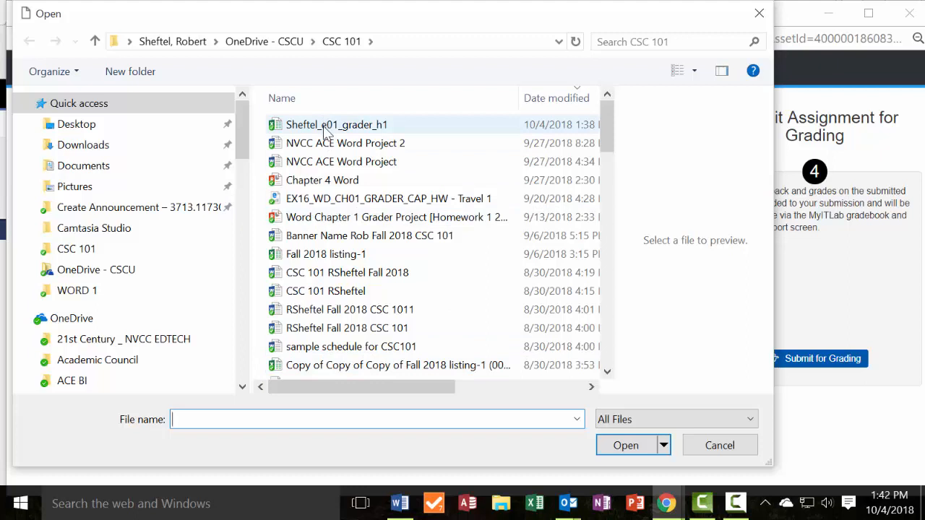
{"action": "left_click", "coordinate": [323, 130]}
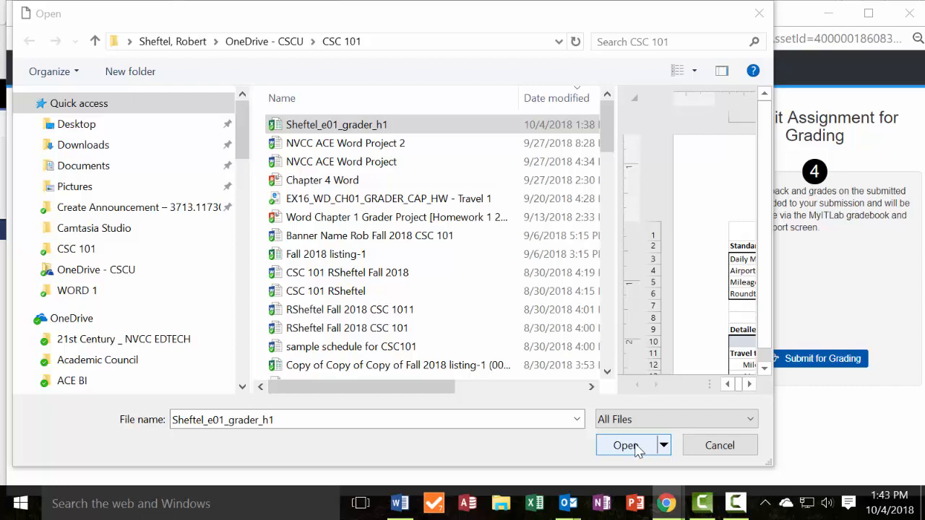
{"action": "left_click", "coordinate": [636, 446]}
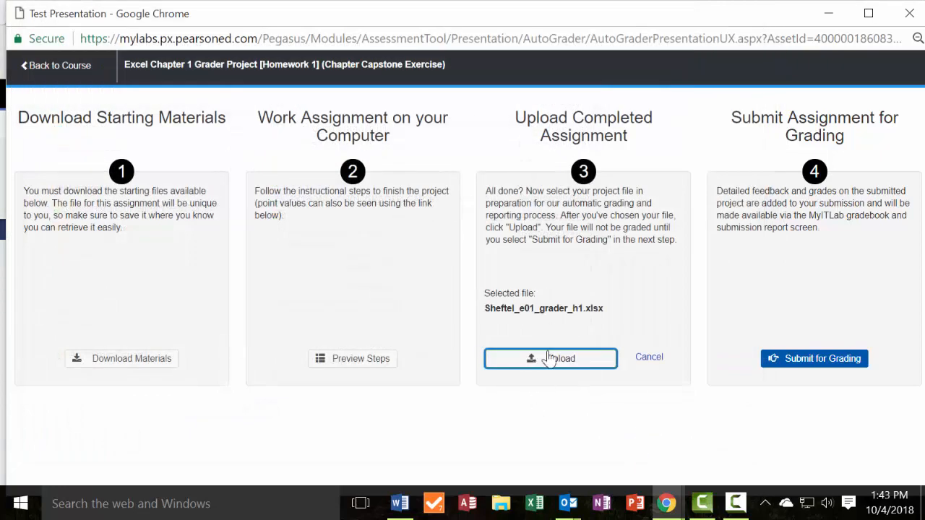
{"action": "left_click", "coordinate": [557, 362]}
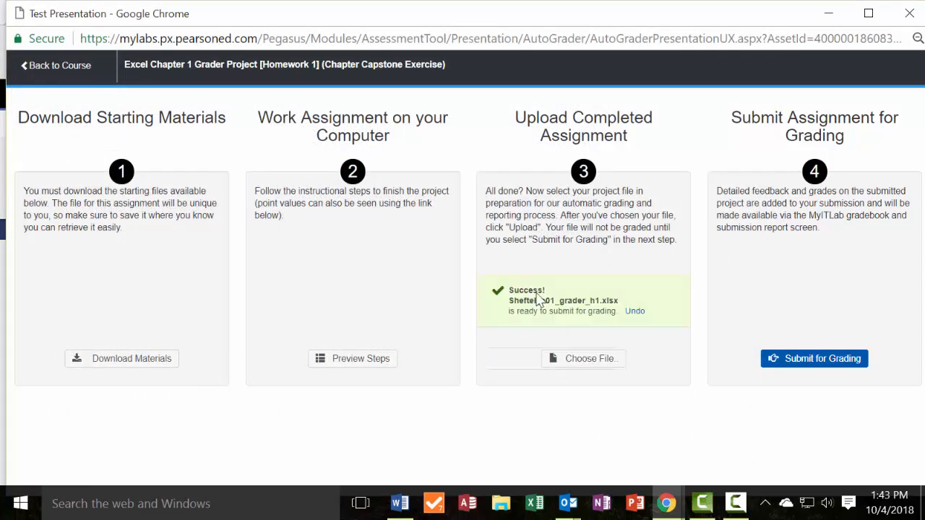
Submit the uploaded workbook for grading and view the submissions for Excel Chapter 1 Grader Project [Homework 1]
{"action": "left_click", "coordinate": [835, 361]}
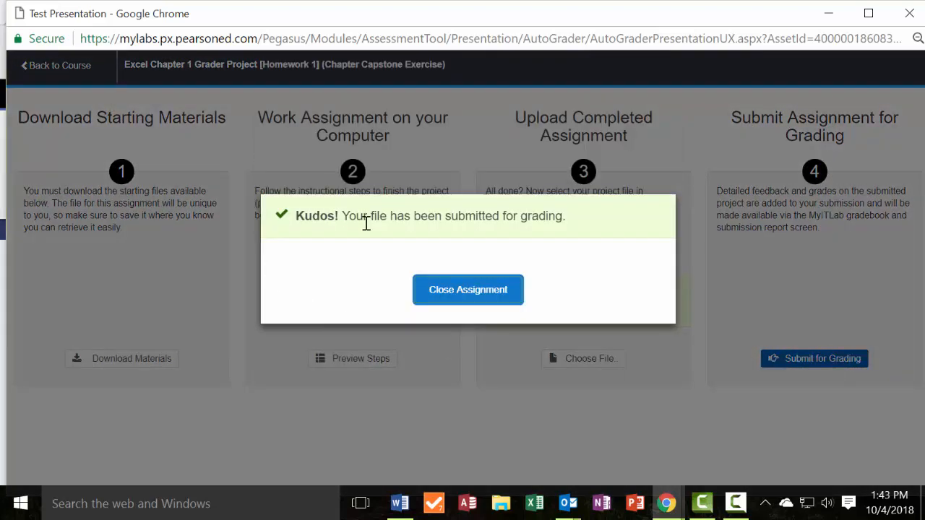
{"action": "left_click", "coordinate": [479, 291]}
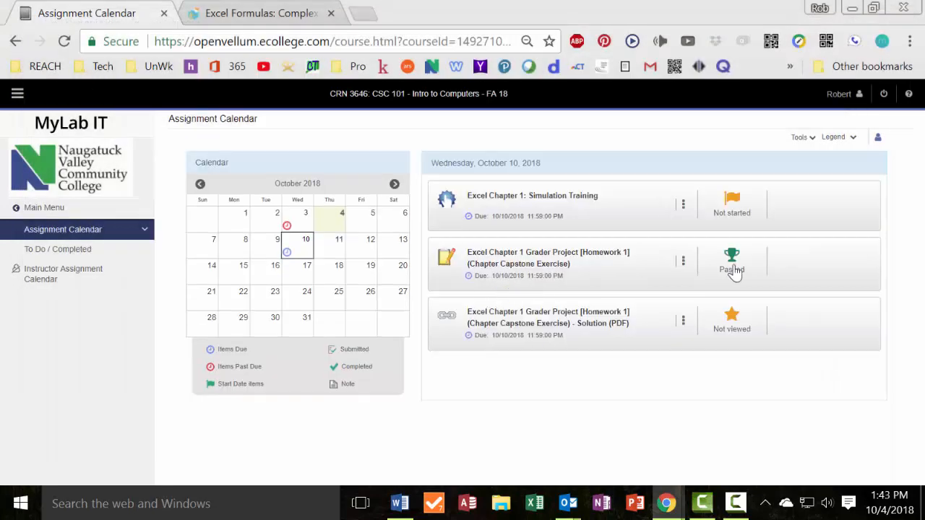
{"action": "left_click", "coordinate": [682, 264]}
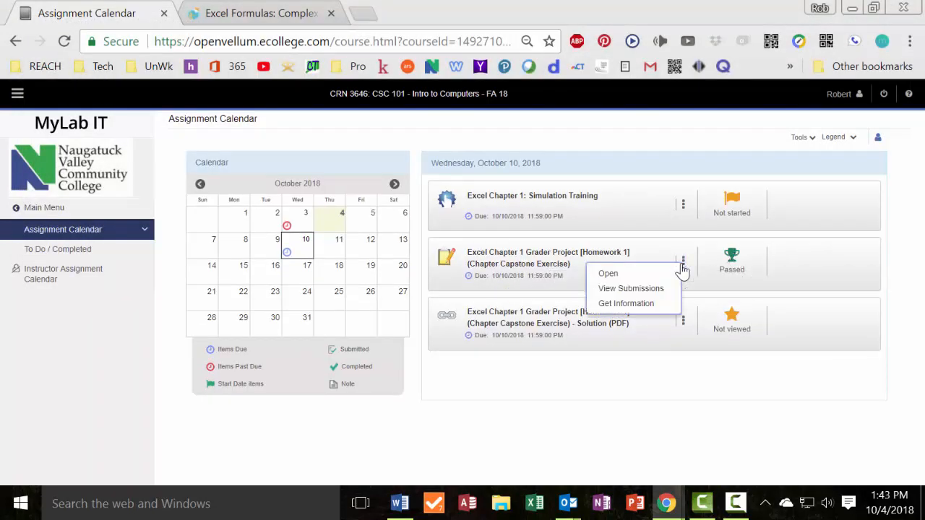
{"action": "left_click", "coordinate": [636, 291]}
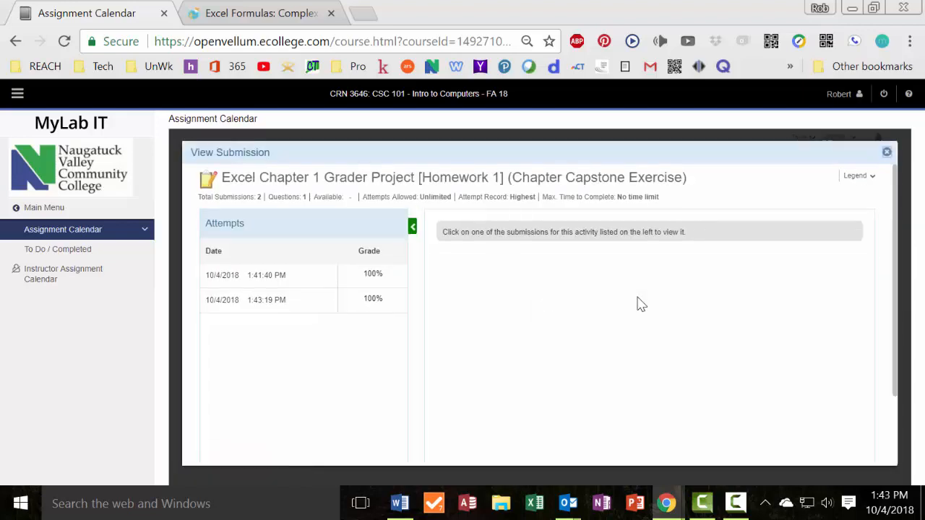